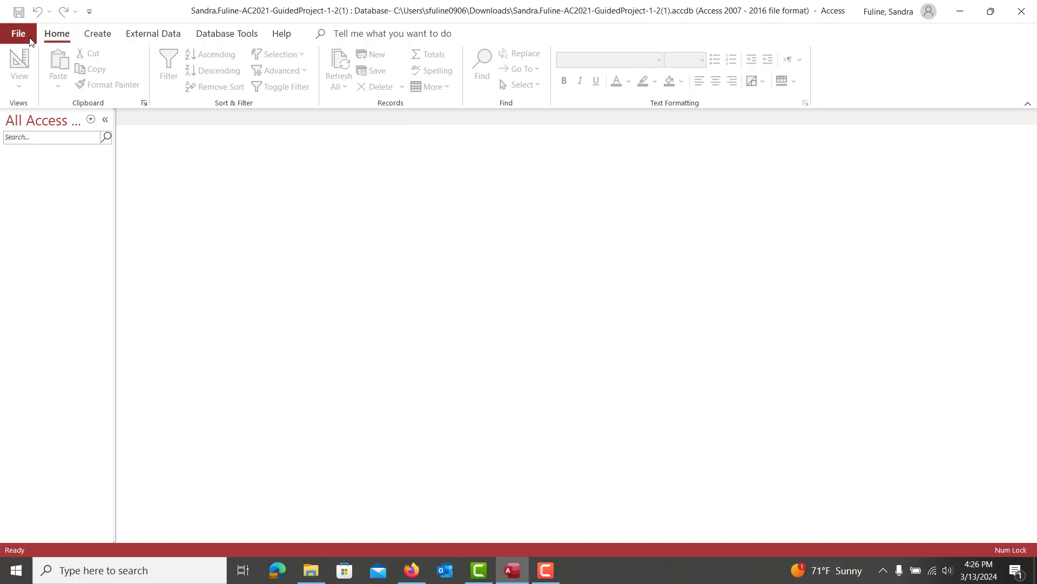
- Save a copy of the database to Desktop > ITD122 Student Data Files > Access 2021 > Access Chapter 1 and enable its content
{"action": "left_click", "coordinate": [18, 33]}
{"action": "left_click", "coordinate": [42, 216]}
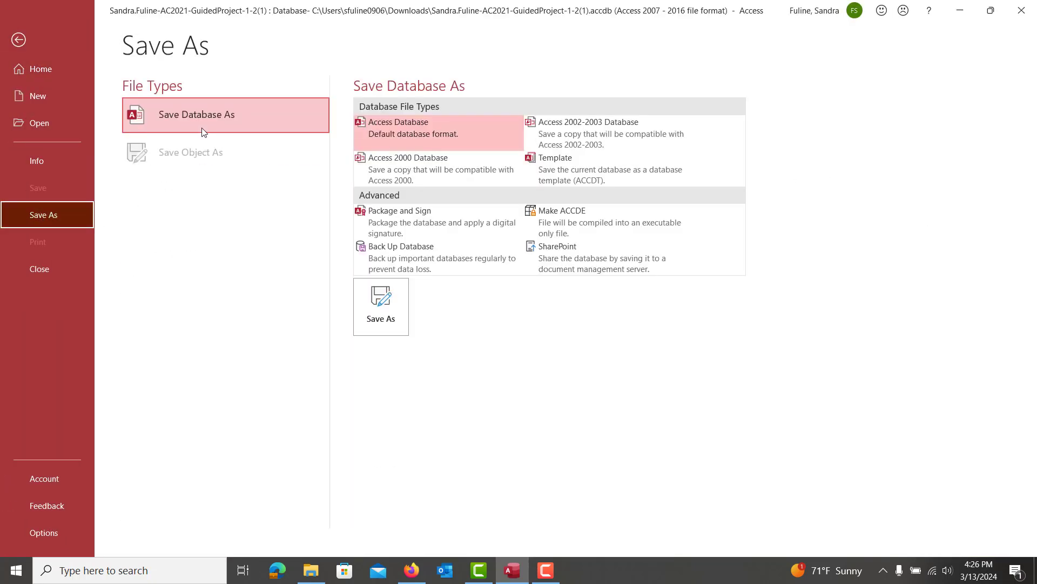
{"action": "left_click", "coordinate": [376, 310]}
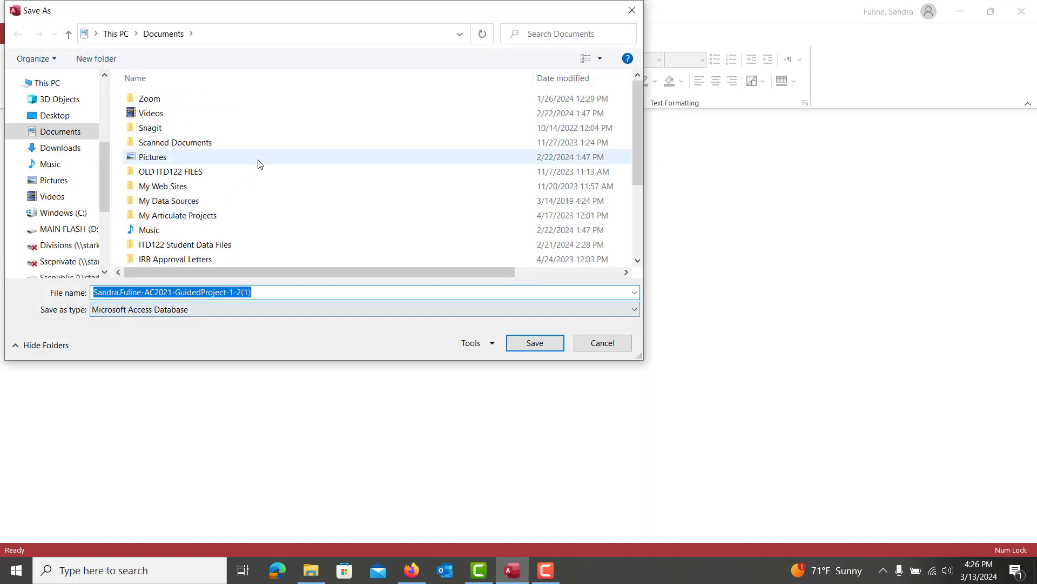
{"action": "left_click", "coordinate": [52, 116]}
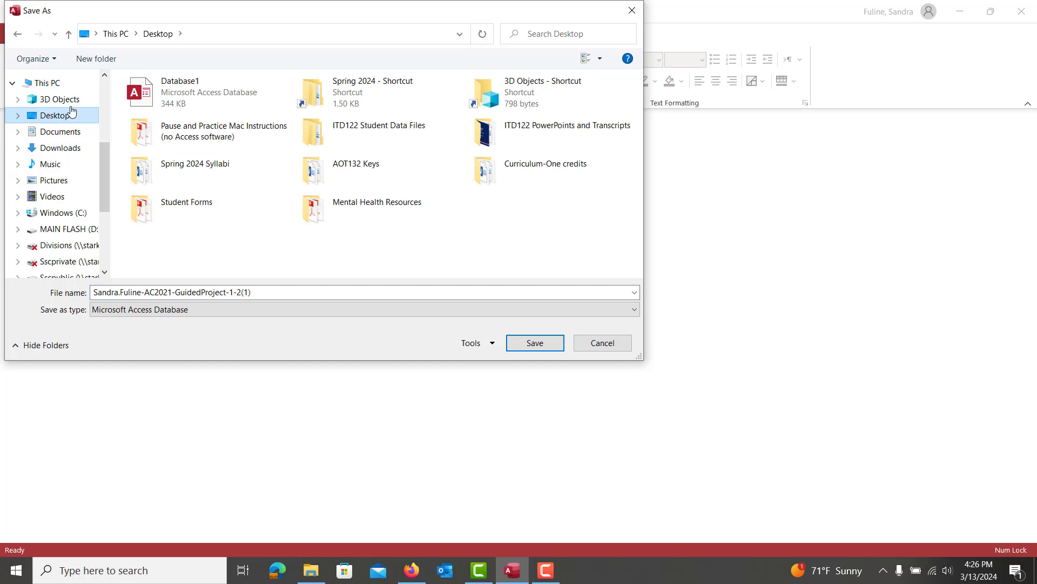
{"action": "double_click", "coordinate": [350, 130]}
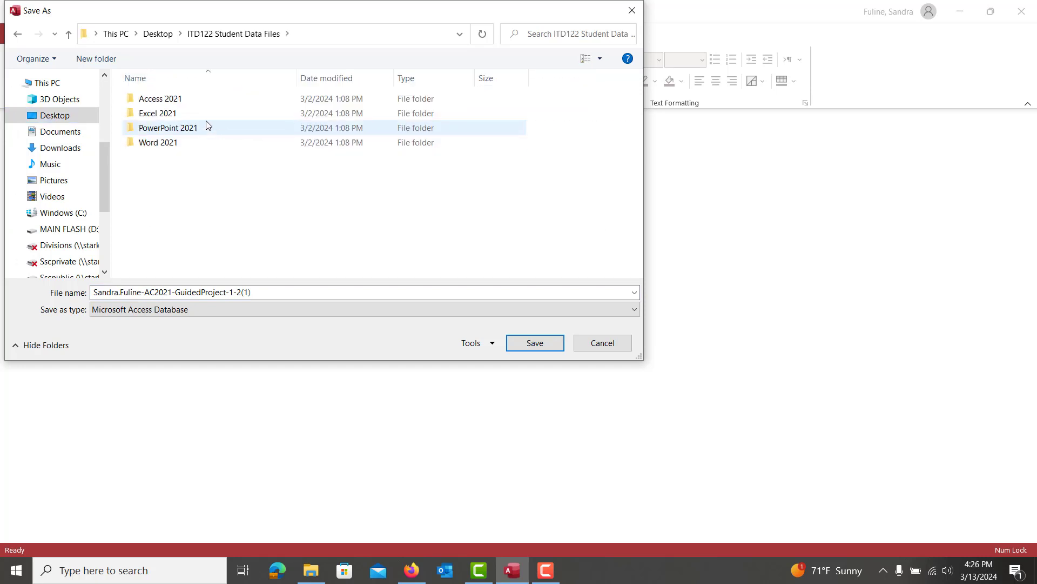
{"action": "double_click", "coordinate": [195, 102]}
{"action": "double_click", "coordinate": [195, 100]}
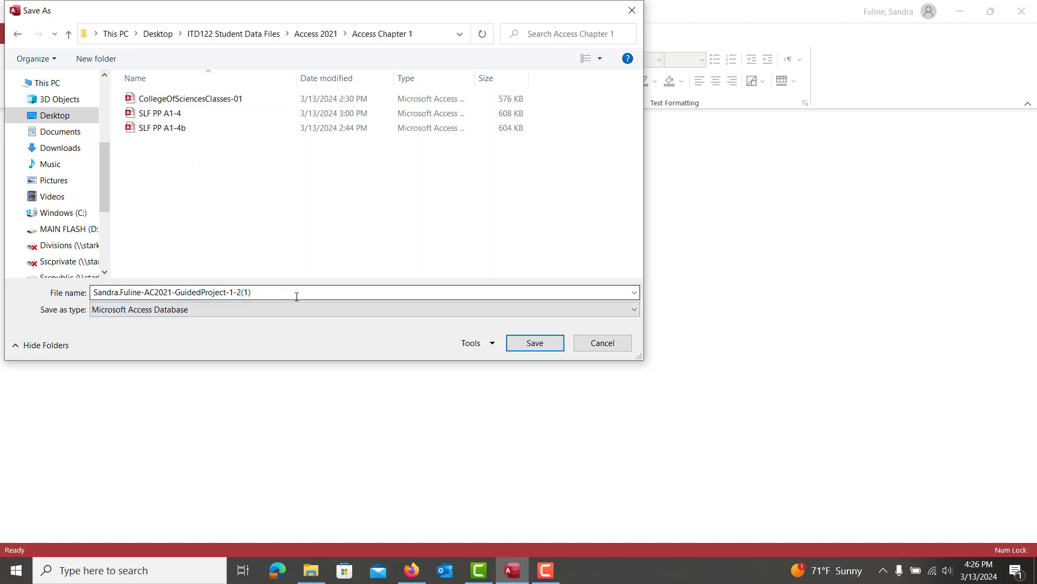
{"action": "left_click", "coordinate": [531, 343]}
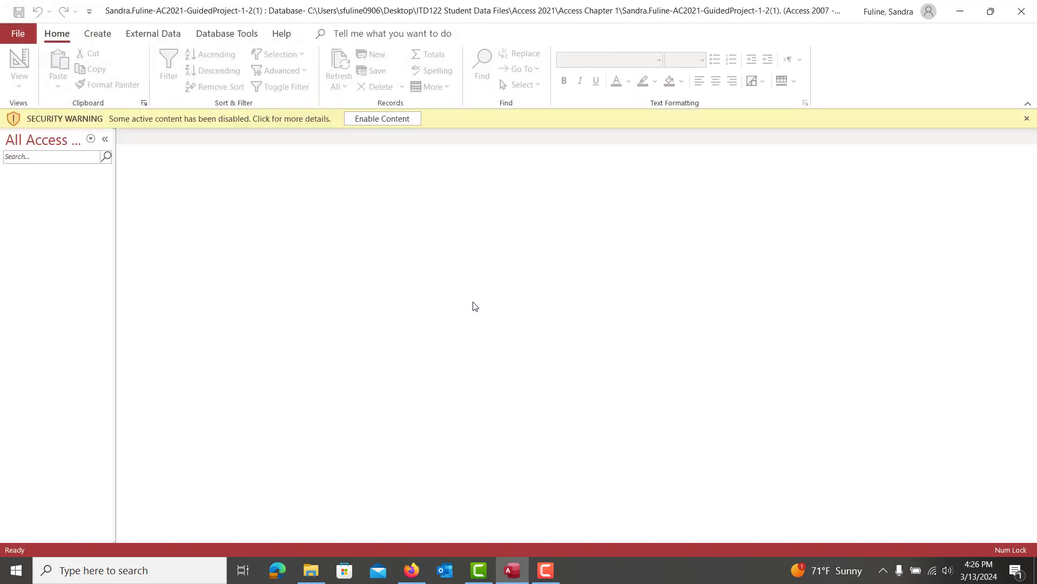
{"action": "left_click", "coordinate": [375, 120]}
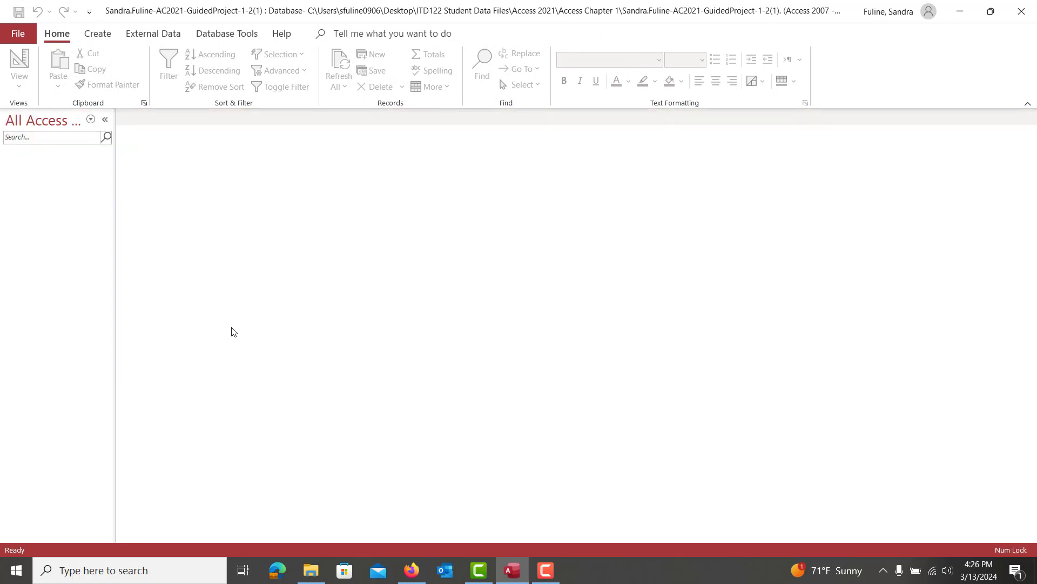
- Create a new table and rename its default ID field as Member ID
{"action": "left_click", "coordinate": [100, 37]}
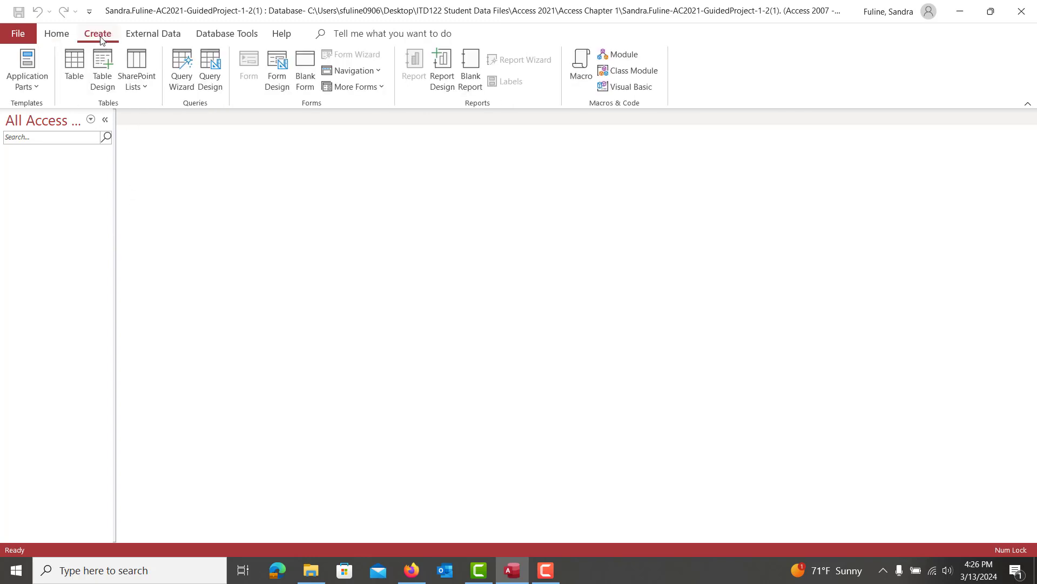
{"action": "left_click", "coordinate": [74, 81]}
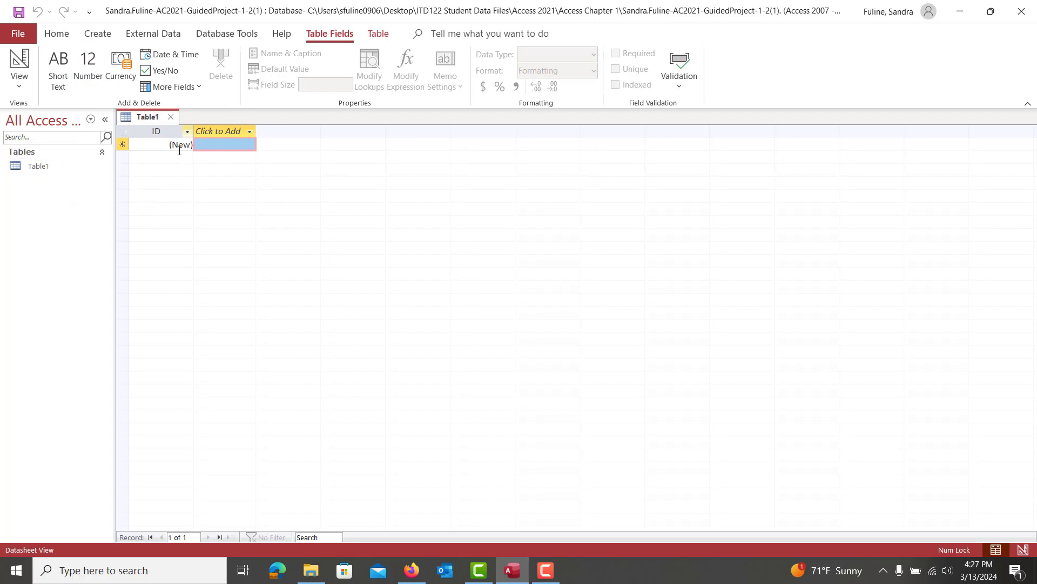
{"action": "double_click", "coordinate": [157, 131]}
{"action": "key", "text": "BackSpace"}
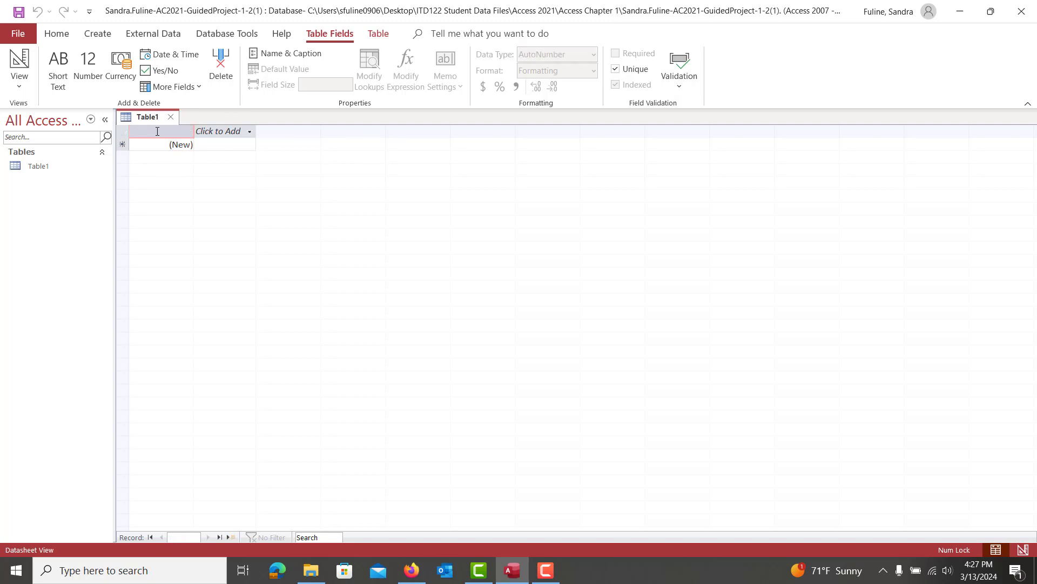
{"action": "type", "text": "Member ID"}
{"action": "key", "text": "Return"}
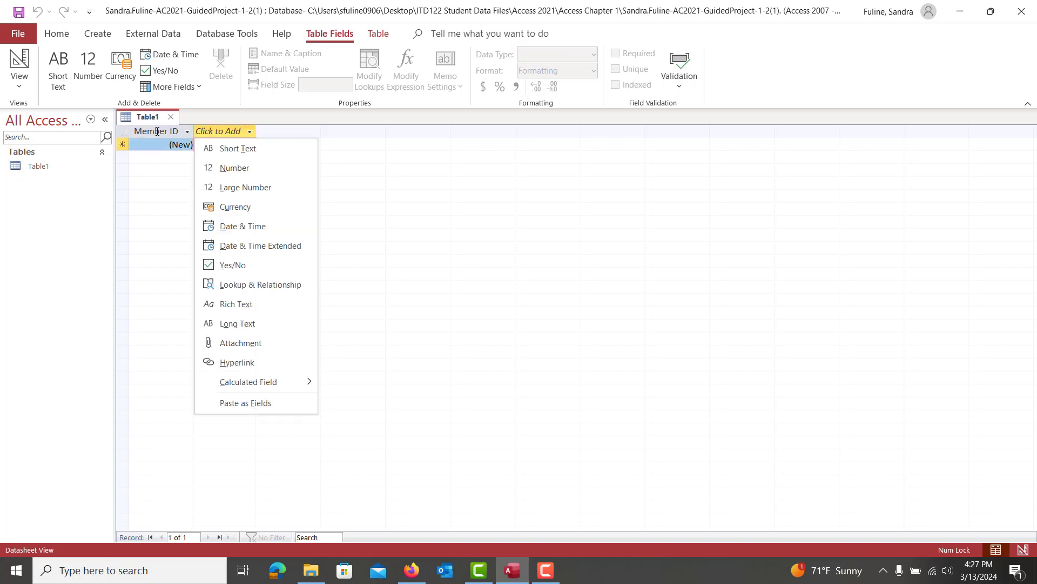
{"action": "left_click", "coordinate": [157, 131]}
{"action": "left_click", "coordinate": [156, 131]}
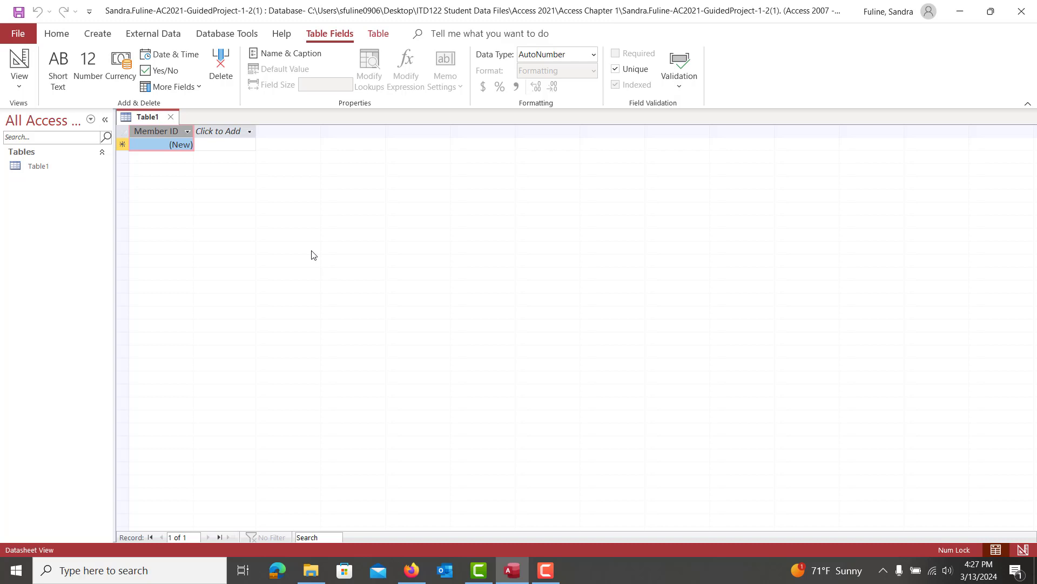
- Save the new table as Members and open it in Design view at the first empty field row
{"action": "key", "text": "ctrl+s"}
{"action": "type", "text": "Members"}
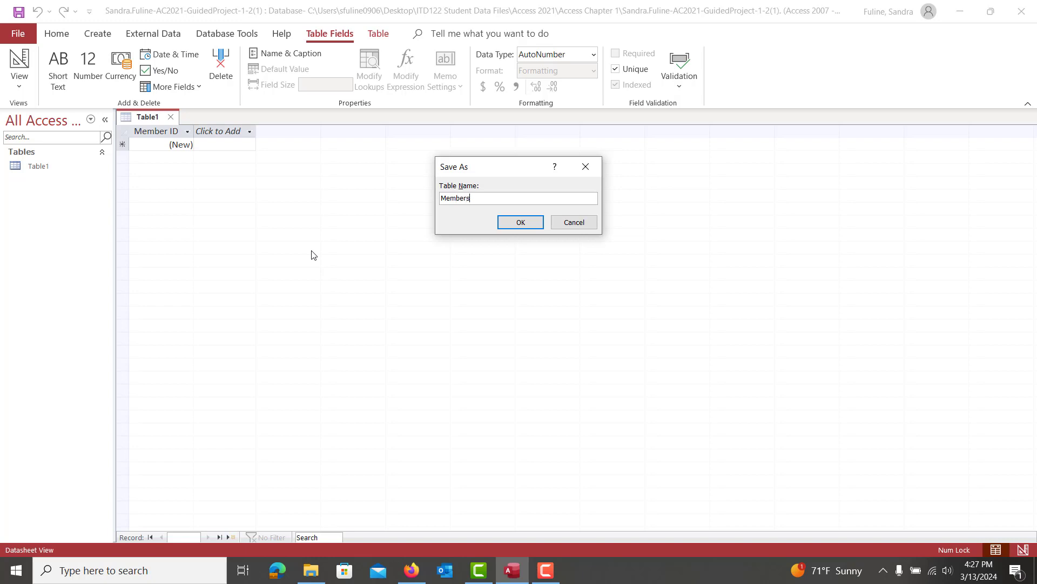
{"action": "key", "text": "Return"}
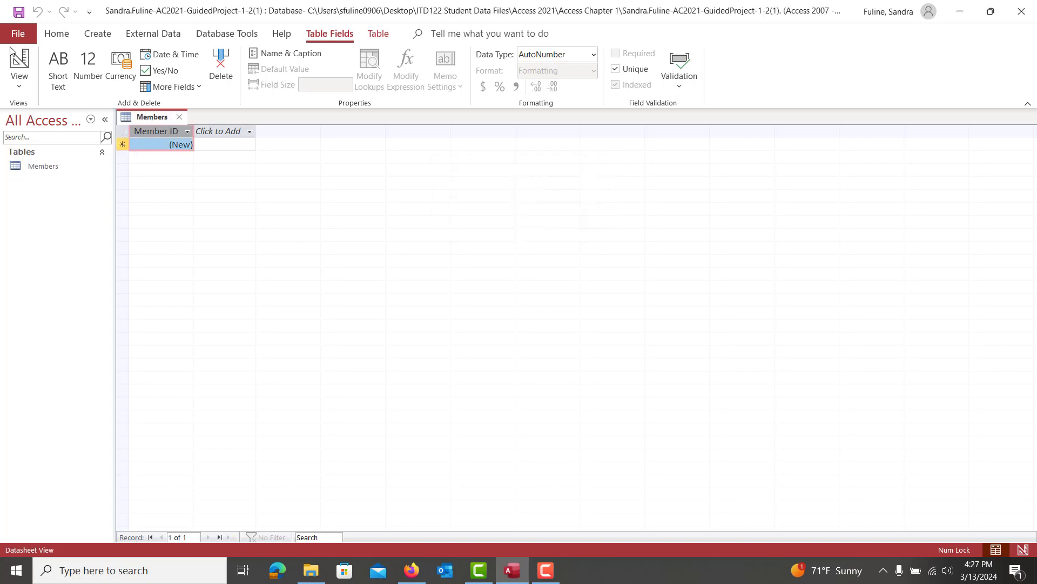
{"action": "left_click", "coordinate": [20, 62]}
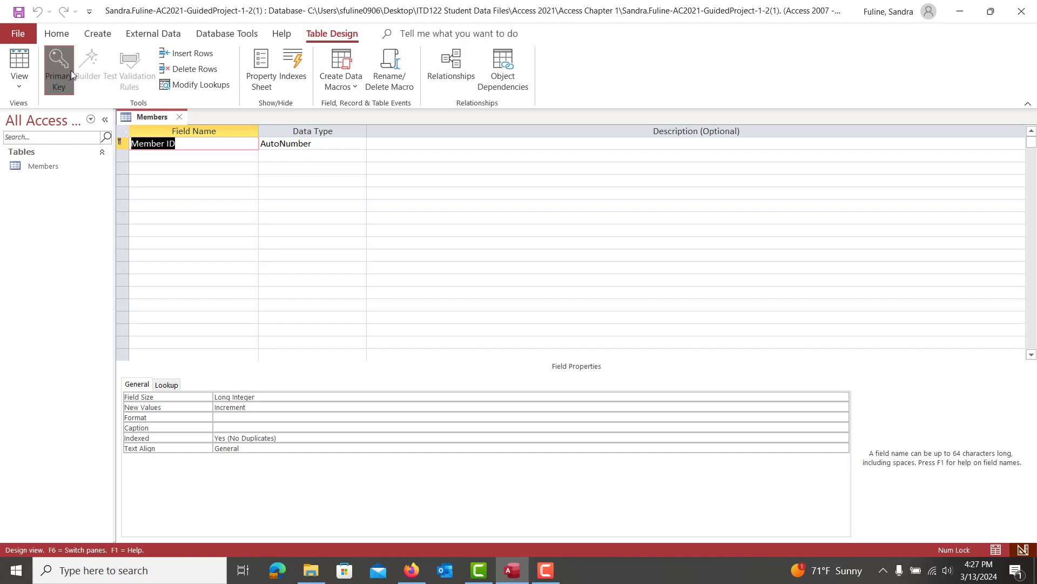
{"action": "left_click", "coordinate": [173, 155]}
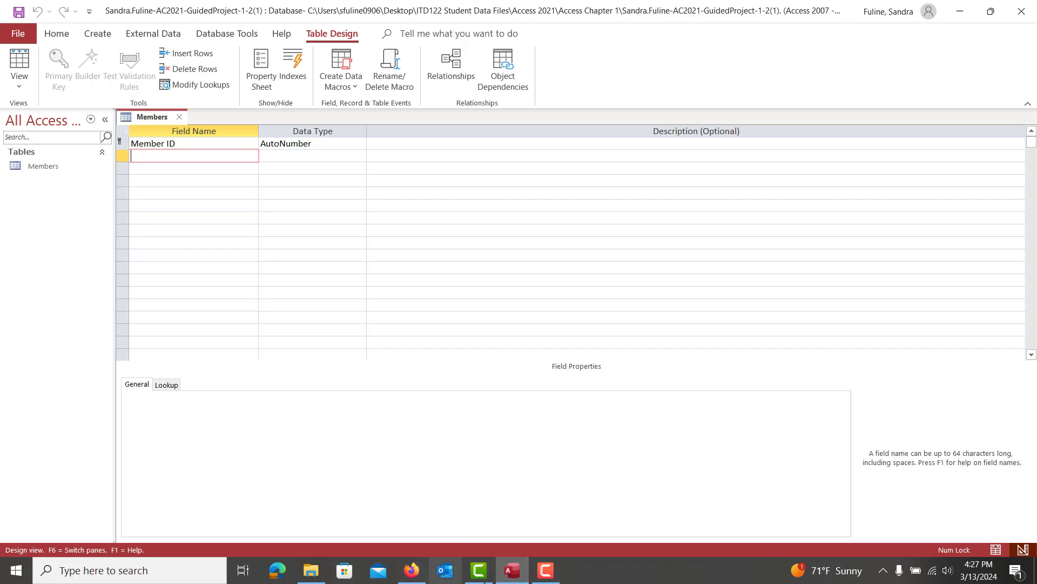
- Switch to Firefox and examine the assignment's Table 1-10 for the remaining field names and data types
{"action": "left_click", "coordinate": [411, 570]}
{"action": "scroll", "coordinate": [711, 482], "scroll_direction": "down", "scroll_amount": 5}
{"action": "scroll", "coordinate": [711, 483], "scroll_direction": "down", "scroll_amount": 7}
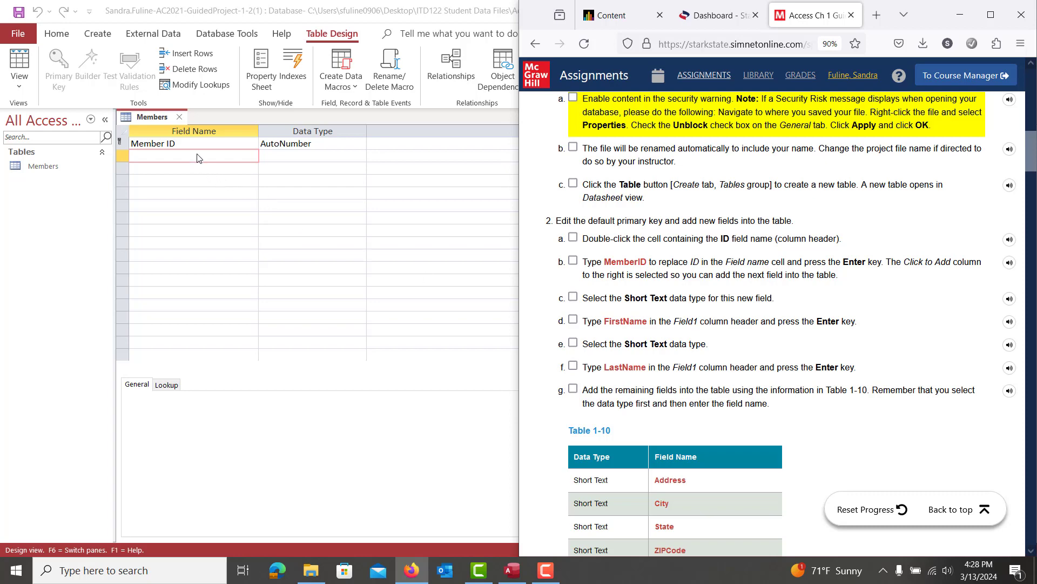
{"action": "scroll", "coordinate": [641, 383], "scroll_direction": "down", "scroll_amount": 3}
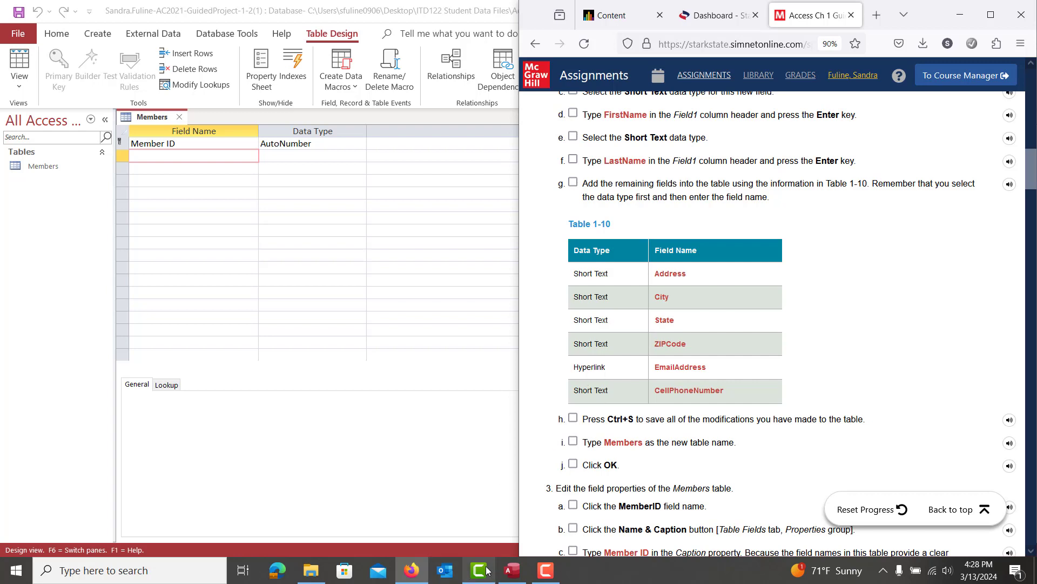
{"action": "left_click", "coordinate": [546, 570]}
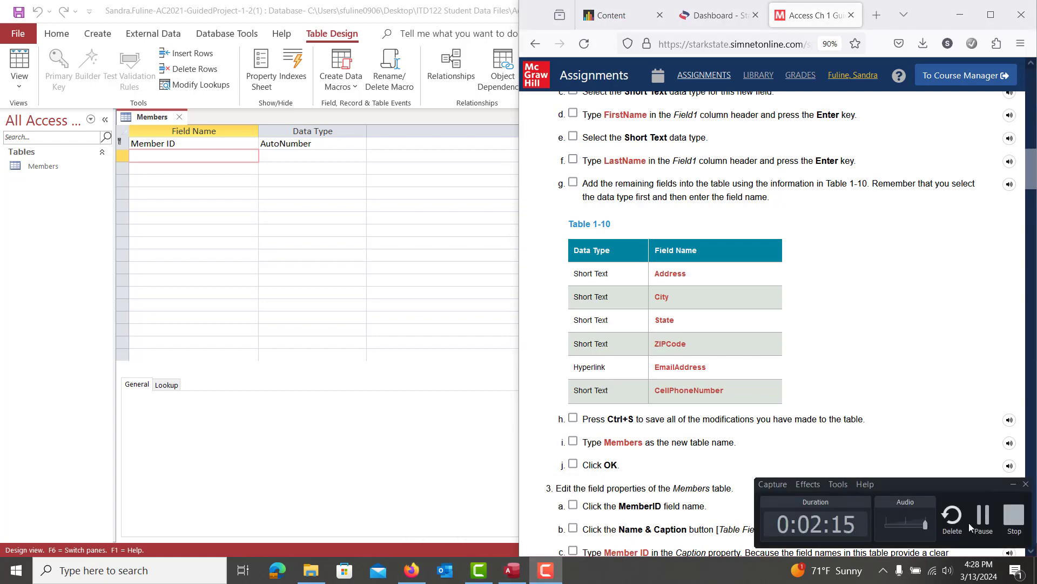
{"action": "left_click", "coordinate": [972, 521]}
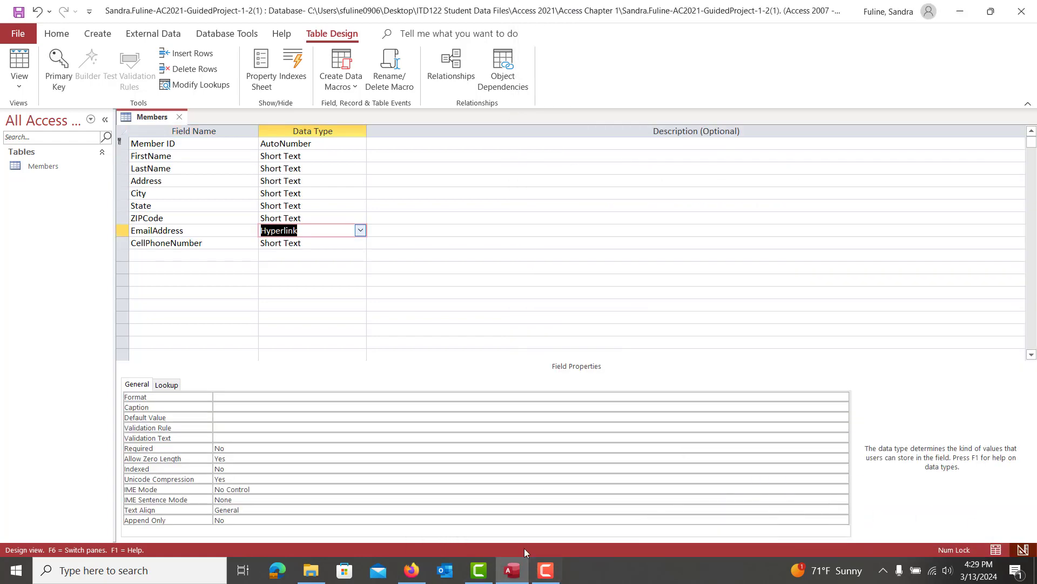
- Switch to the assignment in Firefox and review the instructions for editing the Members field properties, down to Table 1-11
{"action": "mouse_move", "coordinate": [476, 579]}
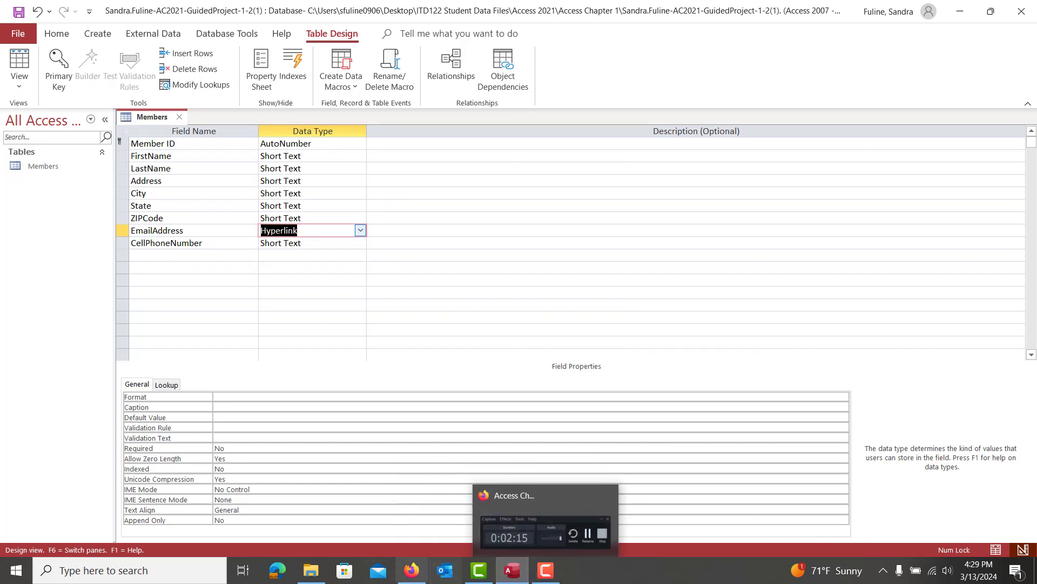
{"action": "left_click", "coordinate": [413, 572]}
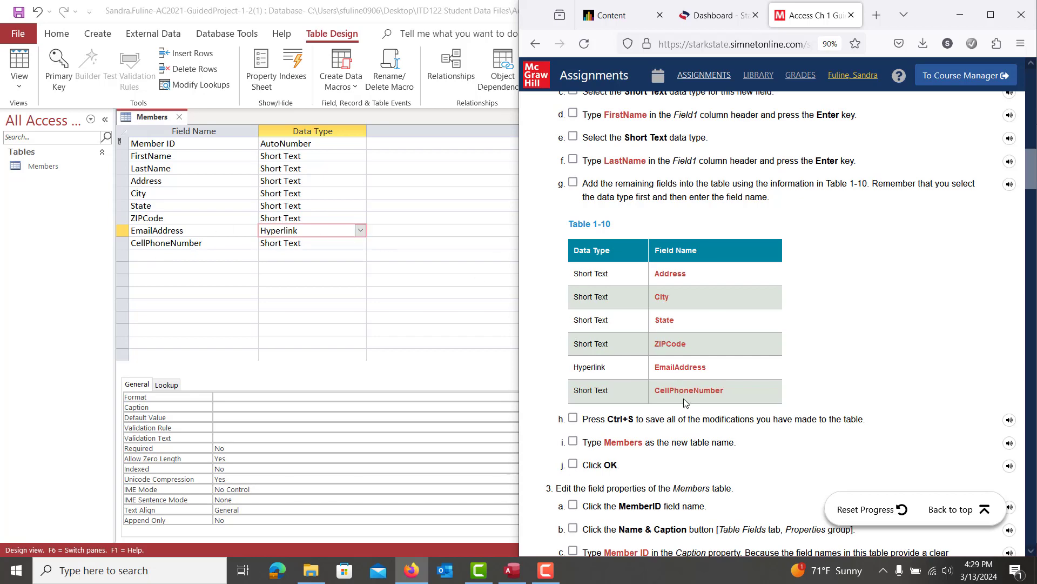
{"action": "left_click", "coordinate": [292, 344]}
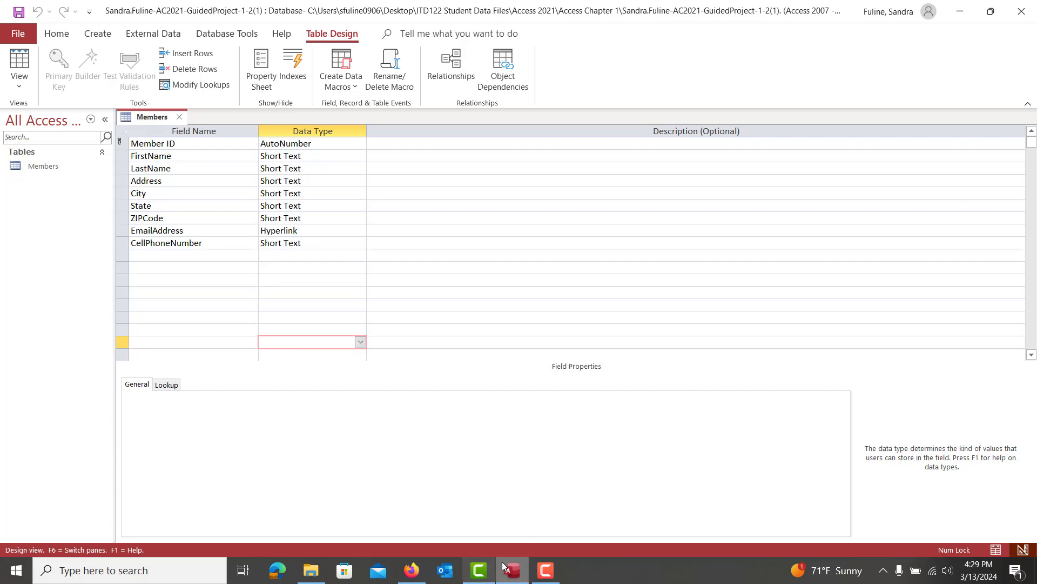
{"action": "left_click", "coordinate": [410, 572]}
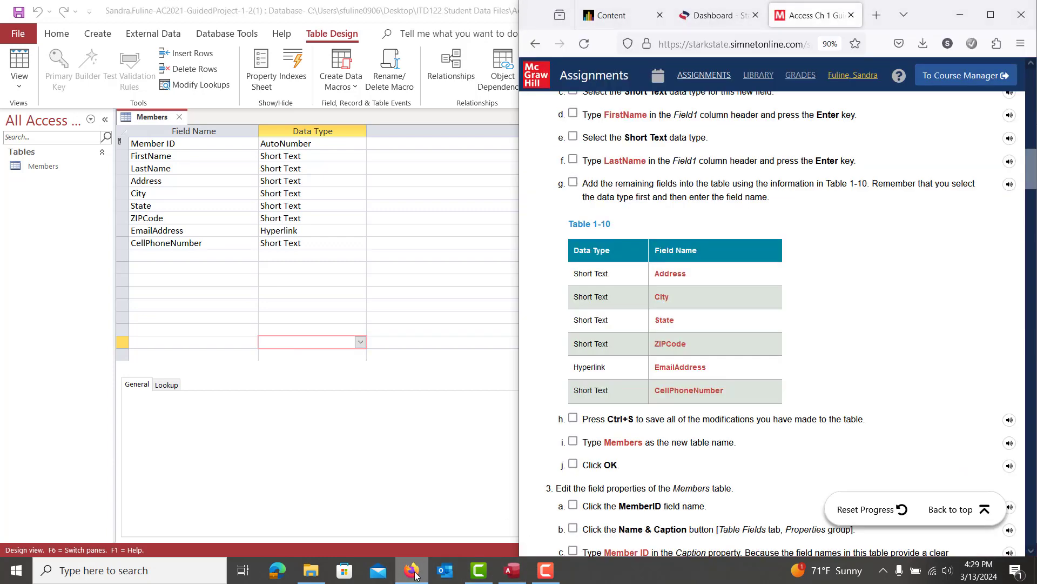
{"action": "scroll", "coordinate": [675, 479], "scroll_direction": "down", "scroll_amount": 4}
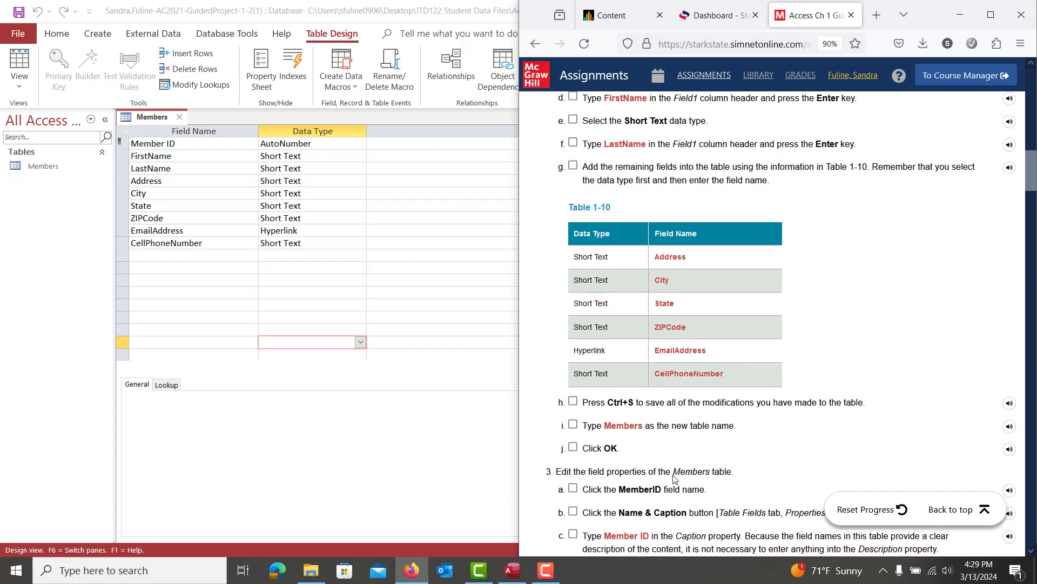
{"action": "scroll", "coordinate": [675, 479], "scroll_direction": "down", "scroll_amount": 2}
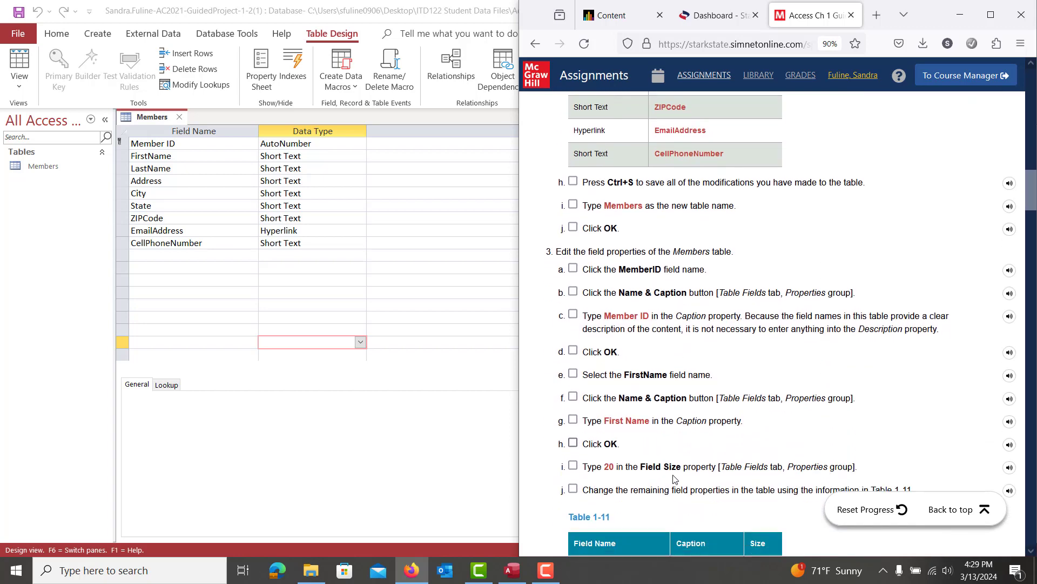
{"action": "scroll", "coordinate": [679, 347], "scroll_direction": "down", "scroll_amount": 2}
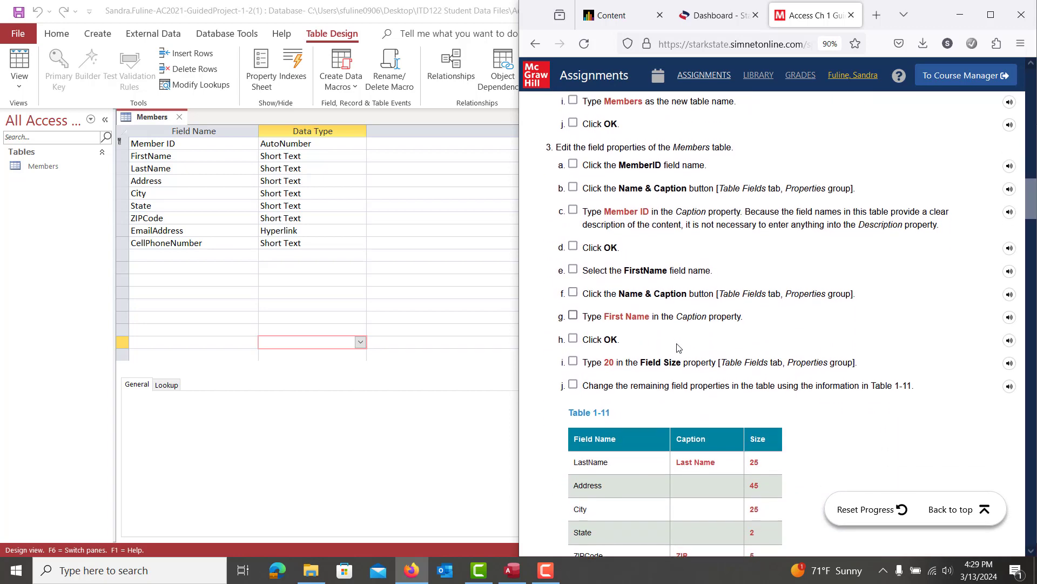
- In the Members table design in Access, give the Member ID field the caption Member ID
{"action": "left_click", "coordinate": [202, 144]}
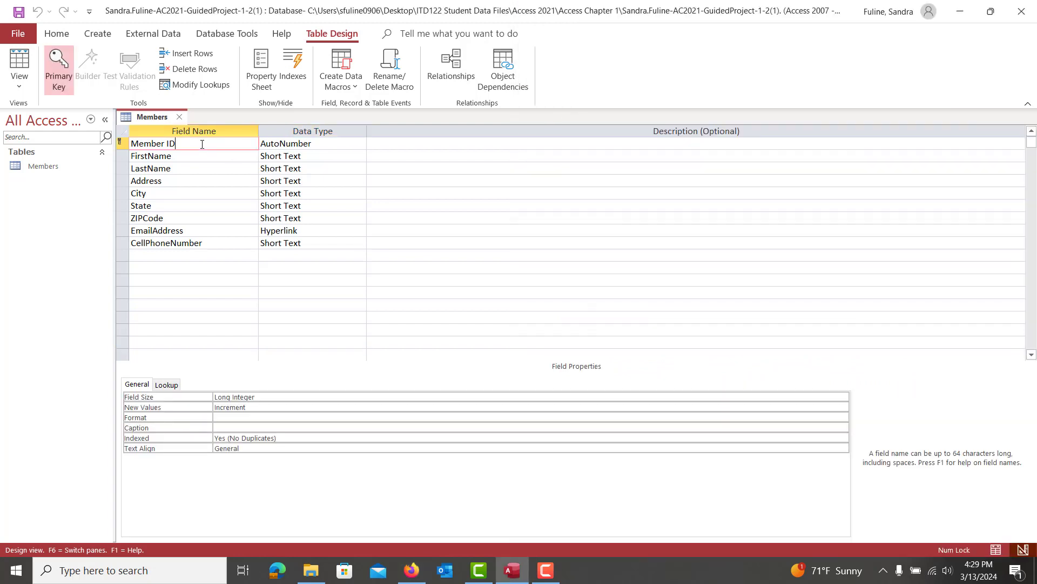
{"action": "left_click", "coordinate": [234, 429]}
{"action": "type", "text": "Member I"}
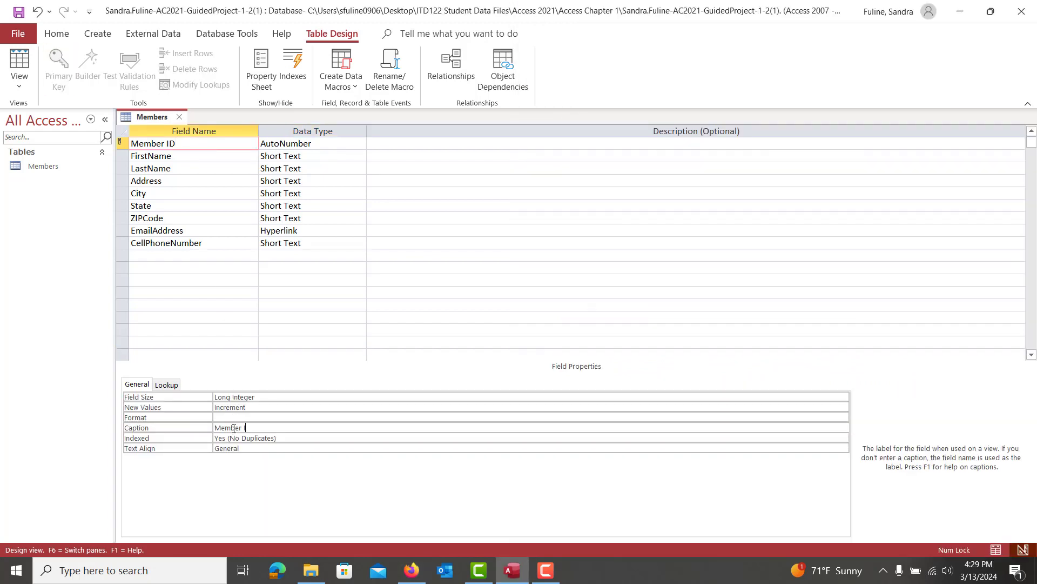
{"action": "type", "text": "D"}
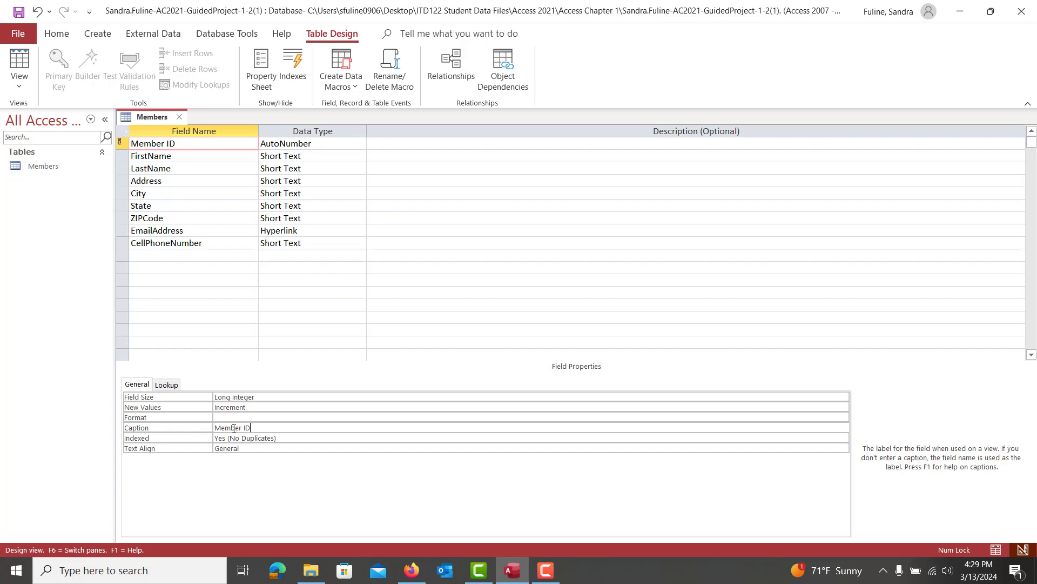
- Arrange Access beside the Firefox assignment, and give the FirstName field the caption First Name and a field size of 20
{"action": "left_click", "coordinate": [423, 580]}
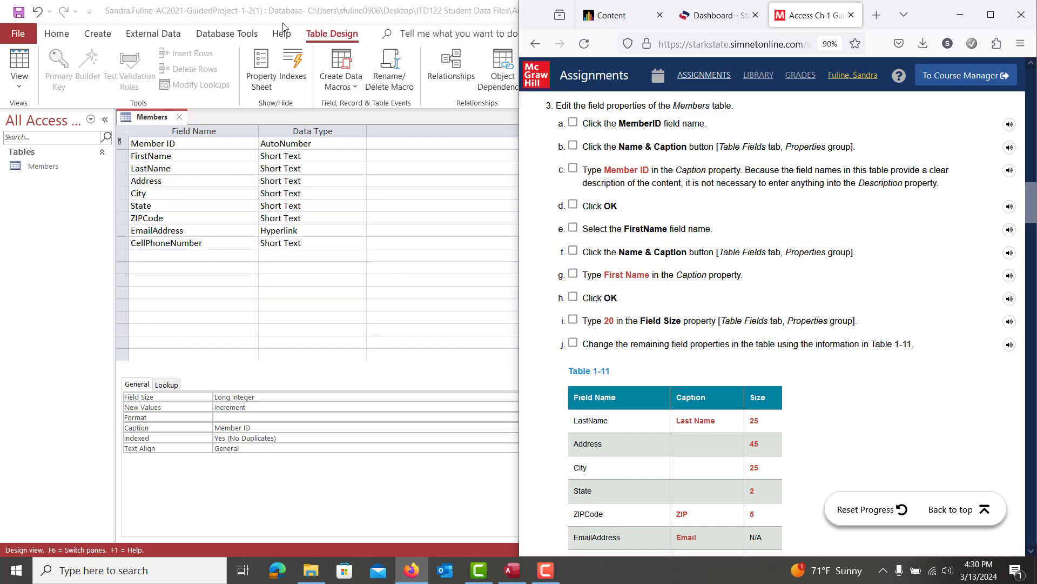
{"action": "left_click_drag", "start_coordinate": [335, 12], "coordinate": [1, 104]}
{"action": "left_click", "coordinate": [192, 161]}
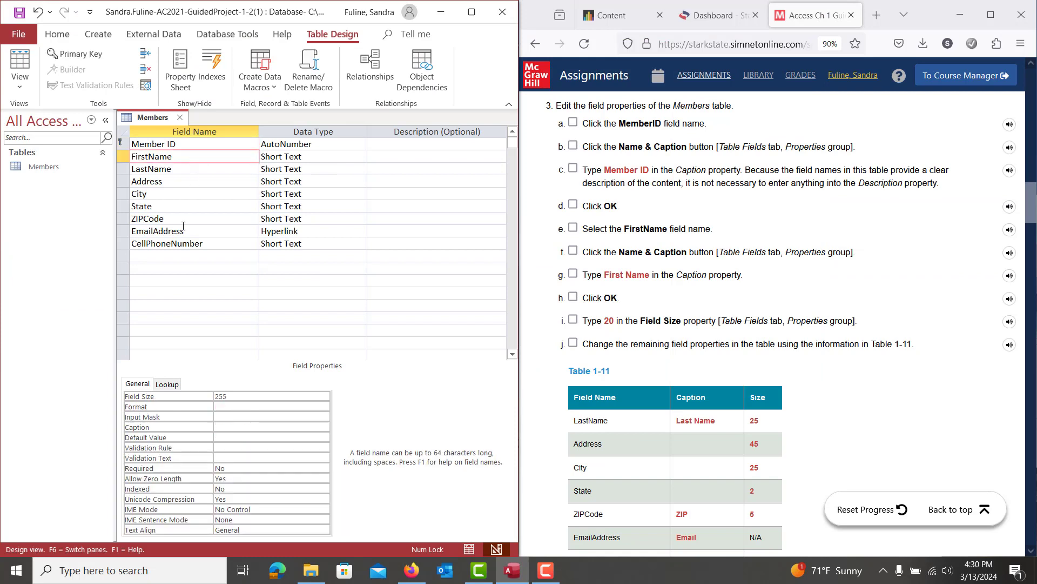
{"action": "left_click", "coordinate": [221, 427]}
{"action": "type", "text": "Fi"}
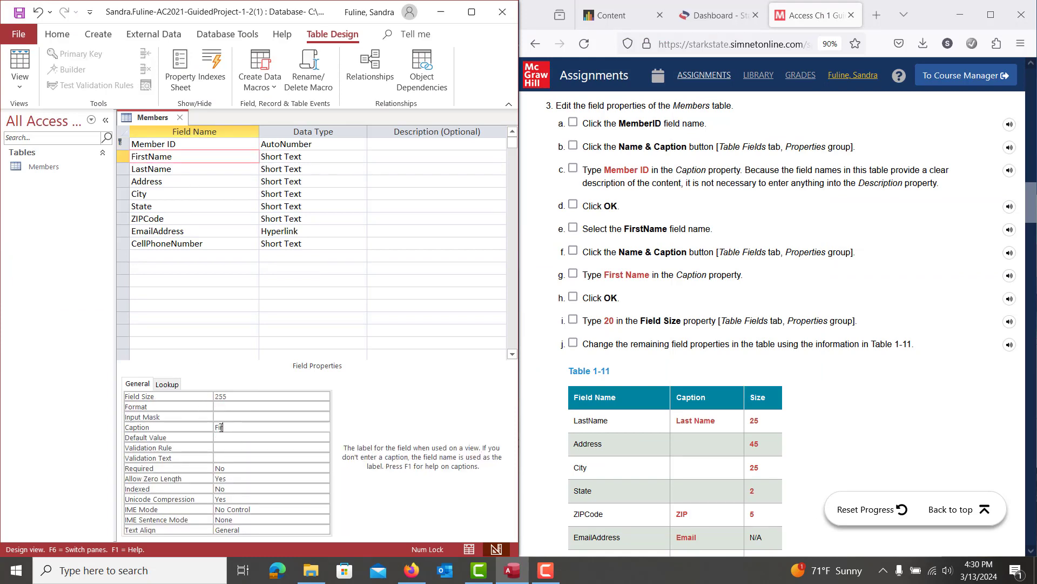
{"action": "type", "text": "rst Name"}
{"action": "left_click", "coordinate": [231, 395]}
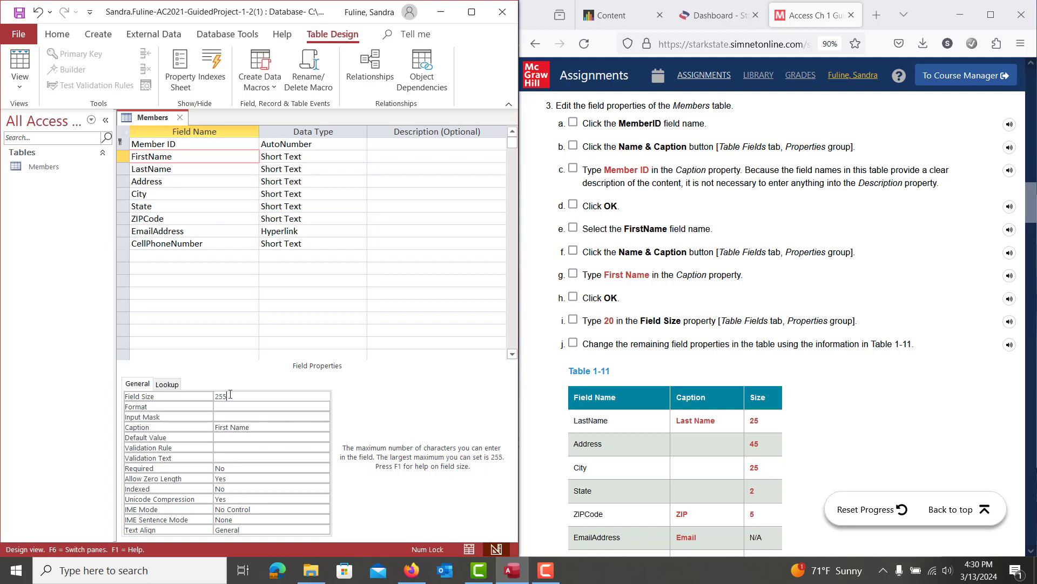
{"action": "key", "text": "BackSpace"}
{"action": "key", "text": "BackSpace"}
{"action": "type", "text": "0"}
- Give the LastName field a field size of 25 and the caption Last Name
{"action": "left_click", "coordinate": [211, 171]}
{"action": "left_click", "coordinate": [237, 397]}
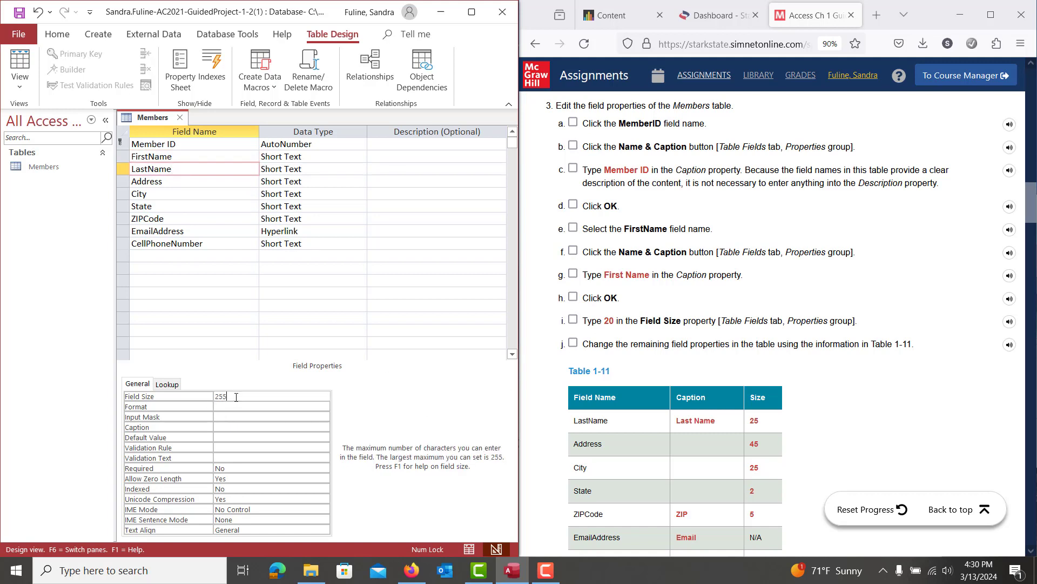
{"action": "key", "text": "BackSpace"}
{"action": "left_click", "coordinate": [227, 426]}
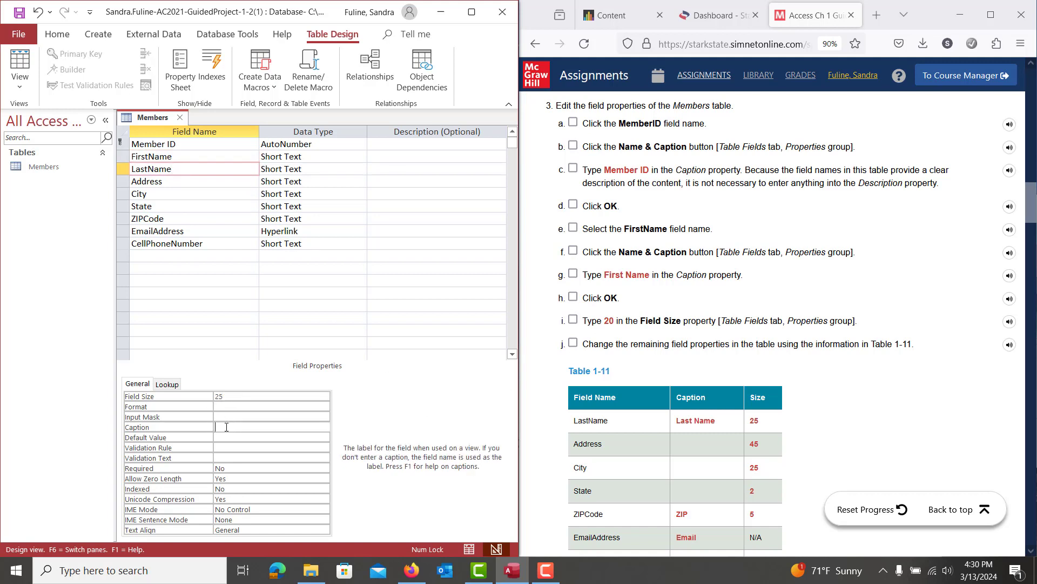
{"action": "type", "text": "Last Name"}
- Set the field size of the Address field to 45 and of the City field to 25
{"action": "left_click", "coordinate": [177, 181]}
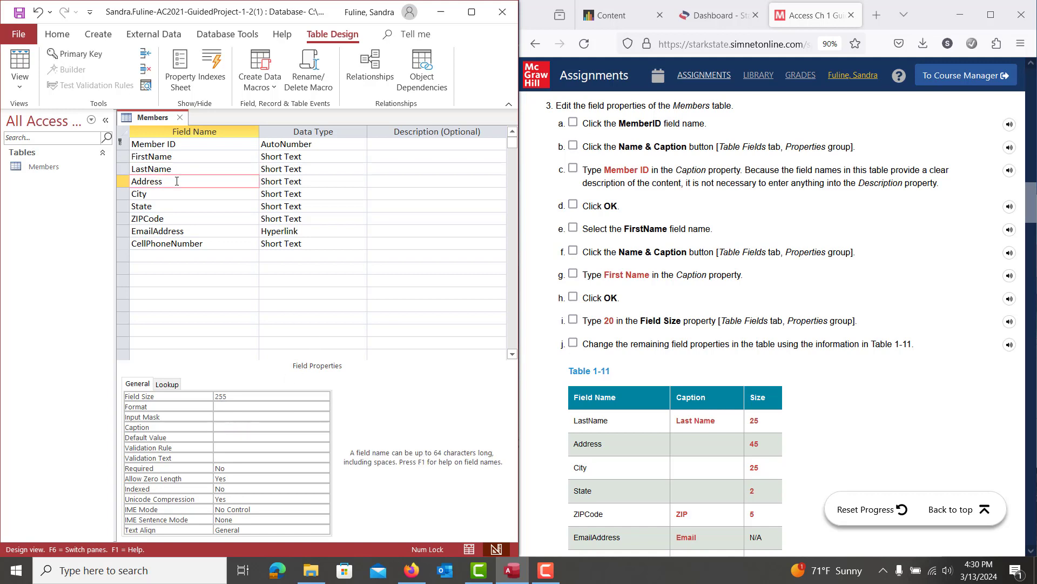
{"action": "double_click", "coordinate": [236, 392]}
{"action": "type", "text": "45"}
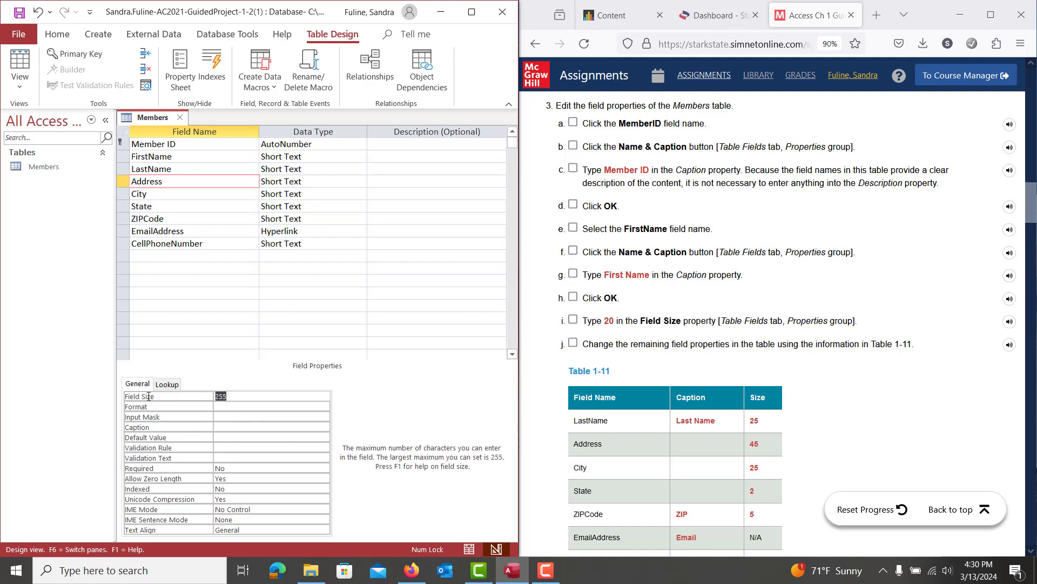
{"action": "left_click", "coordinate": [179, 194]}
{"action": "left_click", "coordinate": [228, 397]}
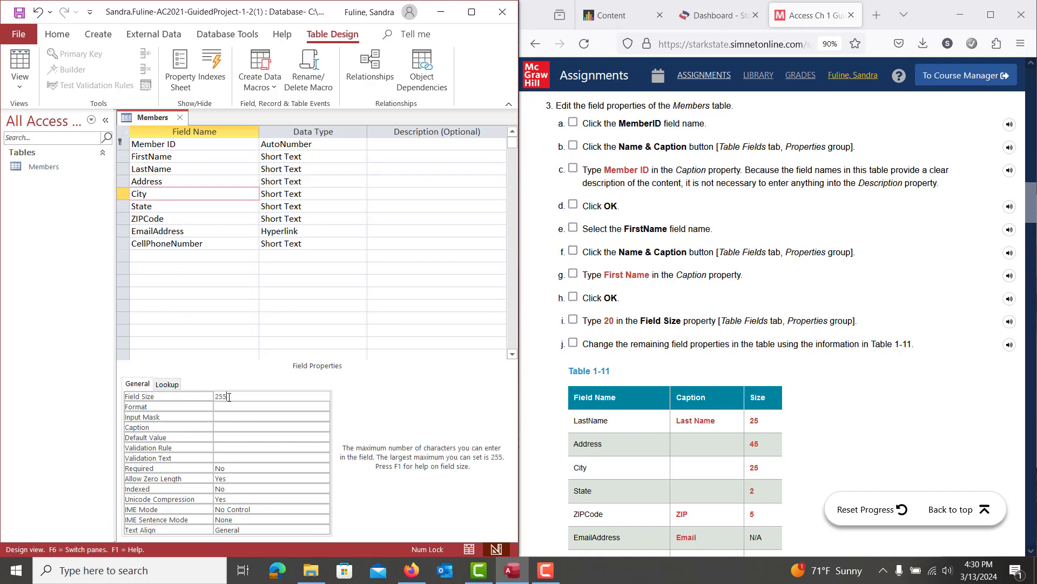
{"action": "key", "text": "BackSpace"}
- Set the State field's field size to 2
{"action": "left_click", "coordinate": [174, 205]}
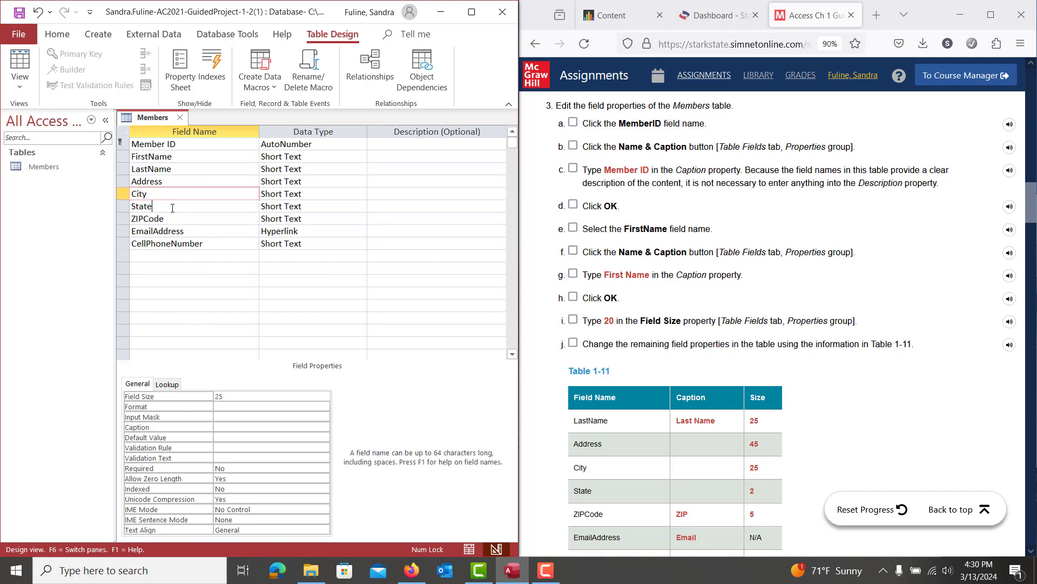
{"action": "left_click", "coordinate": [243, 396]}
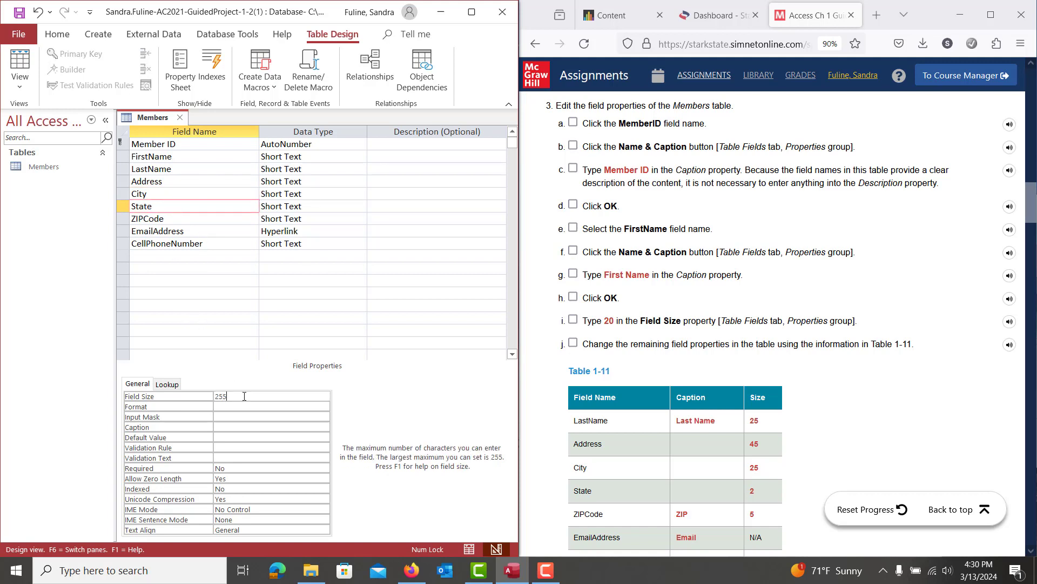
{"action": "key", "text": "BackSpace"}
{"action": "key", "text": "BackSpace"}
- Give the ZIPCode field a field size of 5 and the caption ZIP
{"action": "left_click", "coordinate": [176, 219]}
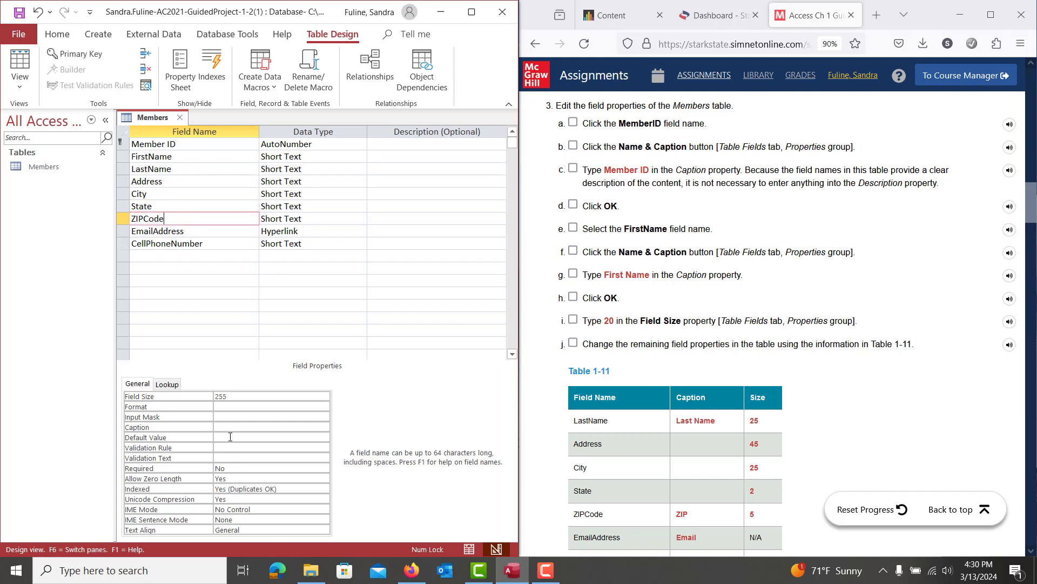
{"action": "left_click", "coordinate": [221, 395]}
{"action": "key", "text": "Tab"}
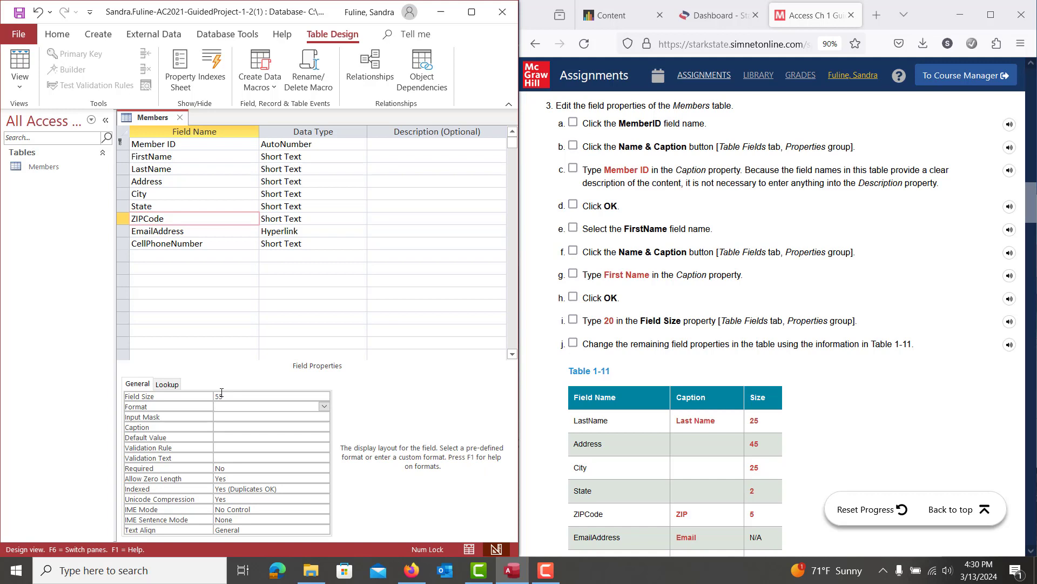
{"action": "left_click", "coordinate": [221, 394]}
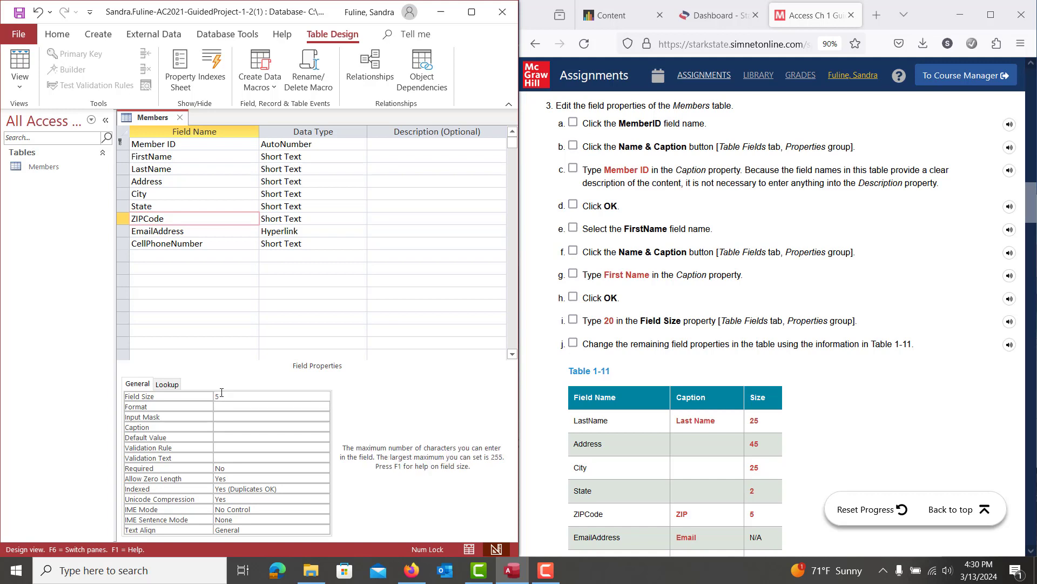
{"action": "left_click", "coordinate": [222, 425]}
{"action": "type", "text": "ZI"}
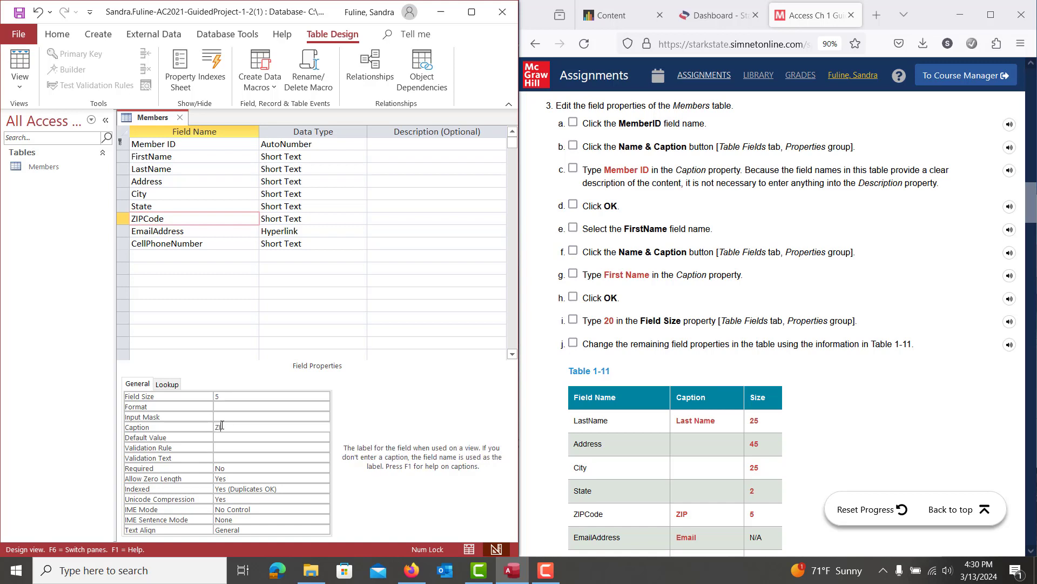
{"action": "type", "text": "P"}
- Give the EmailAddress field the caption Email
{"action": "left_click", "coordinate": [212, 231]}
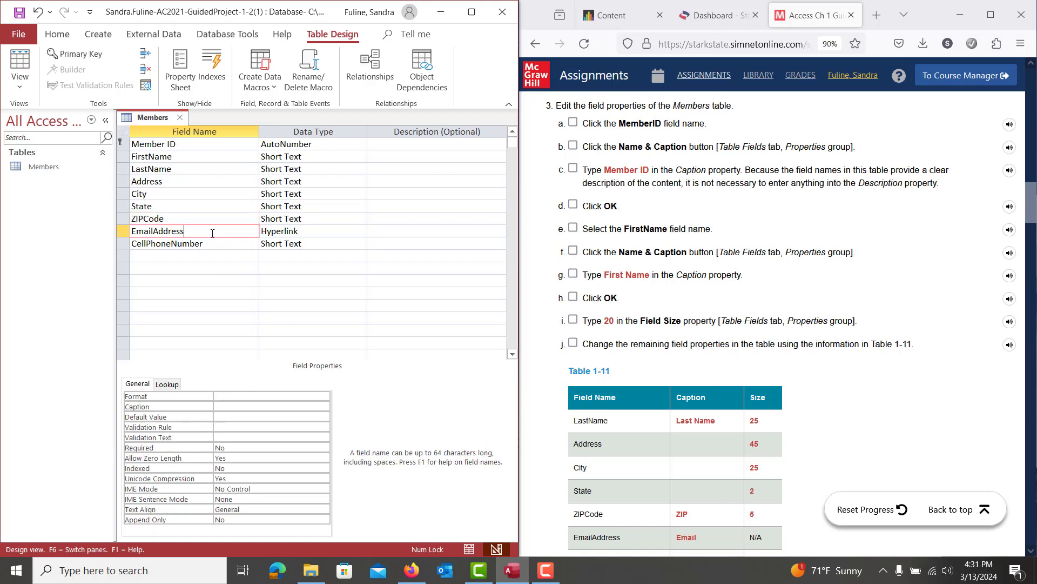
{"action": "left_click", "coordinate": [228, 405]}
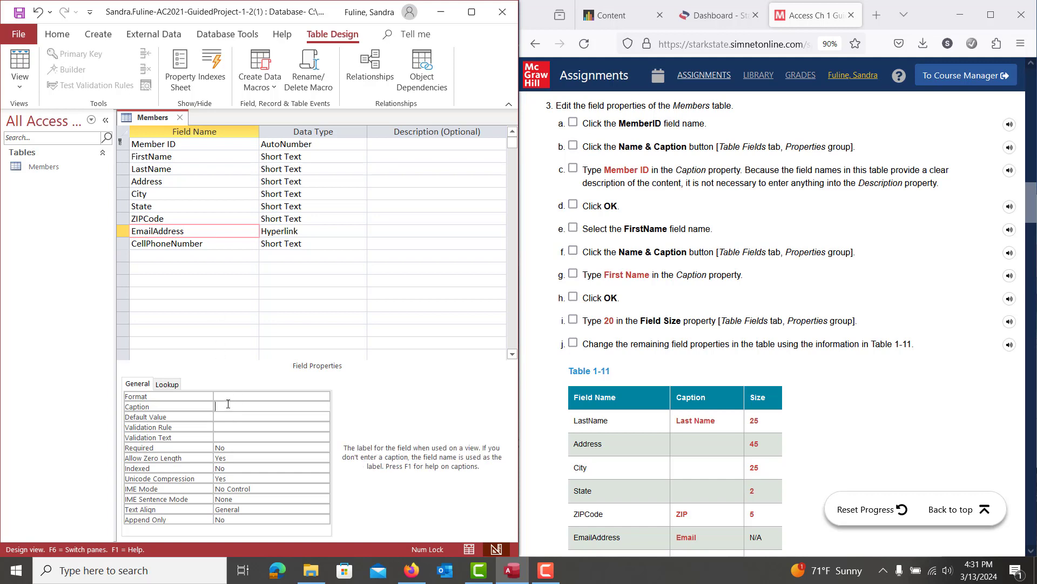
{"action": "type", "text": "Email"}
- Check Table 1-11 for the CellPhoneNumber properties and give that field a size of 12 and the caption Cell Phone
{"action": "left_click", "coordinate": [234, 242]}
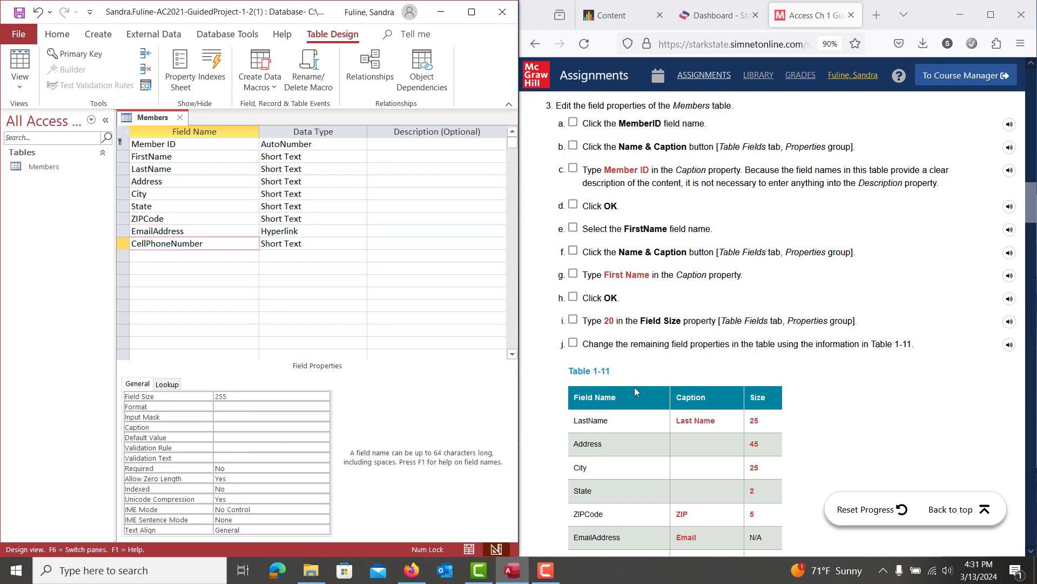
{"action": "scroll", "coordinate": [634, 387], "scroll_direction": "down", "scroll_amount": 5}
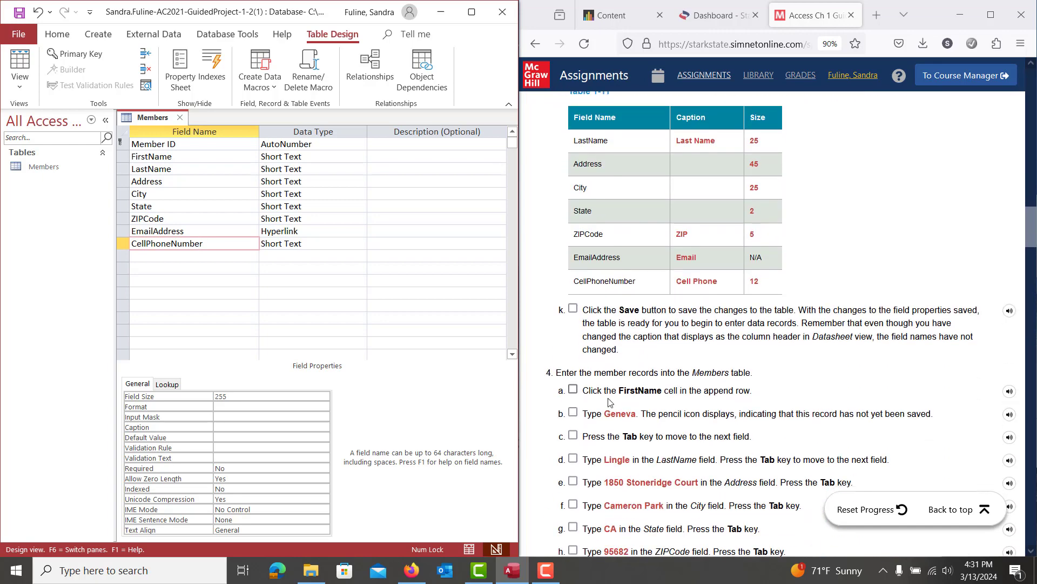
{"action": "left_click", "coordinate": [252, 398]}
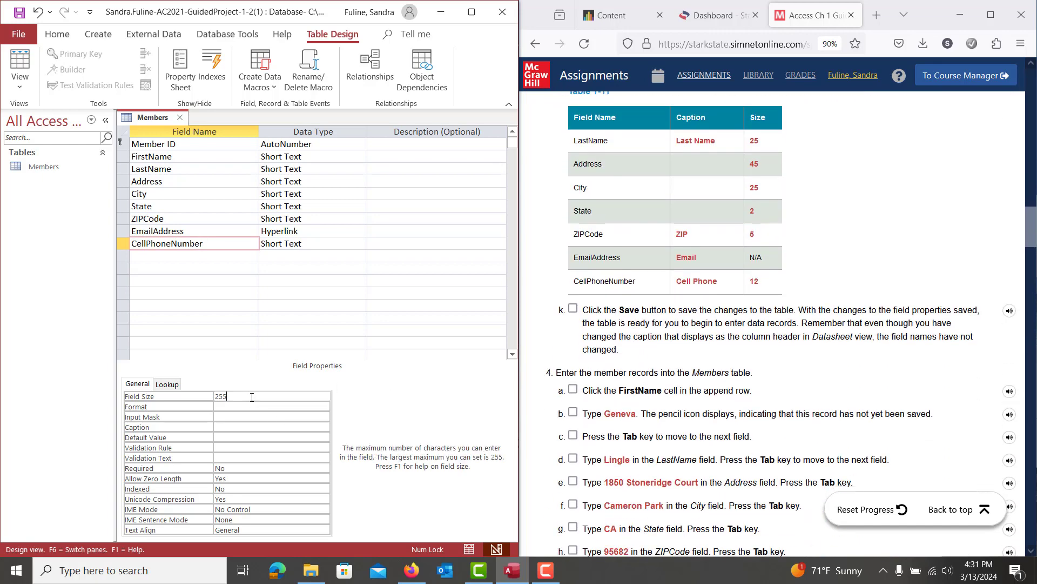
{"action": "key", "text": "BackSpace"}
{"action": "key", "text": "BackSpace"}
{"action": "key", "text": "BackSpace"}
{"action": "type", "text": "12"}
{"action": "left_click", "coordinate": [226, 427]}
{"action": "type", "text": "CellPhone"}
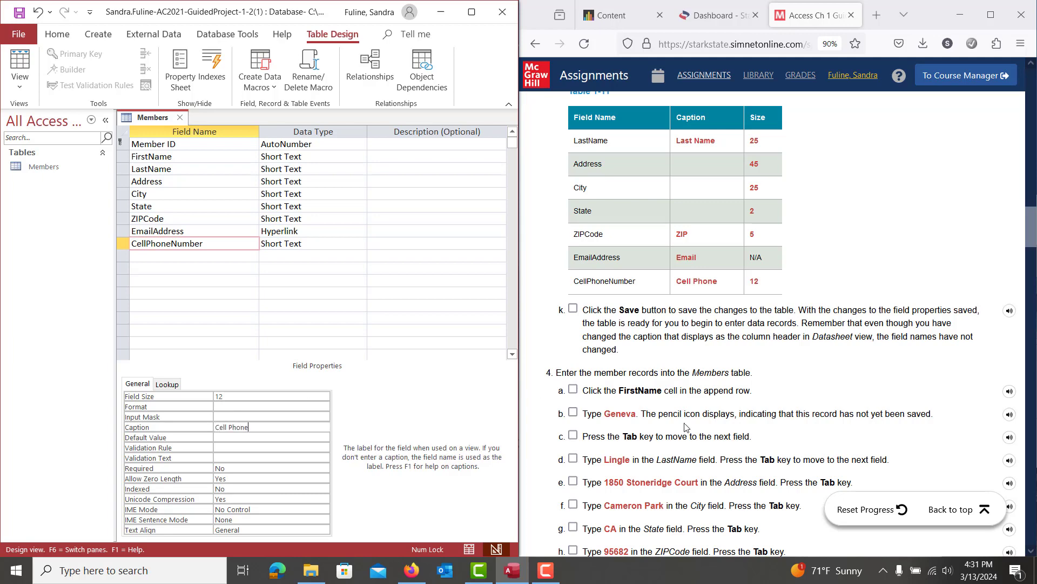
- Read the assignment's record entry instructions and switch the Members table to Datasheet view
{"action": "scroll", "coordinate": [686, 426], "scroll_direction": "down", "scroll_amount": 4}
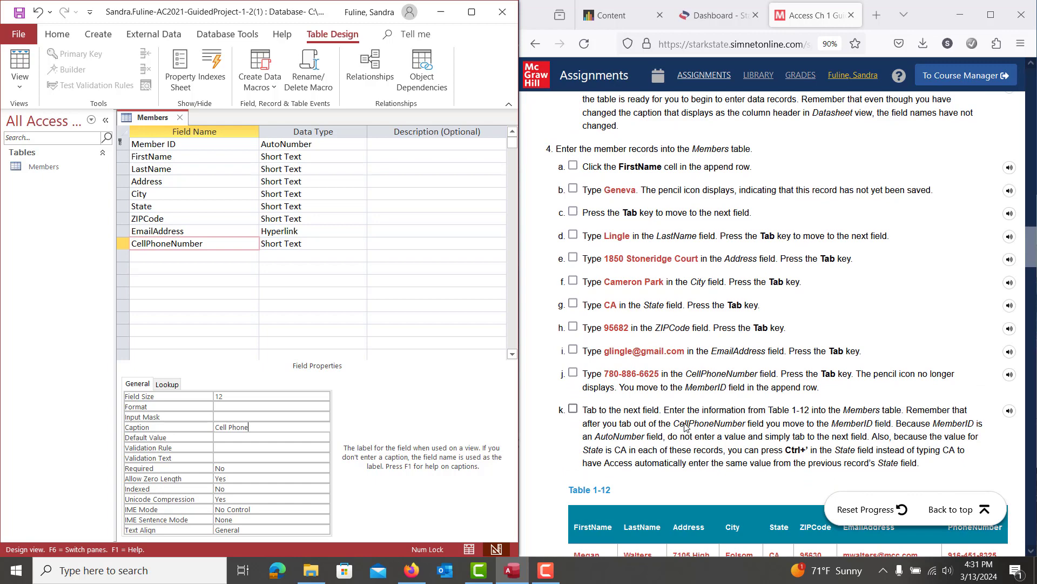
{"action": "left_click", "coordinate": [351, 297]}
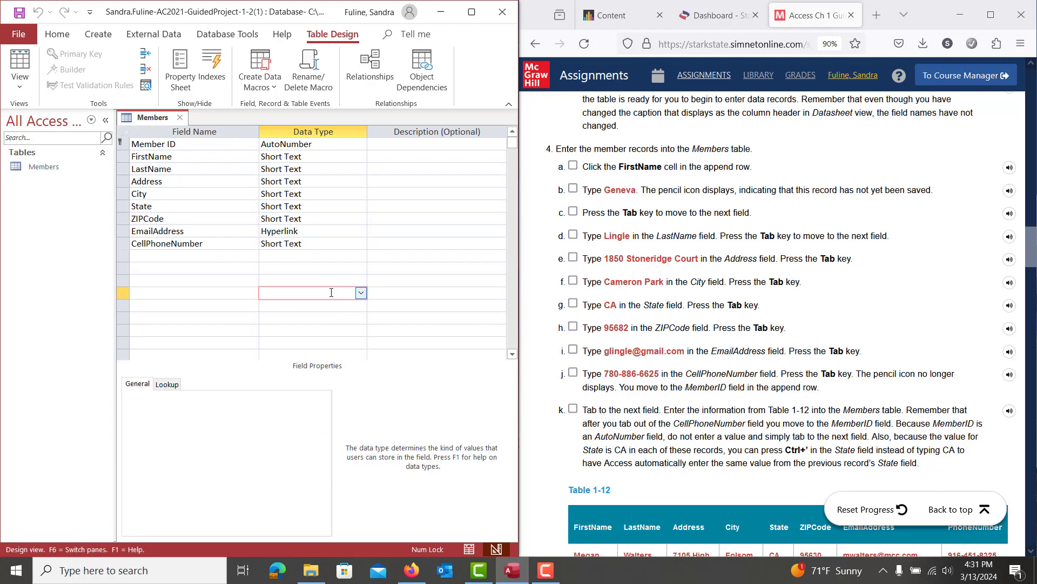
{"action": "left_click", "coordinate": [19, 59]}
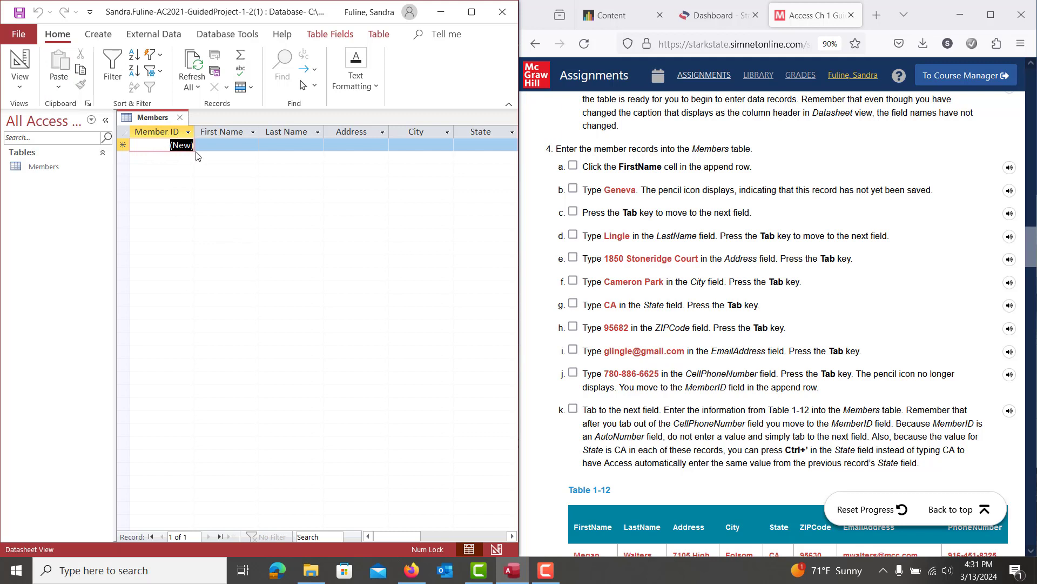
- Start the first member record by entering the member's first name from the assignment in the First Name field
{"action": "key", "text": "Tab"}
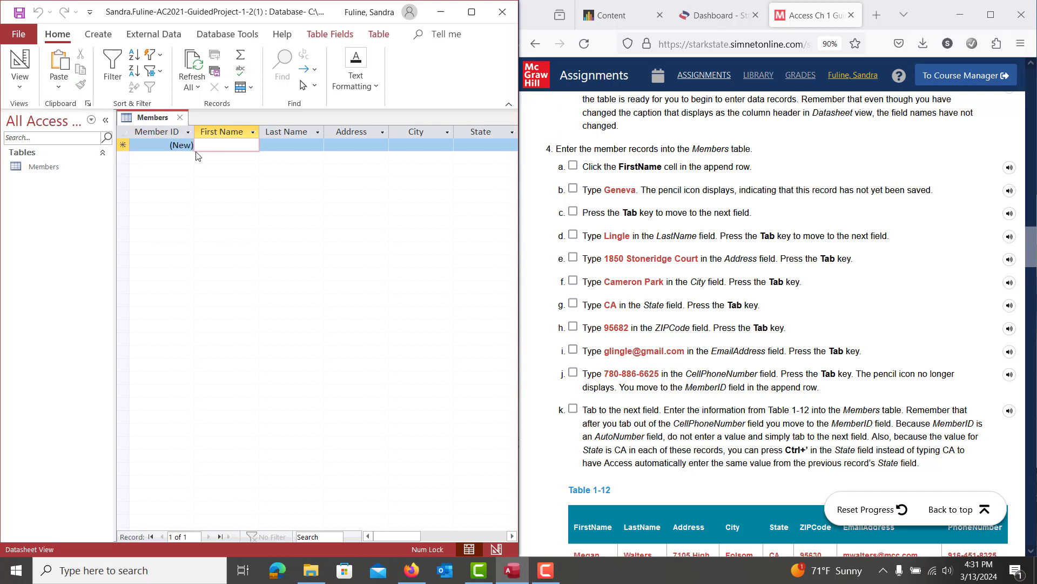
{"action": "type", "text": "Geneva"}
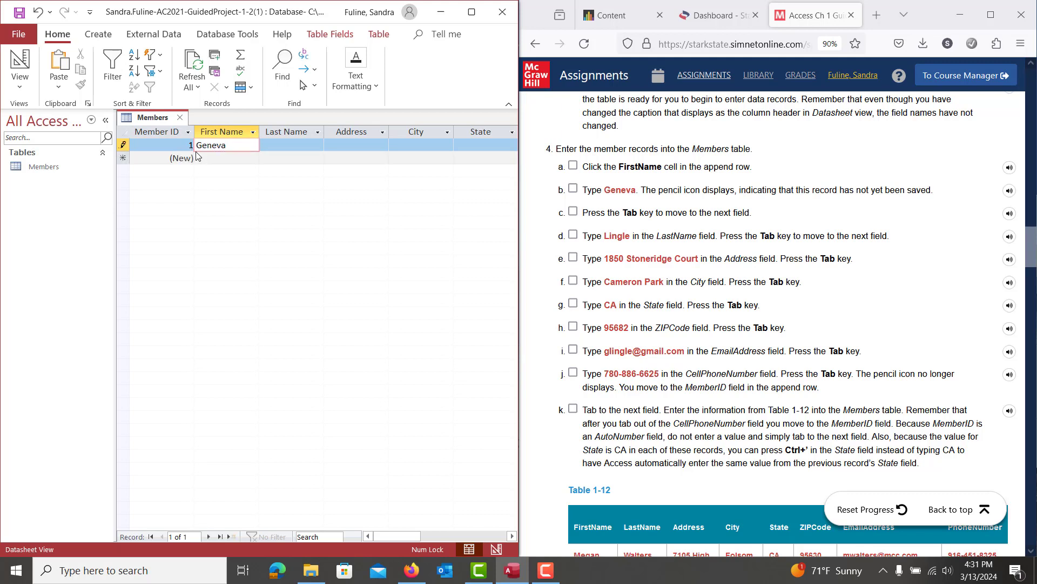
{"action": "key", "text": "Tab"}
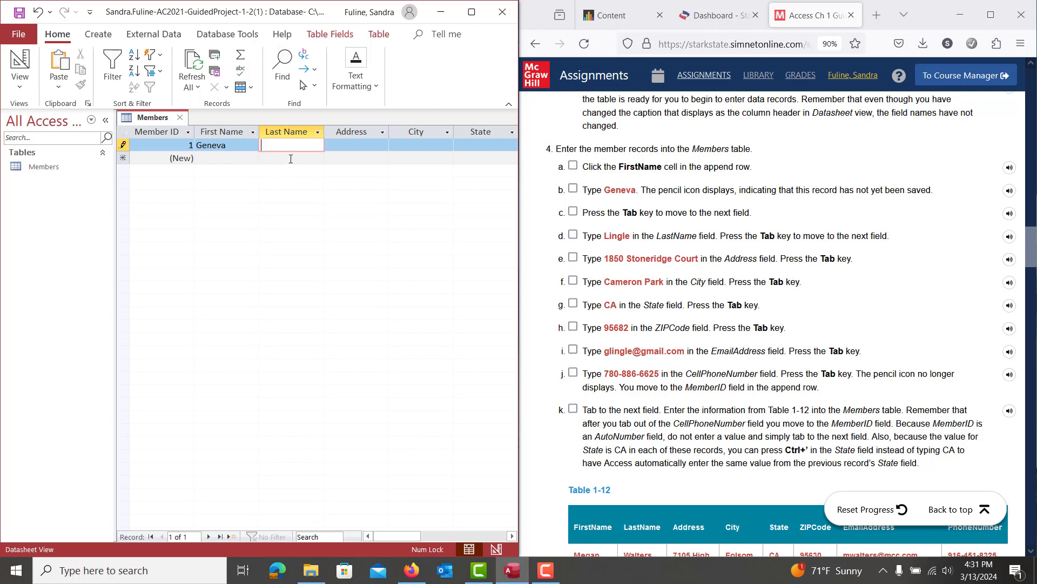
- Review the remaining record entry instructions and the member records in Table 1-12 of the assignment
{"action": "scroll", "coordinate": [661, 334], "scroll_direction": "down", "scroll_amount": 1}
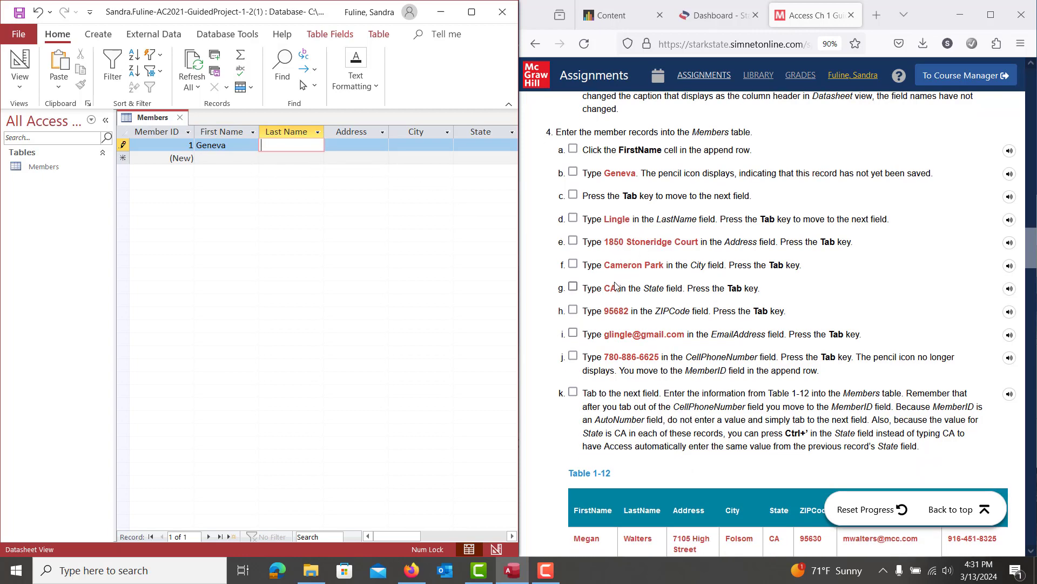
{"action": "scroll", "coordinate": [620, 369], "scroll_direction": "down", "scroll_amount": 3}
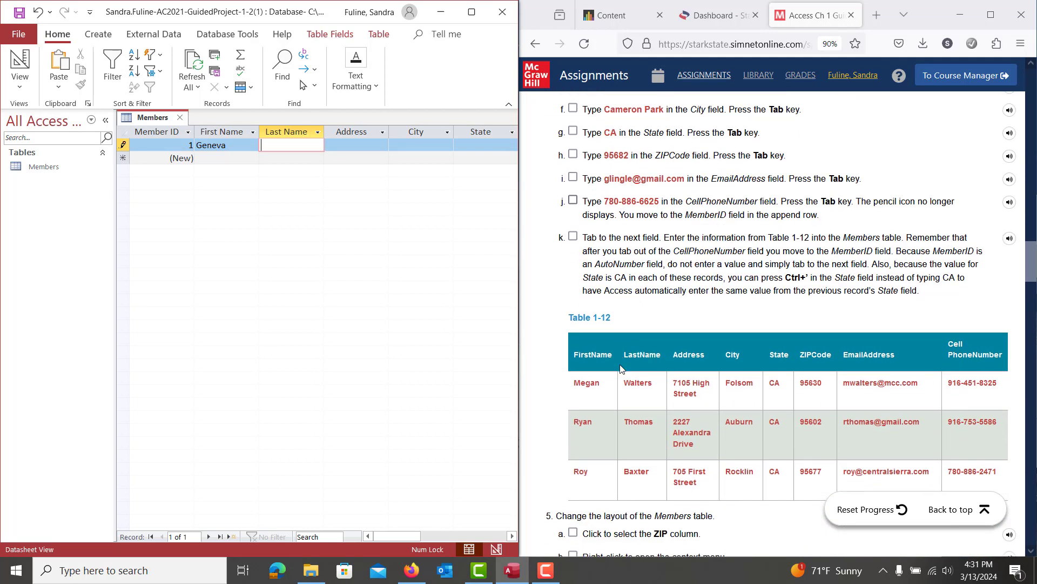
{"action": "scroll", "coordinate": [620, 369], "scroll_direction": "down", "scroll_amount": 1}
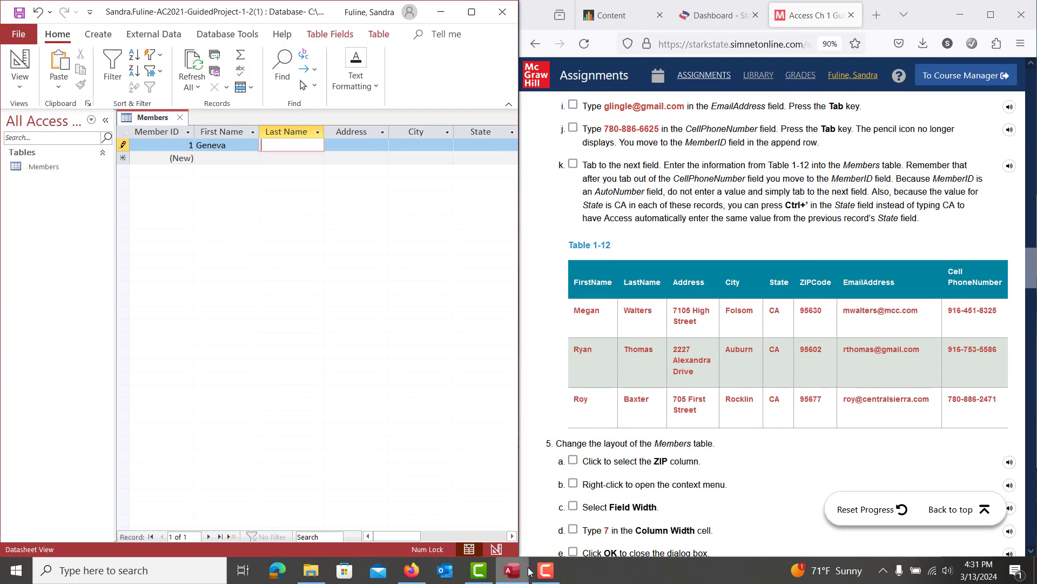
{"action": "left_click", "coordinate": [546, 570]}
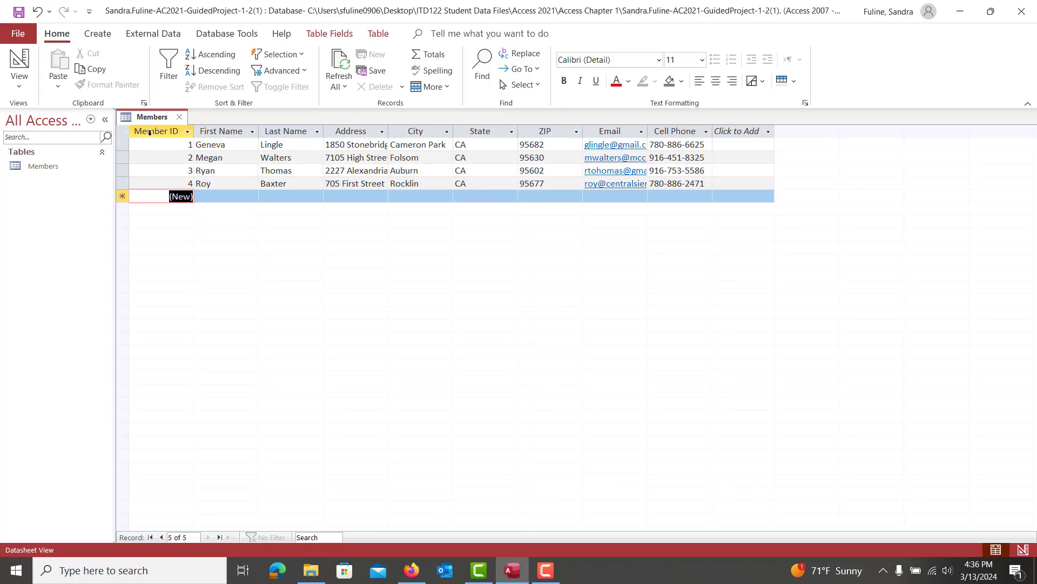
- Select the Members columns from Member ID through Cell Phone and autofit their widths to the contents
{"action": "left_click", "coordinate": [150, 132]}
{"action": "left_click_drag", "start_coordinate": [153, 132], "coordinate": [702, 134]}
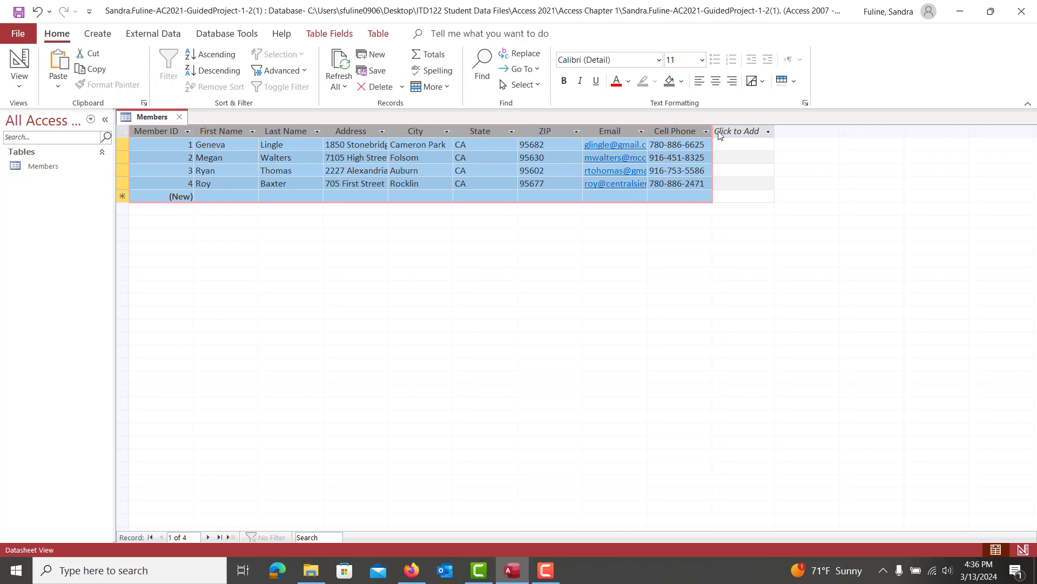
{"action": "double_click", "coordinate": [713, 130]}
{"action": "left_click", "coordinate": [714, 132]}
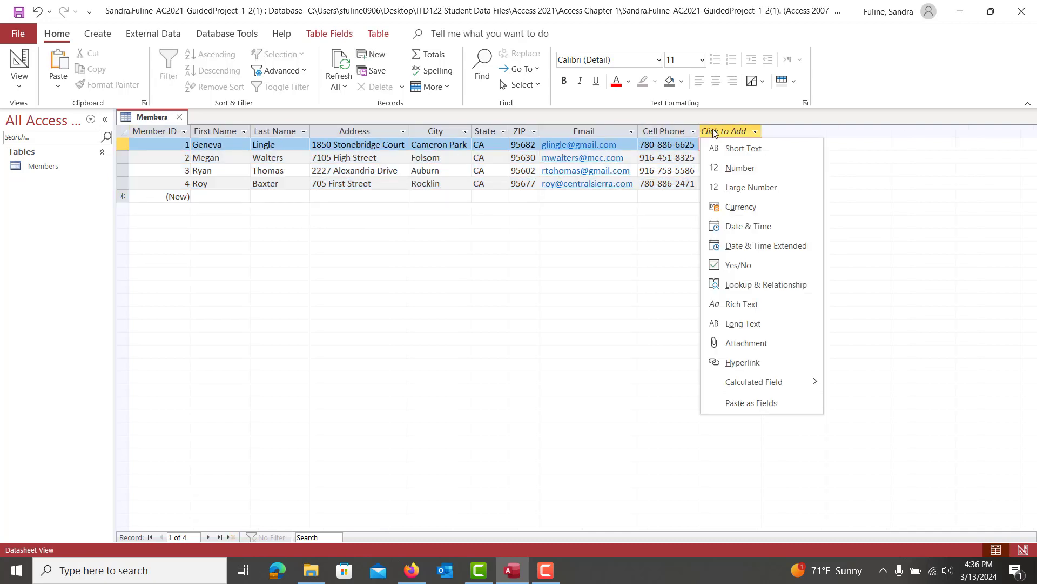
{"action": "key", "text": "Escape"}
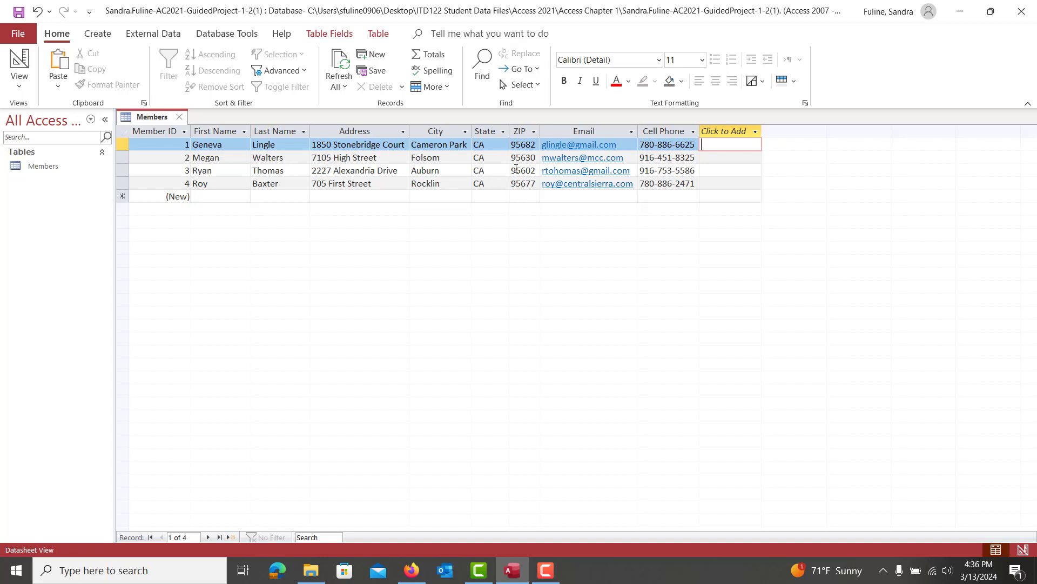
- Set the ZIP column's field width to 7
{"action": "left_click", "coordinate": [523, 131]}
{"action": "right_click", "coordinate": [523, 132]}
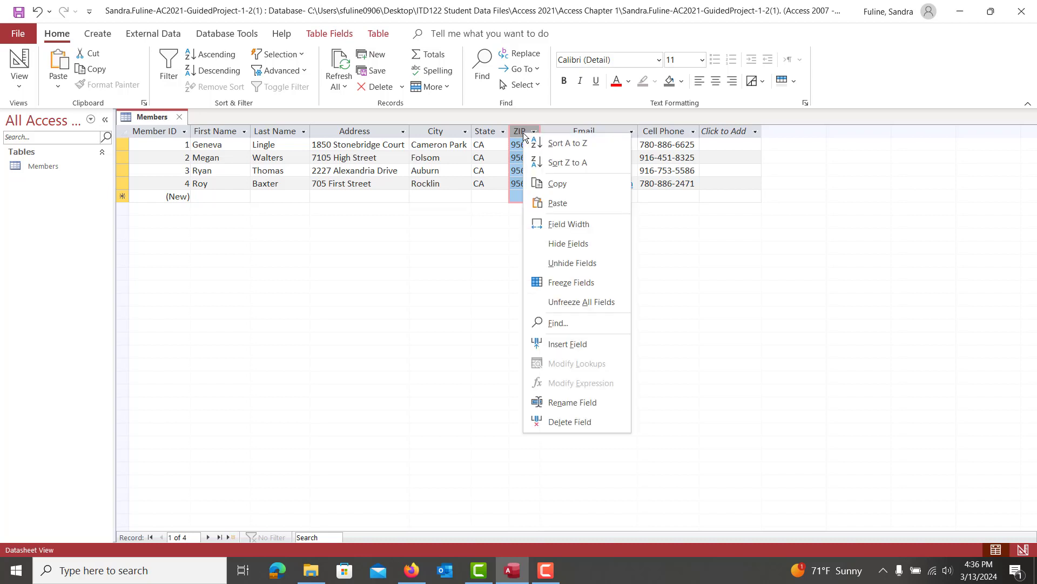
{"action": "left_click", "coordinate": [558, 224]}
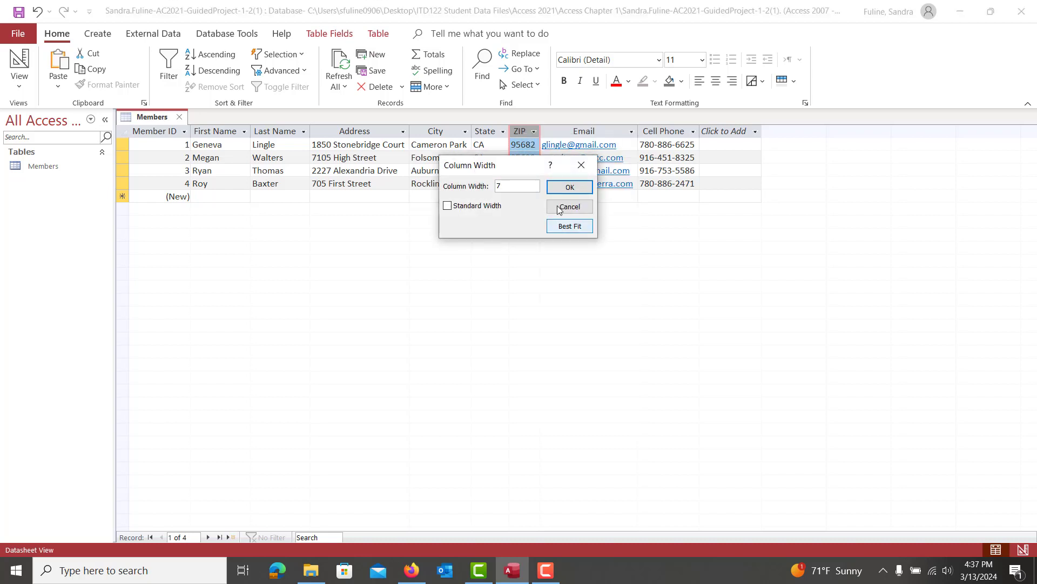
{"action": "left_click", "coordinate": [575, 189]}
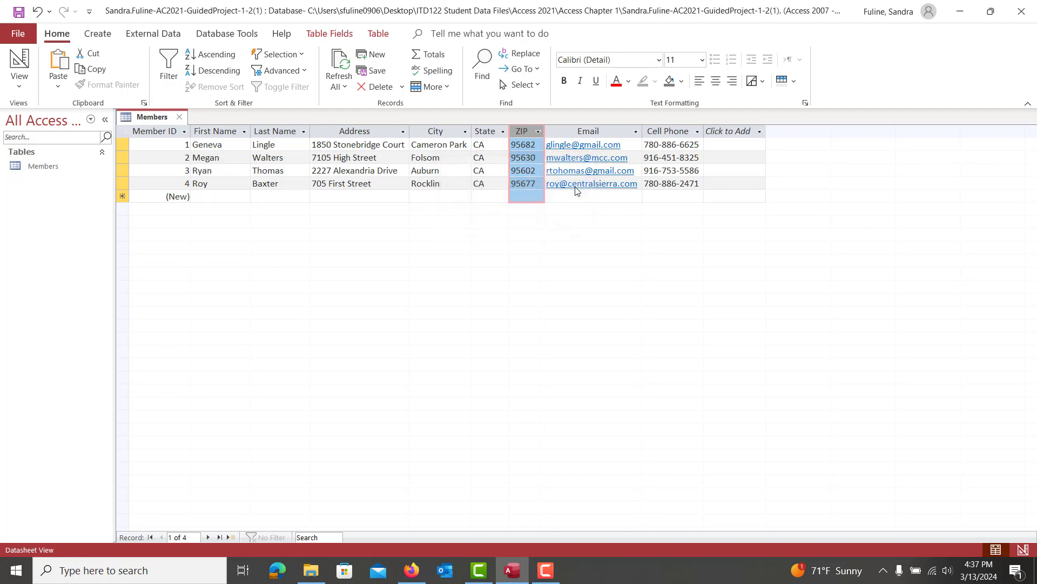
- Switch to the assignment in Firefox and review the step 5 instructions for changing the Members table layout
{"action": "left_click", "coordinate": [412, 569]}
{"action": "scroll", "coordinate": [702, 483], "scroll_direction": "down", "scroll_amount": 2}
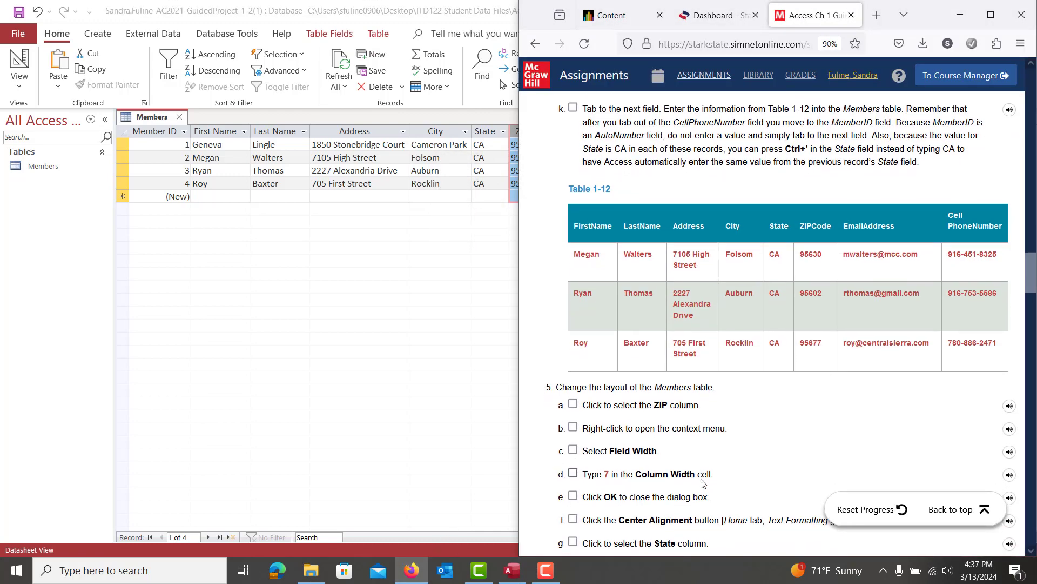
{"action": "scroll", "coordinate": [703, 482], "scroll_direction": "down", "scroll_amount": 3}
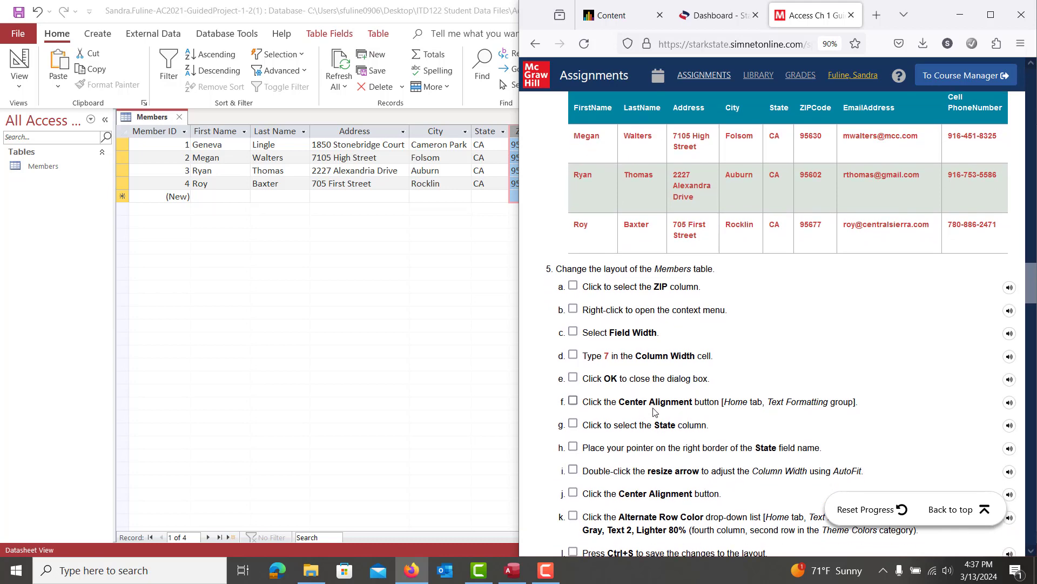
- Switch back to Access and center-align the ZIP and State columns of the Members table, checking the assignment in Firefox as needed
{"action": "left_click", "coordinate": [449, 229]}
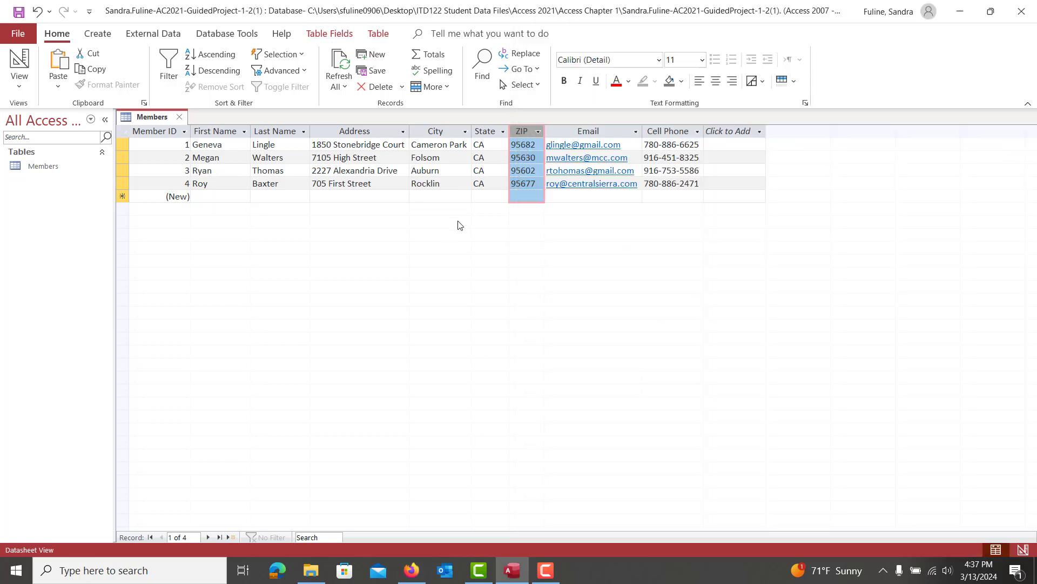
{"action": "left_click", "coordinate": [716, 81]}
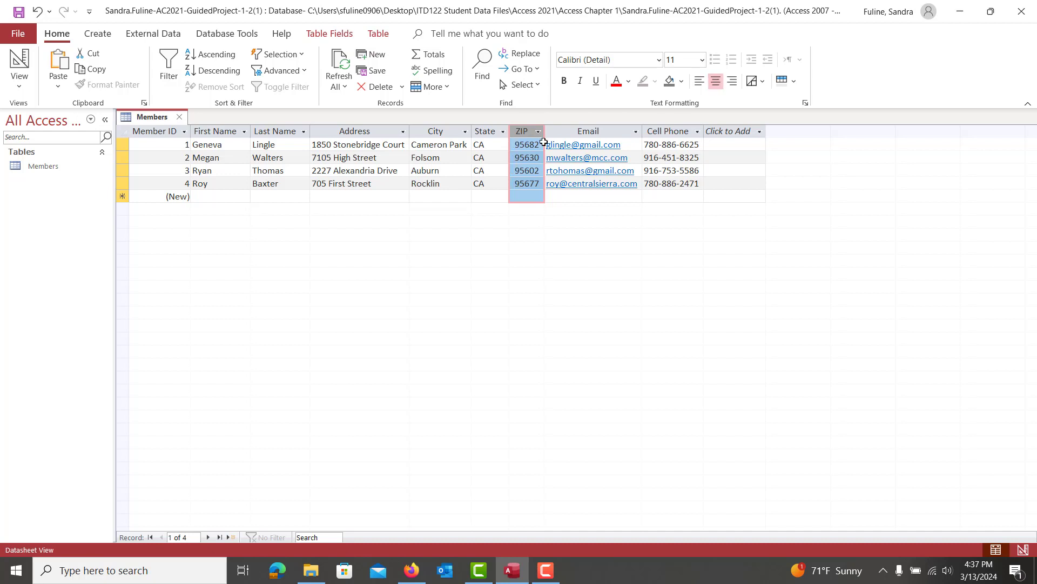
{"action": "left_click", "coordinate": [484, 130]}
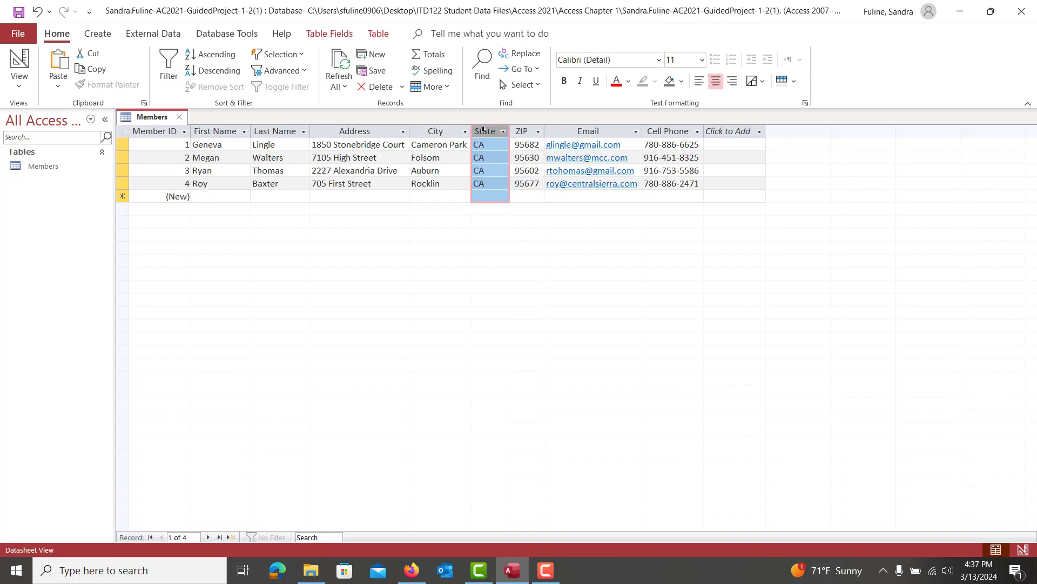
{"action": "left_click", "coordinate": [411, 570]}
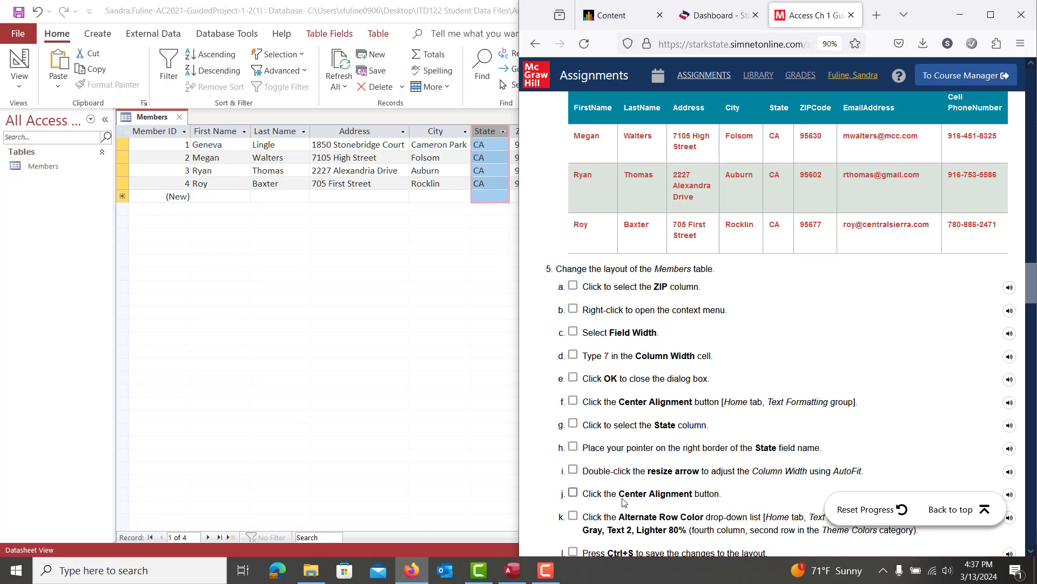
{"action": "left_click", "coordinate": [489, 133]}
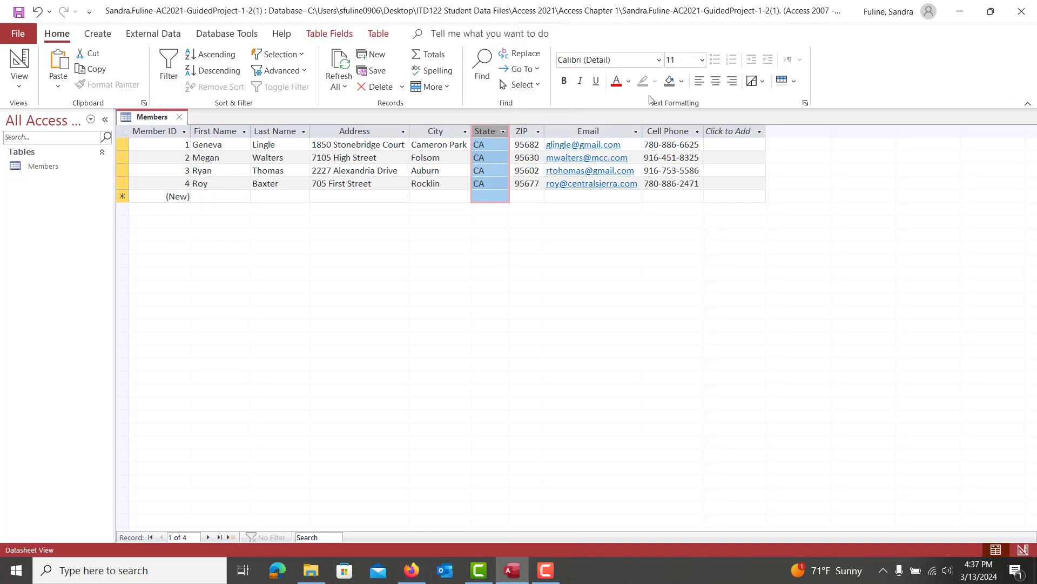
{"action": "left_click", "coordinate": [716, 81]}
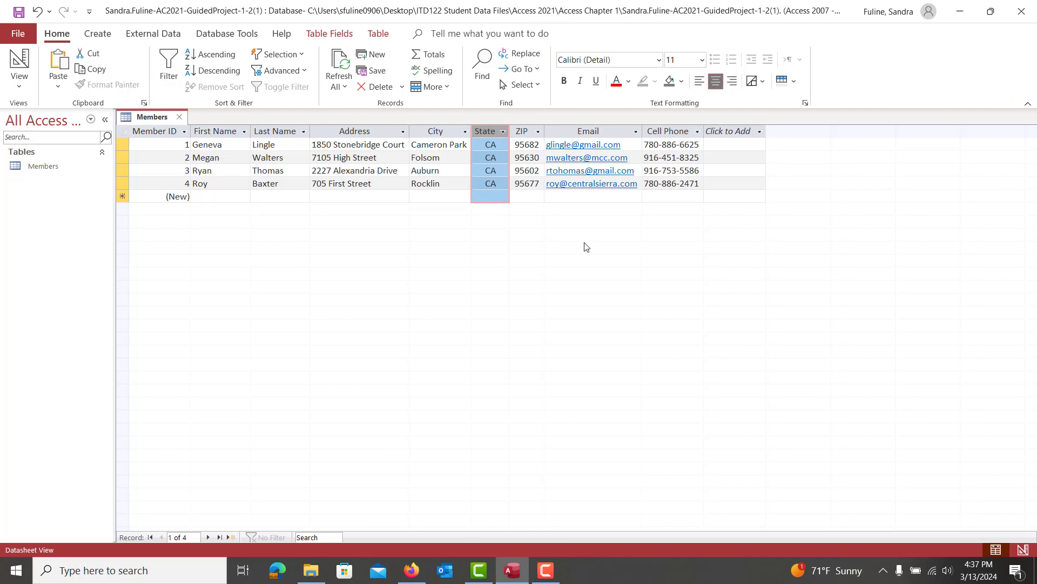
- Check the row color instruction in Firefox, and apply the alternate row color Blue-Gray, Text 2, Lighter 80% to the whole Members datasheet in Access
{"action": "left_click", "coordinate": [411, 570]}
{"action": "scroll", "coordinate": [781, 450], "scroll_direction": "down", "scroll_amount": 3}
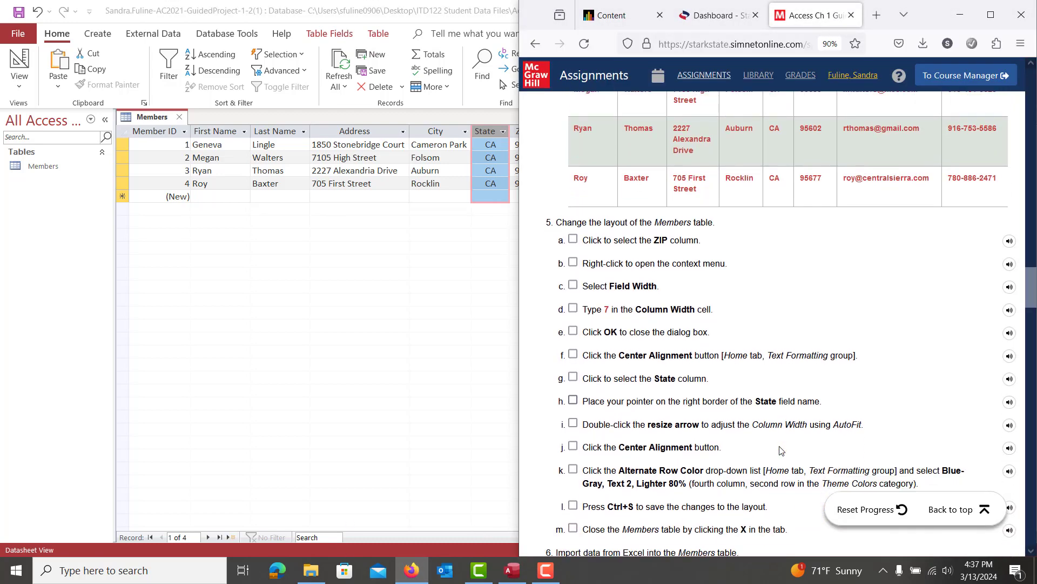
{"action": "scroll", "coordinate": [781, 450], "scroll_direction": "down", "scroll_amount": 1}
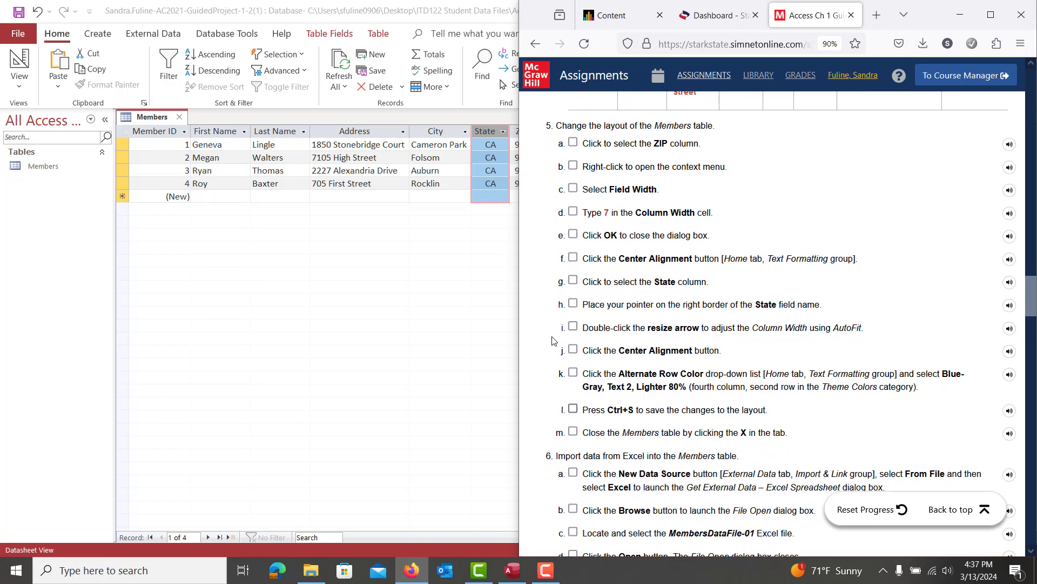
{"action": "left_click", "coordinate": [125, 135]}
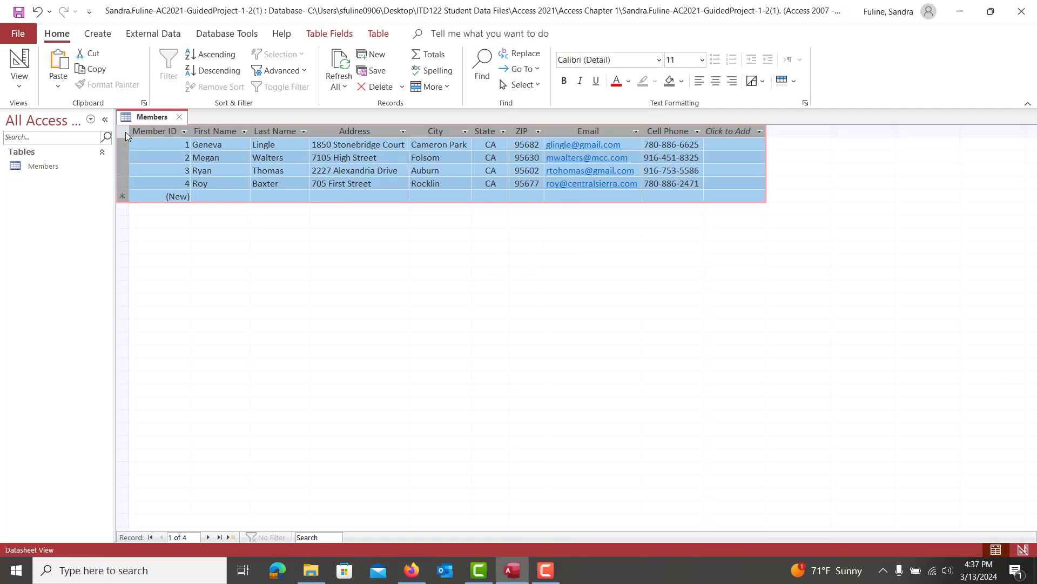
{"action": "left_click", "coordinate": [794, 82]}
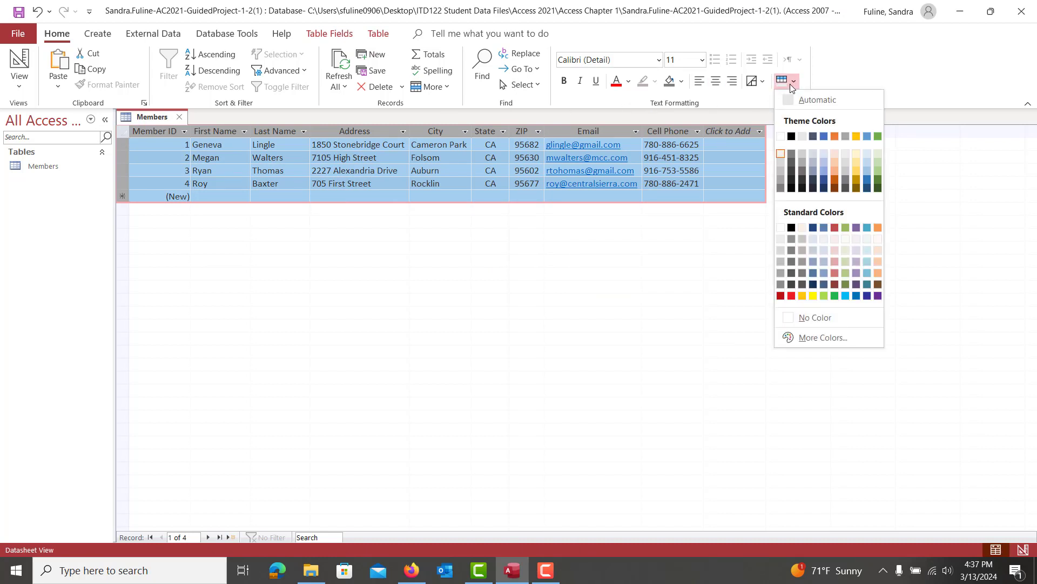
{"action": "left_click", "coordinate": [815, 155]}
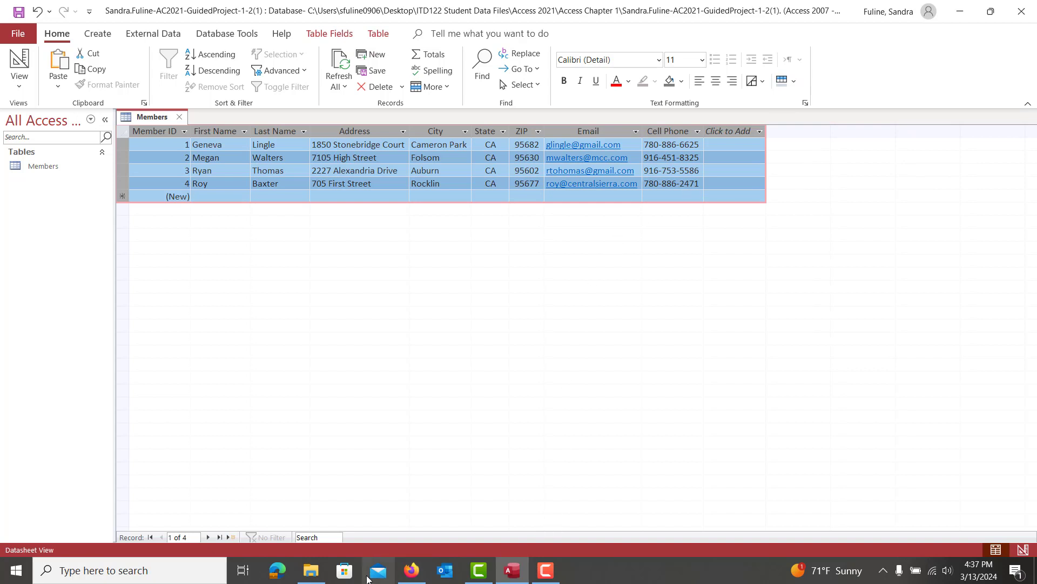
{"action": "left_click", "coordinate": [543, 573]}
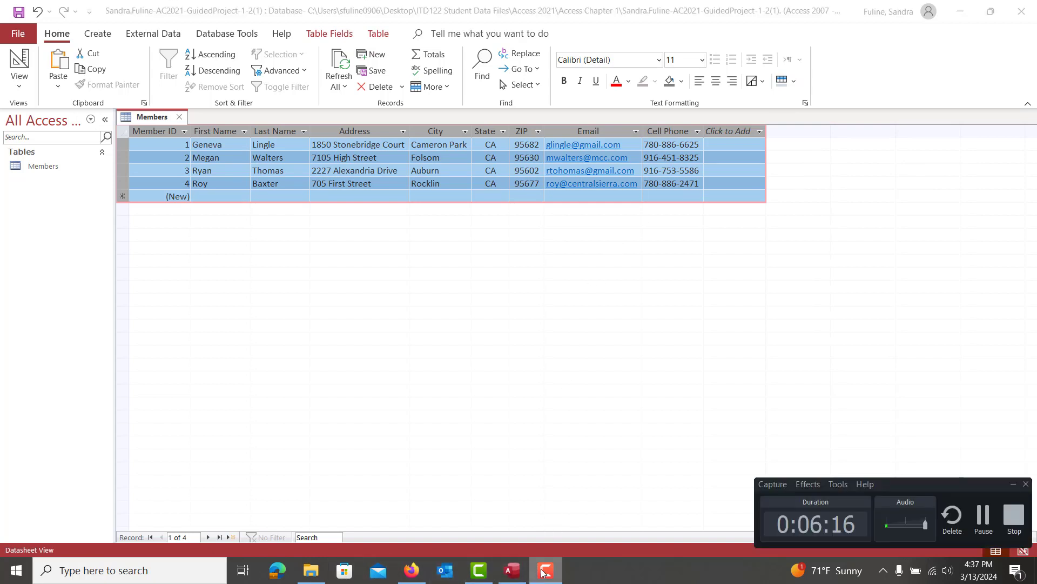
{"action": "left_click", "coordinate": [985, 520]}
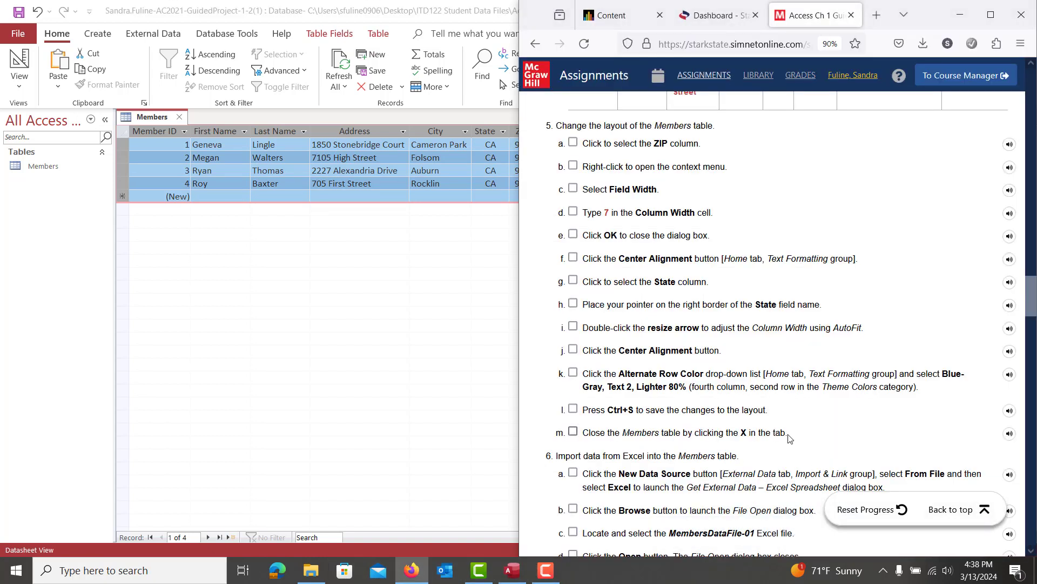
- Save the layout changes to the Members table in Access and close the table
{"action": "left_click", "coordinate": [17, 12]}
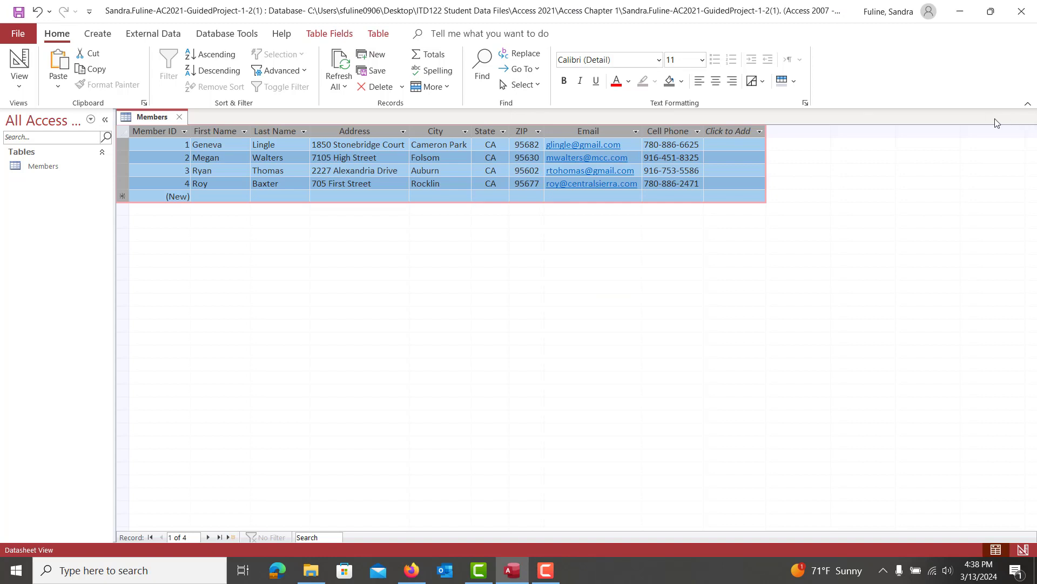
{"action": "left_click", "coordinate": [180, 118]}
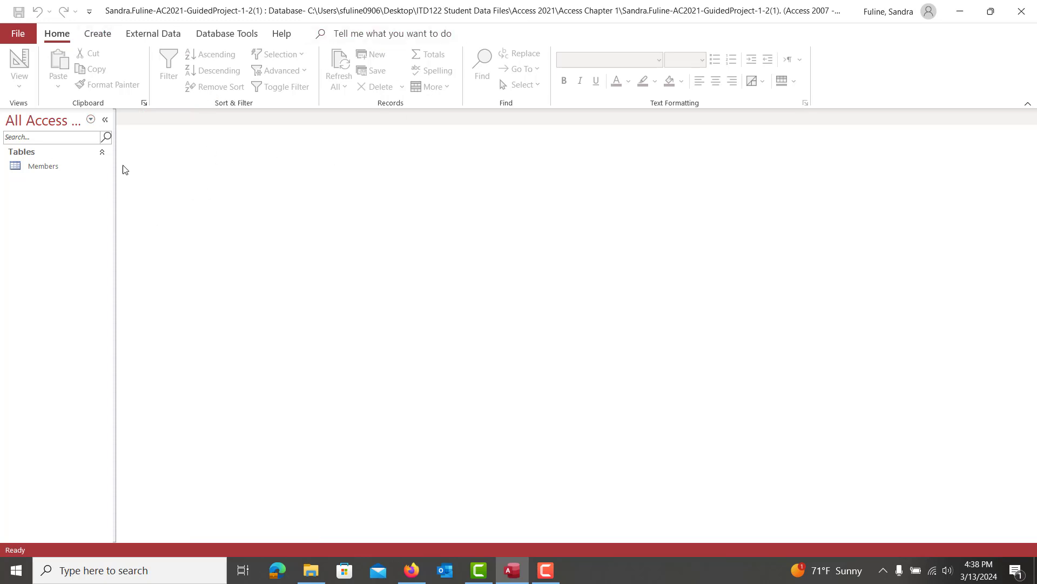
- Start an Excel spreadsheet import and choose MembersDataFile-01 from Desktop > ITD122 Student Data Files > Access 2021 > Access Chapter 1 as the source
{"action": "left_click", "coordinate": [154, 33]}
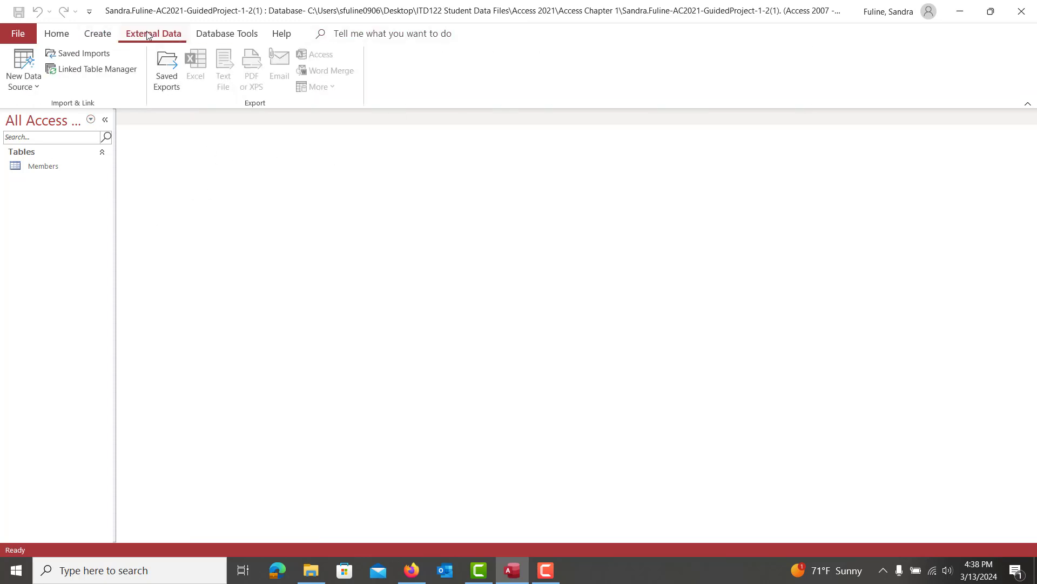
{"action": "left_click", "coordinate": [23, 71]}
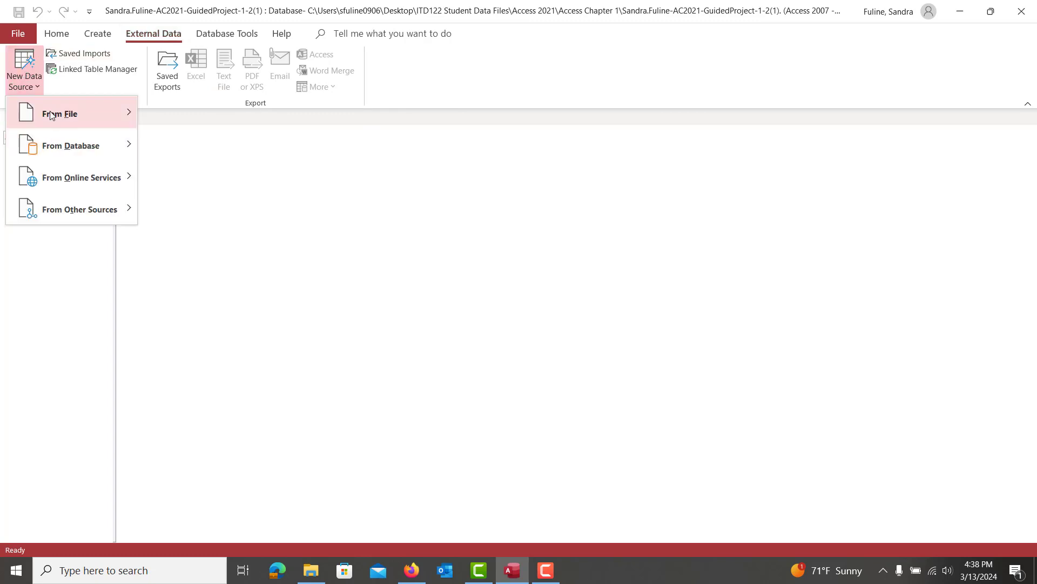
{"action": "mouse_move", "coordinate": [58, 112]}
{"action": "left_click", "coordinate": [200, 114]}
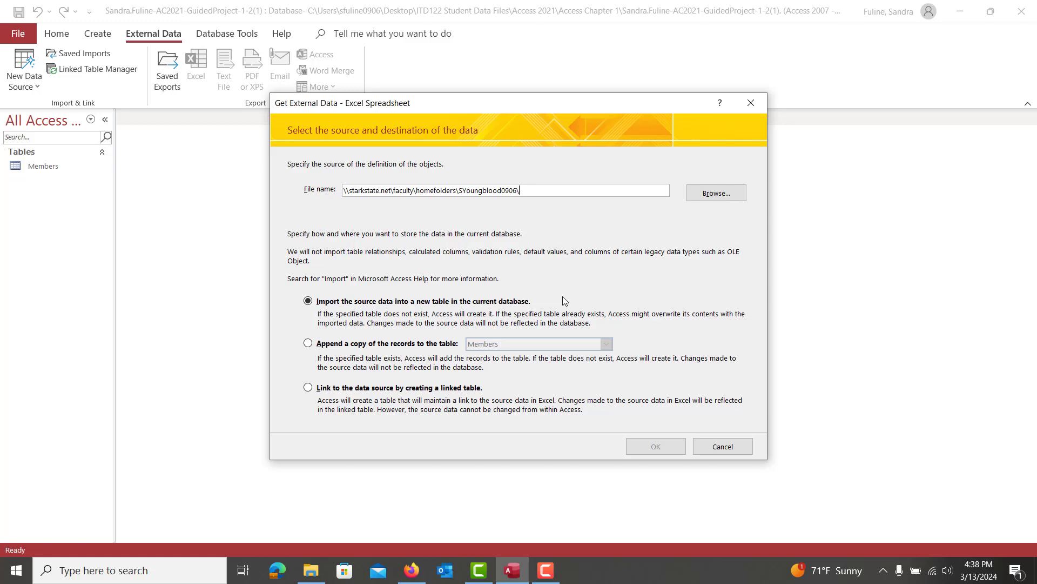
{"action": "left_click", "coordinate": [708, 198]}
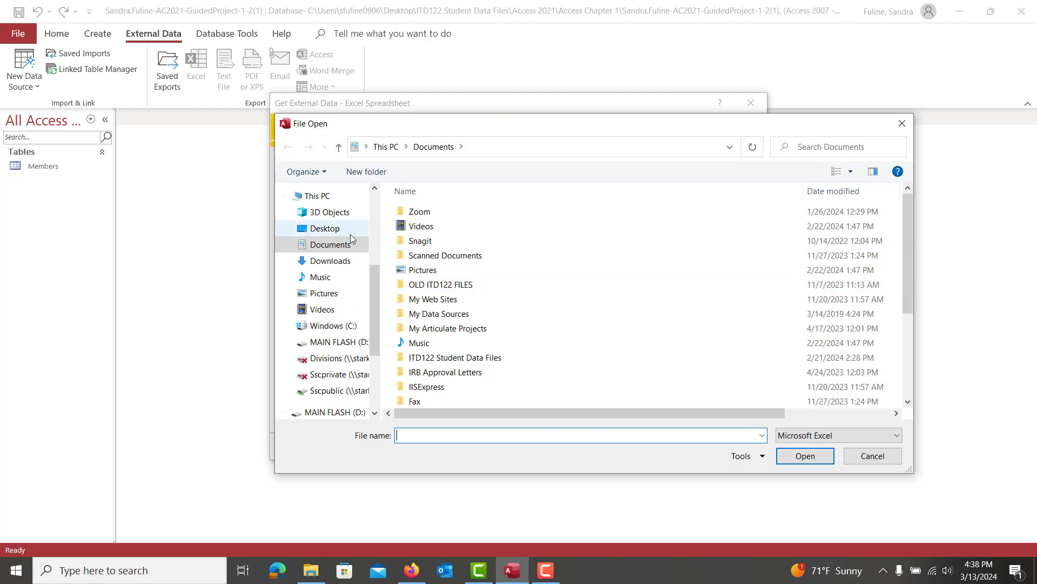
{"action": "left_click", "coordinate": [324, 229]}
{"action": "double_click", "coordinate": [462, 288]}
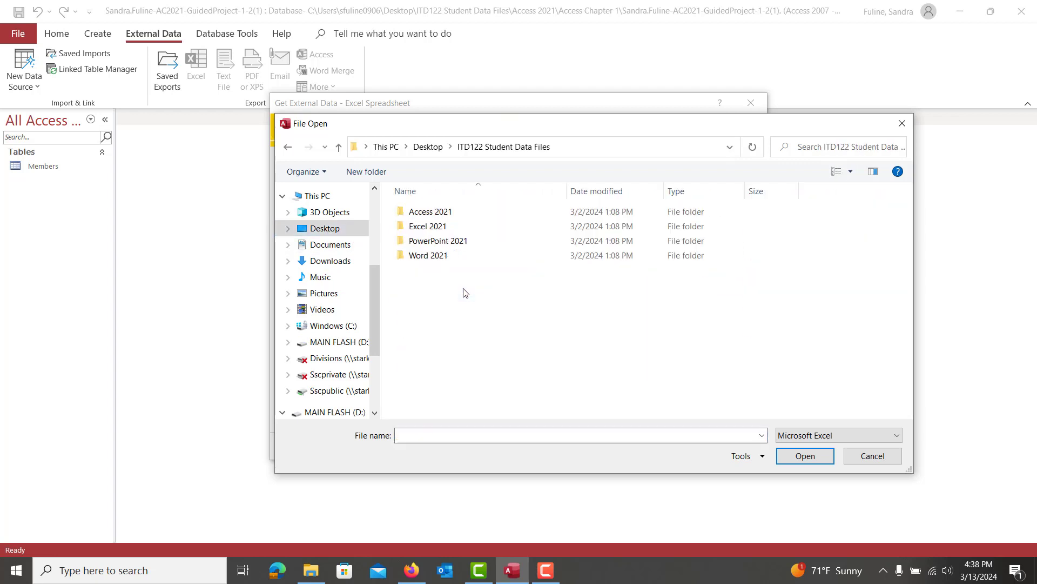
{"action": "double_click", "coordinate": [421, 211]}
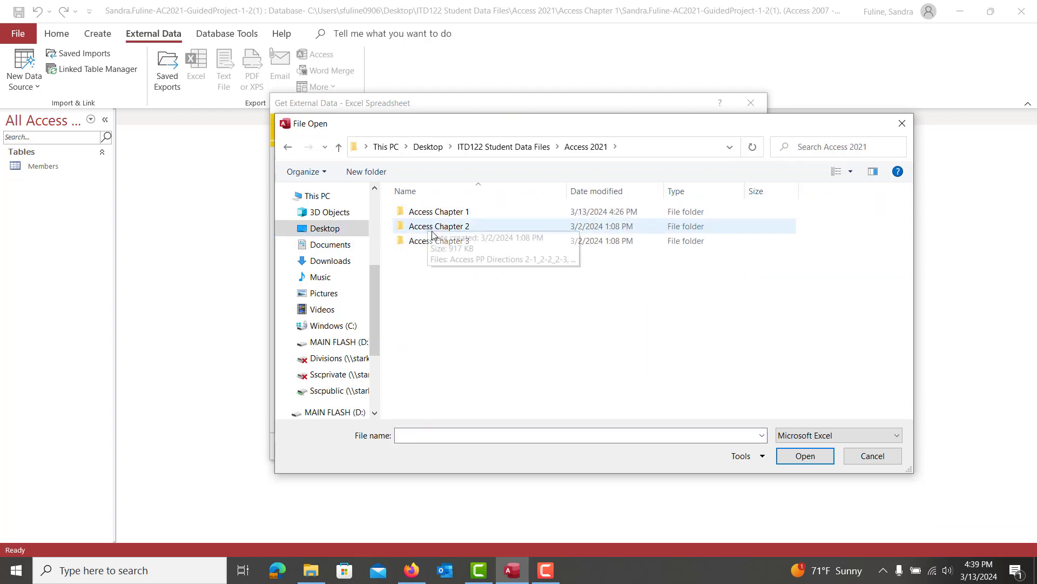
{"action": "double_click", "coordinate": [421, 212]}
{"action": "double_click", "coordinate": [447, 227]}
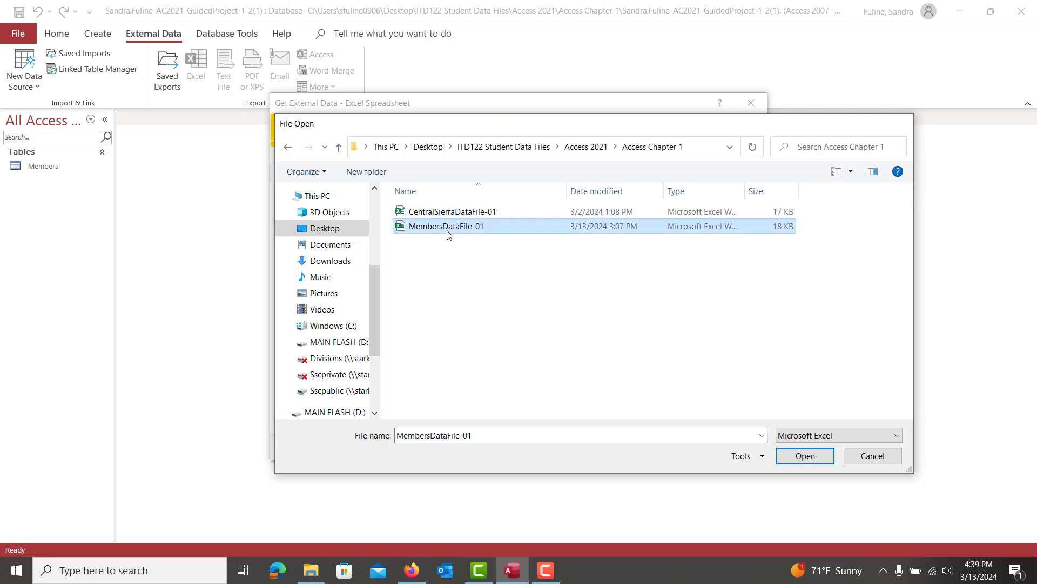
- Append the spreadsheet's records to the Members table and finish the import without saving the import steps
{"action": "left_click", "coordinate": [308, 344]}
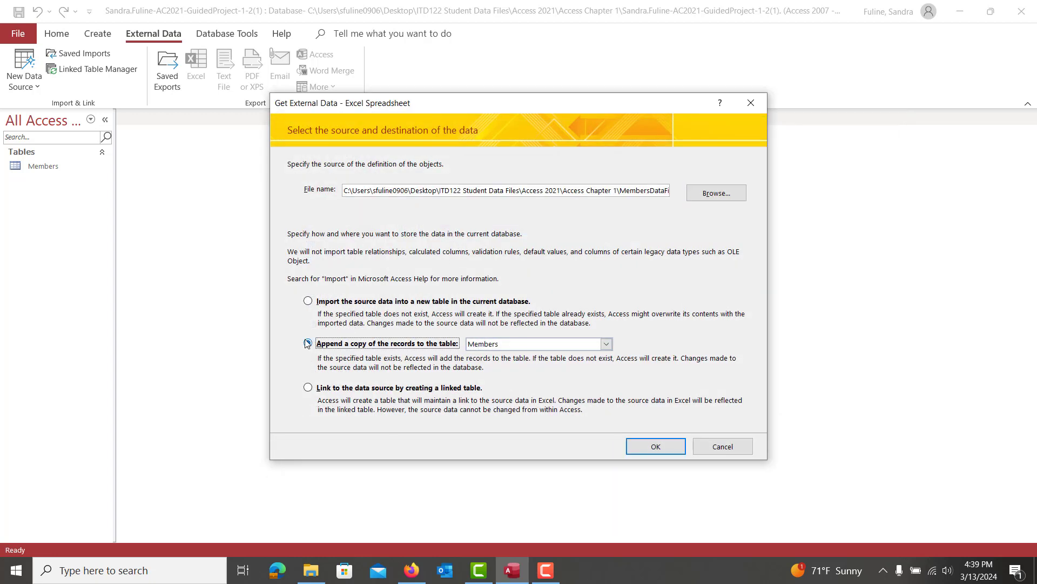
{"action": "left_click", "coordinate": [660, 447]}
{"action": "left_click", "coordinate": [670, 408]}
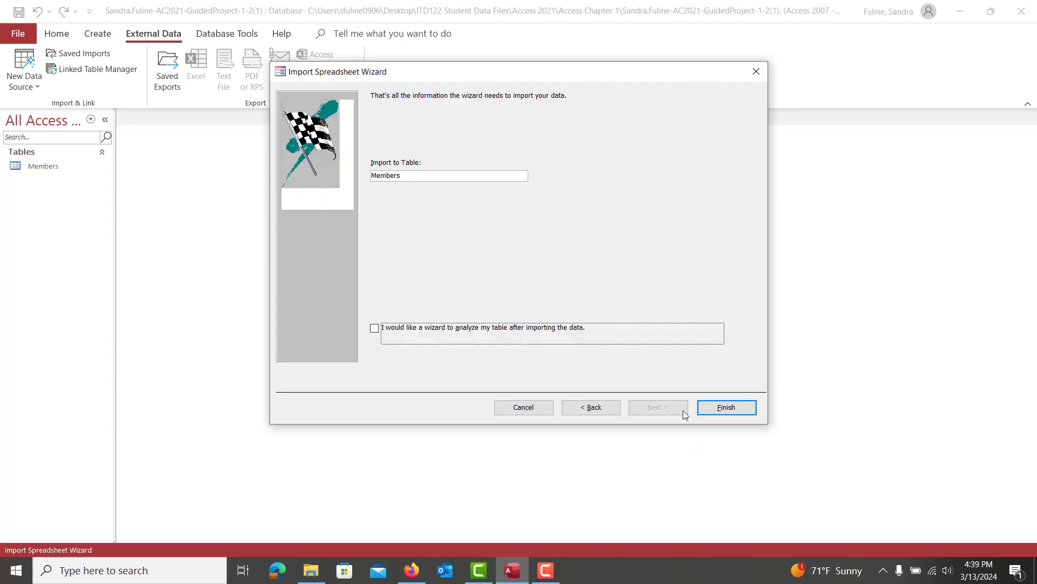
{"action": "left_click", "coordinate": [724, 408]}
{"action": "left_click", "coordinate": [722, 463]}
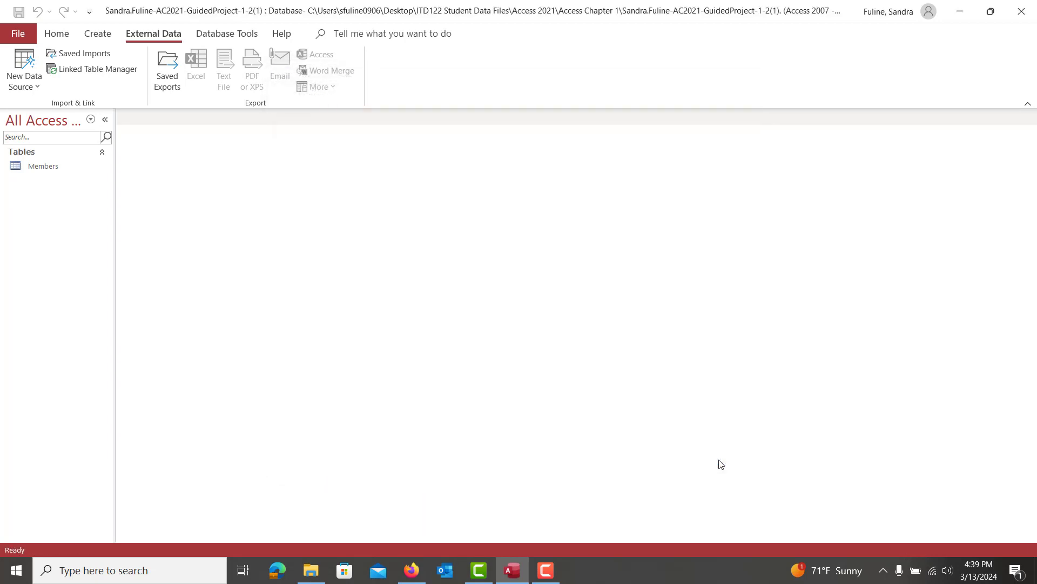
- Switch to the assignment in Firefox and review steps 6 to 8 on importing records and hiding the State field
{"action": "left_click", "coordinate": [424, 569]}
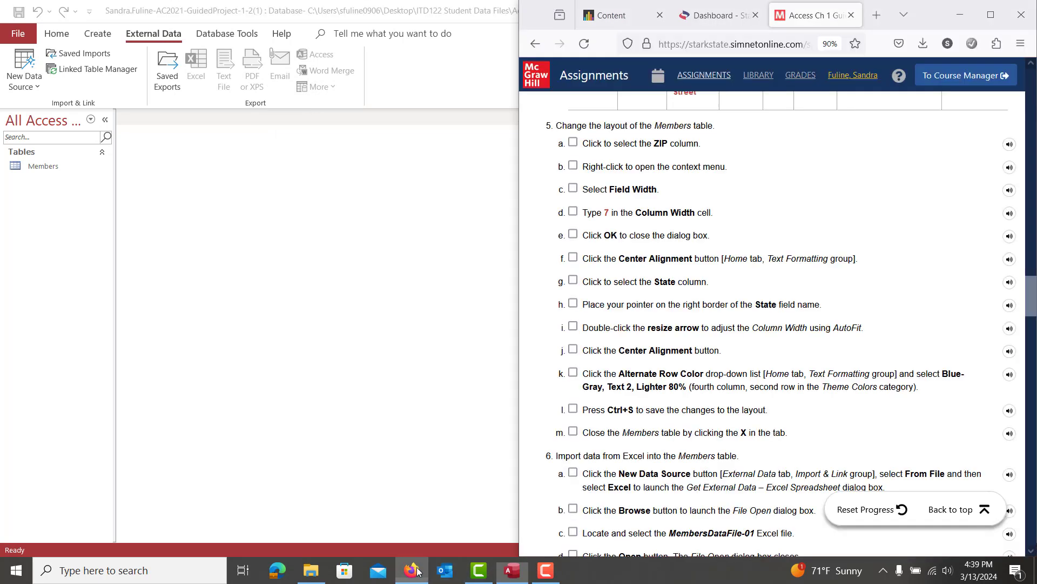
{"action": "scroll", "coordinate": [659, 500], "scroll_direction": "down", "scroll_amount": 5}
{"action": "scroll", "coordinate": [659, 497], "scroll_direction": "down", "scroll_amount": 8}
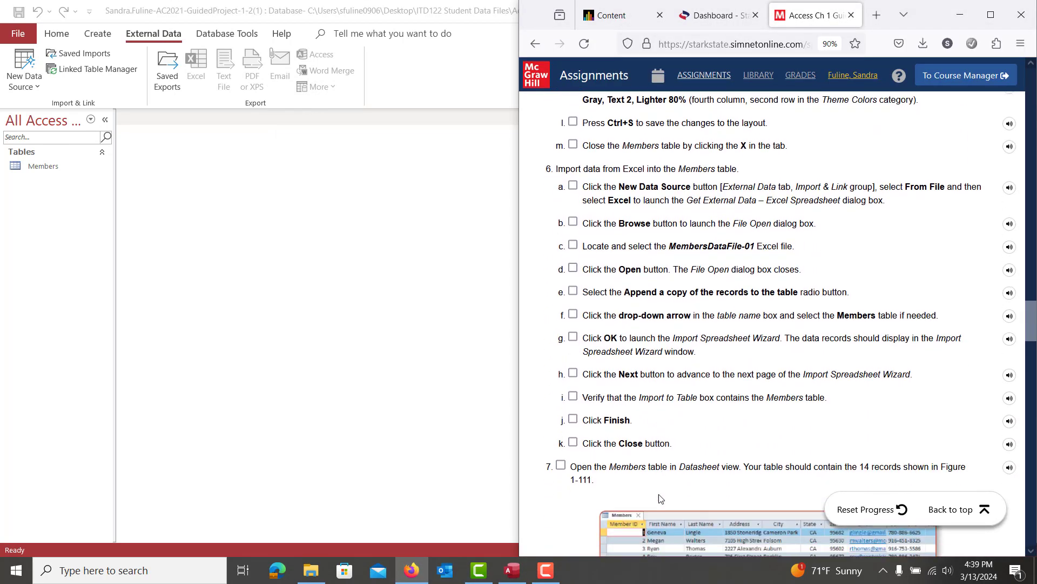
{"action": "scroll", "coordinate": [659, 497], "scroll_direction": "down", "scroll_amount": 3}
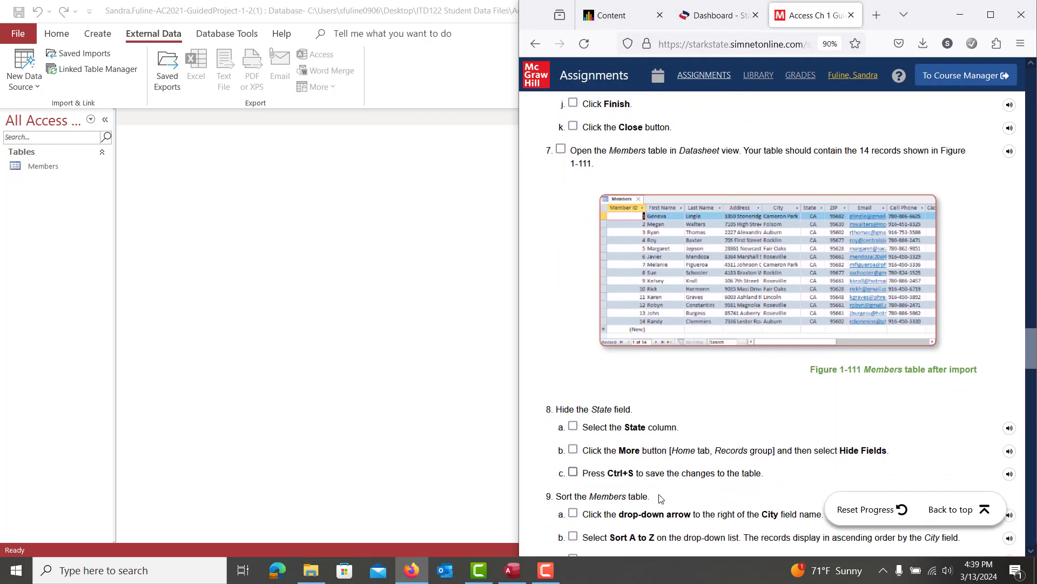
{"action": "scroll", "coordinate": [660, 499], "scroll_direction": "up", "scroll_amount": 1}
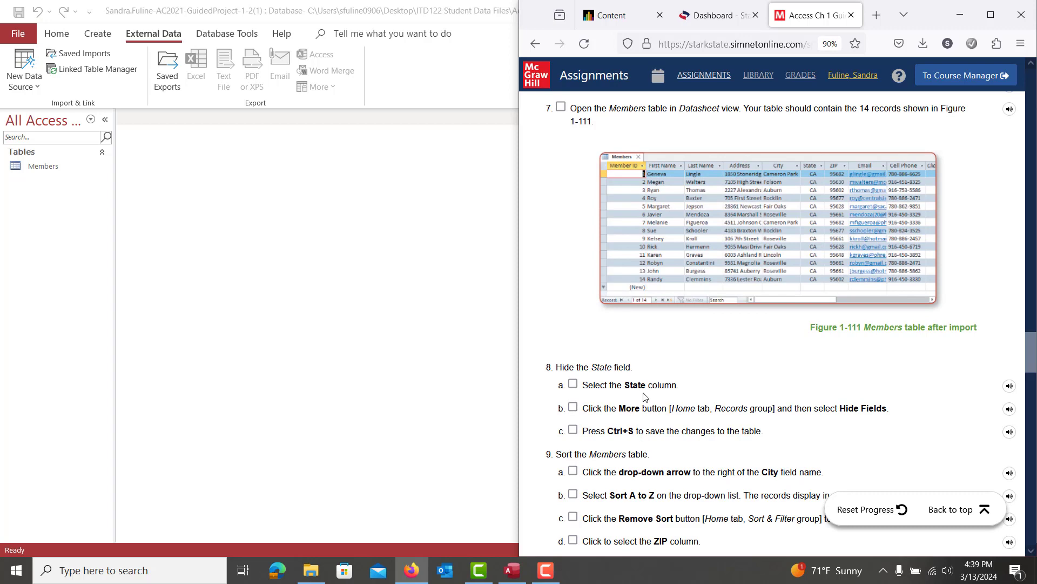
- Open the Members table in Datasheet view in Access and hide its State field
{"action": "double_click", "coordinate": [30, 168]}
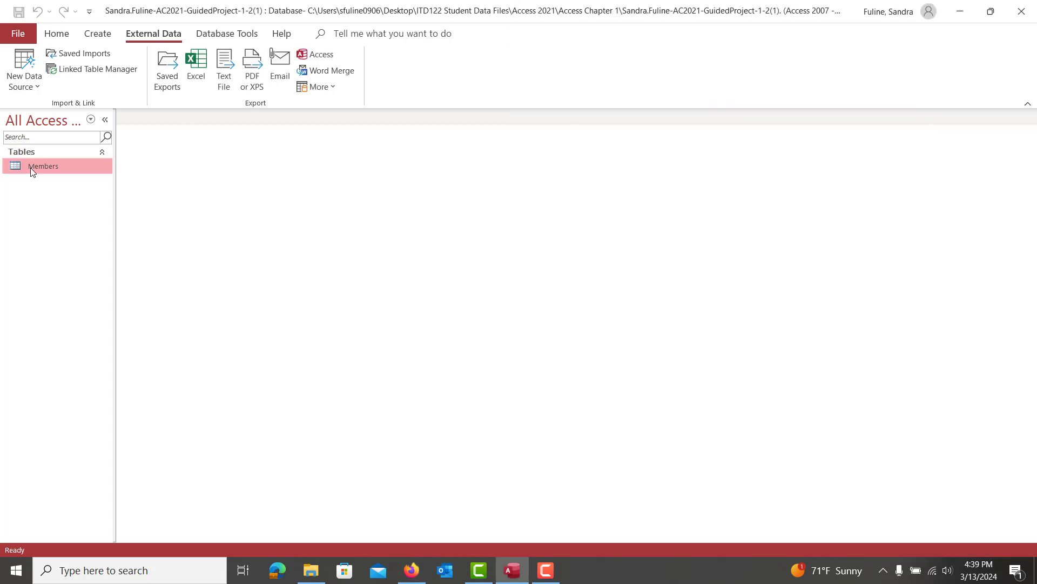
{"action": "left_click", "coordinate": [491, 133]}
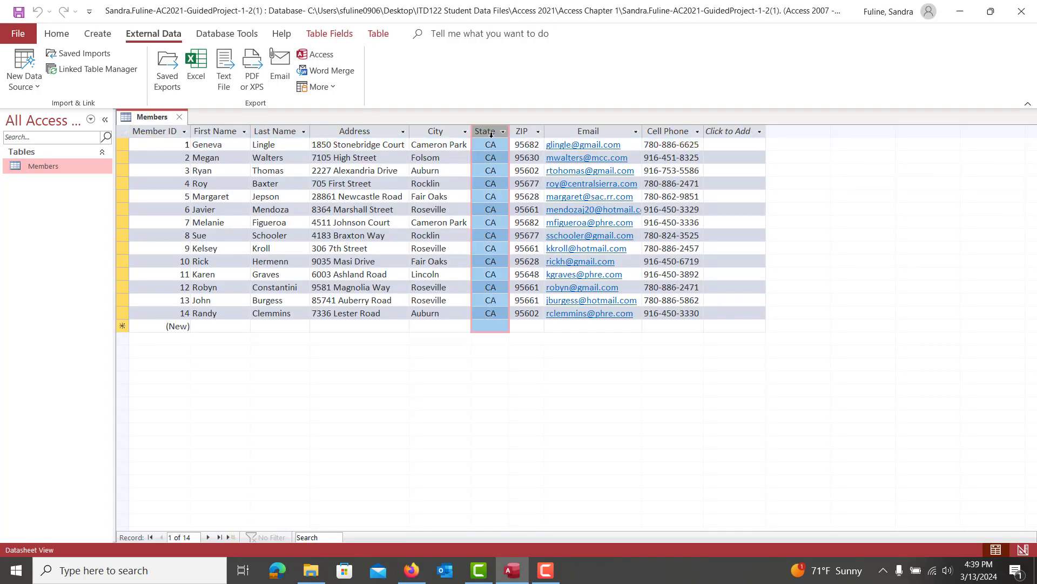
{"action": "right_click", "coordinate": [491, 134]}
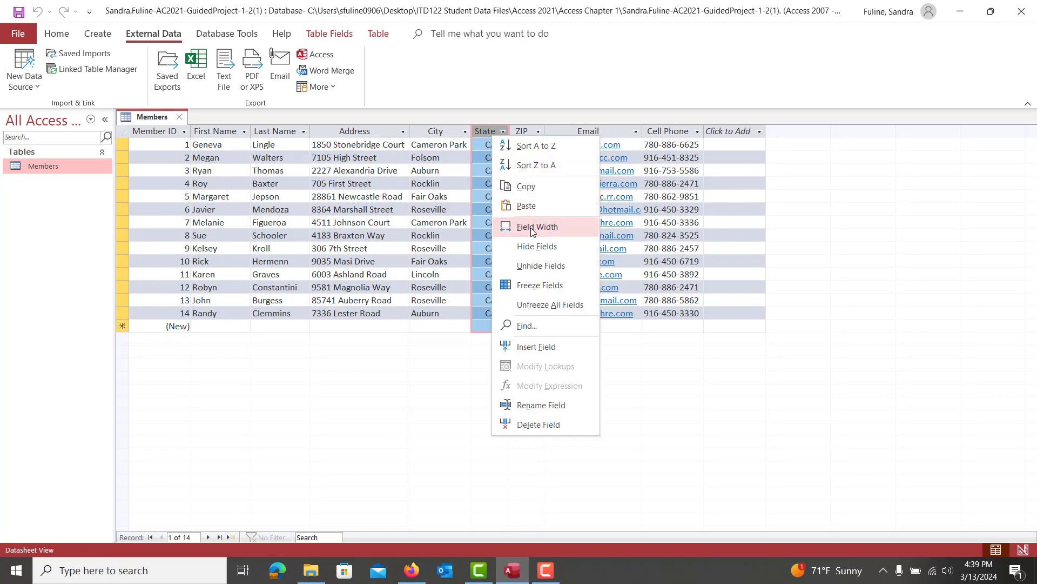
{"action": "left_click", "coordinate": [539, 248]}
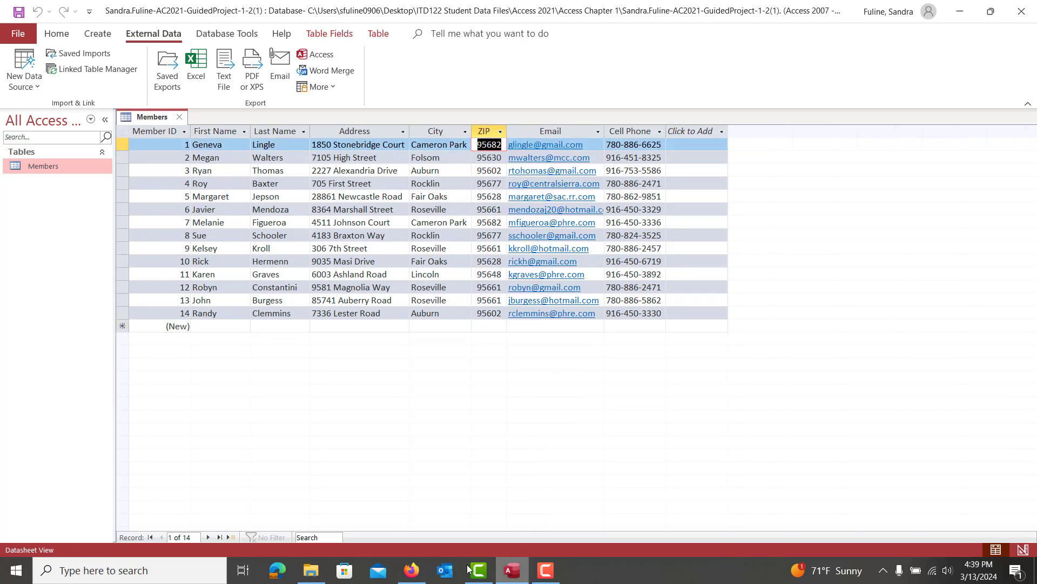
- Switch to the assignment in Firefox and review the step 9 instructions for sorting the Members table
{"action": "left_click", "coordinate": [409, 571]}
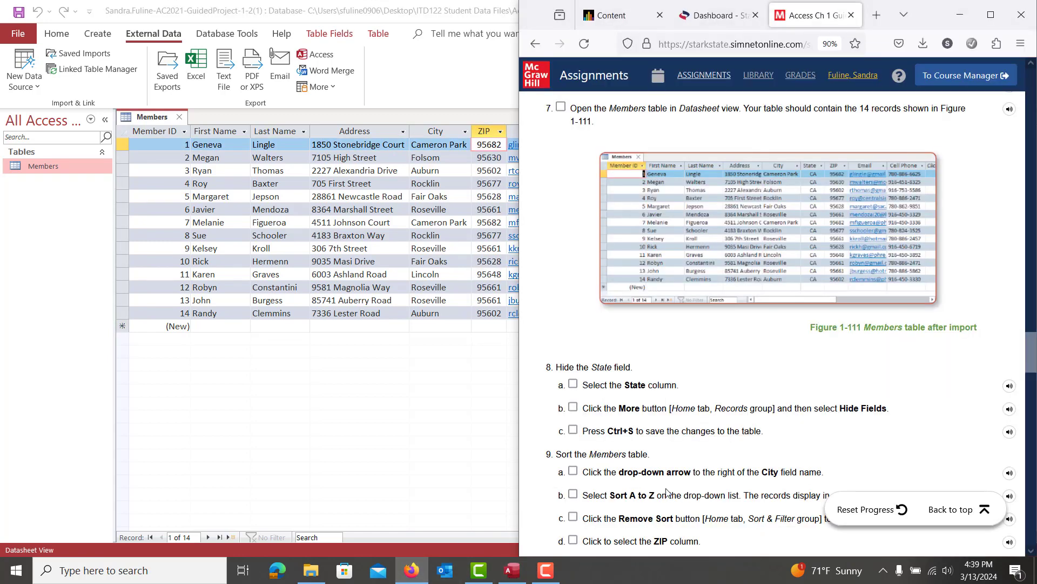
{"action": "scroll", "coordinate": [666, 491], "scroll_direction": "down", "scroll_amount": 1}
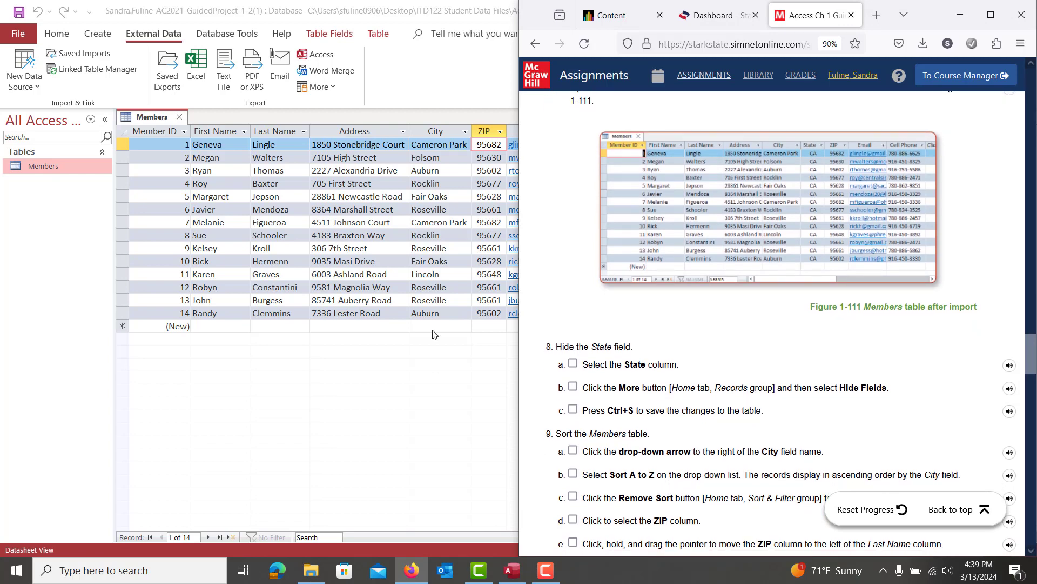
- Review the step 9 sorting instructions in Firefox, and sort the Members records in Access from A to Z by City, removing that sort
{"action": "left_click", "coordinate": [262, 275]}
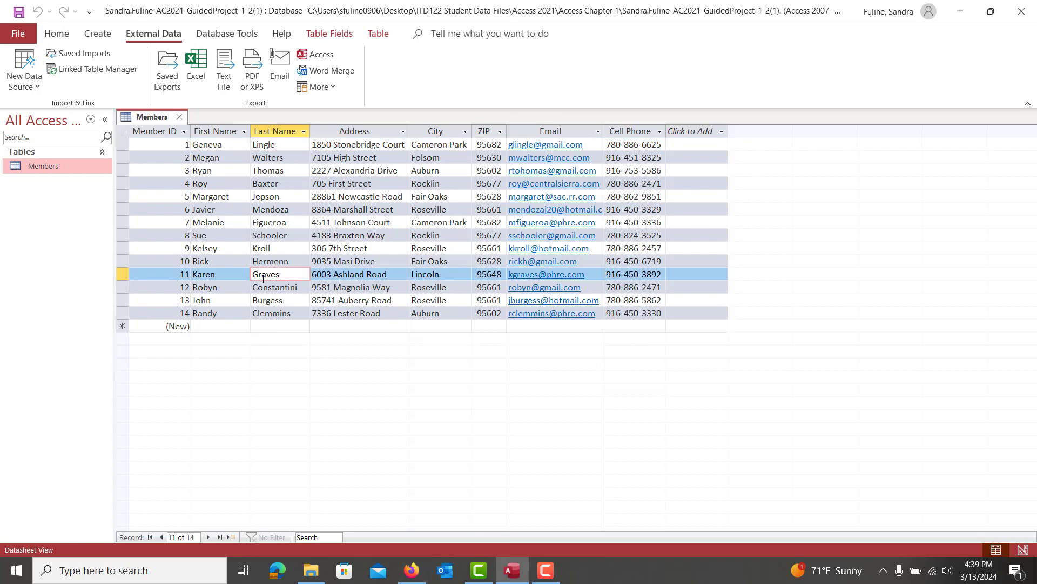
{"action": "left_click", "coordinate": [410, 570]}
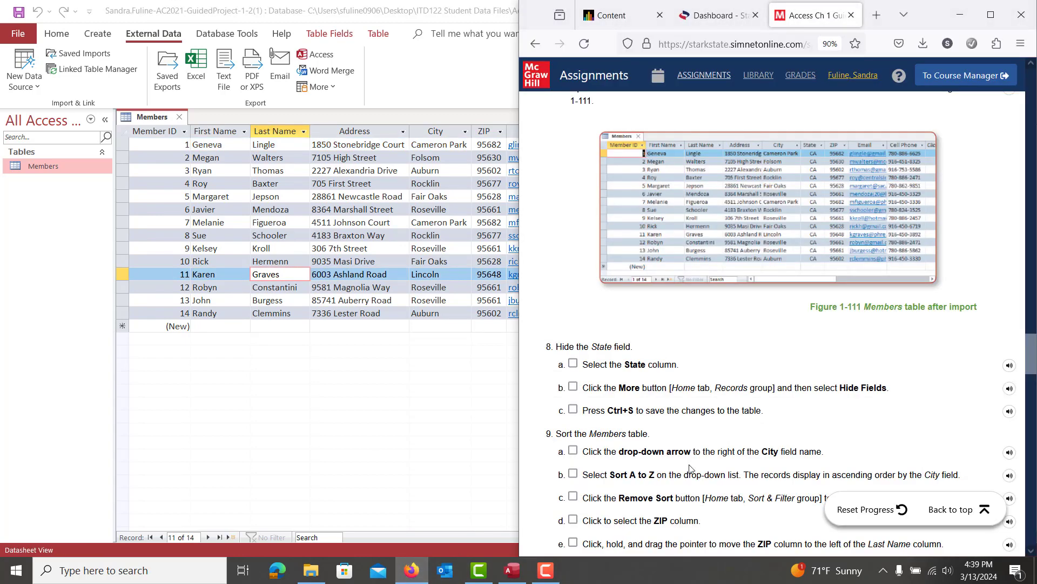
{"action": "scroll", "coordinate": [689, 468], "scroll_direction": "down", "scroll_amount": 5}
{"action": "scroll", "coordinate": [690, 468], "scroll_direction": "down", "scroll_amount": 2}
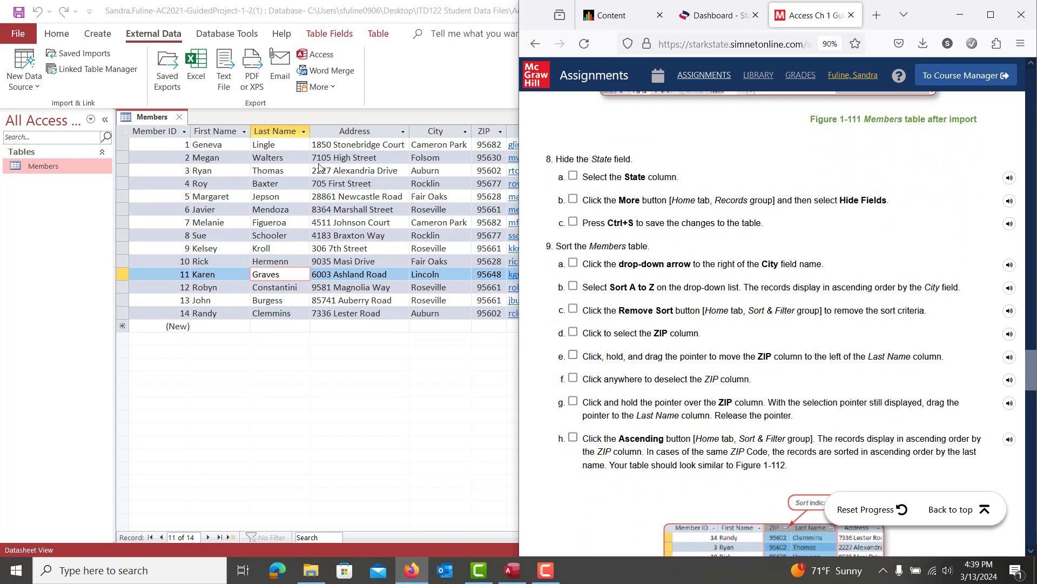
{"action": "left_click", "coordinate": [436, 131]}
{"action": "left_click", "coordinate": [466, 133]}
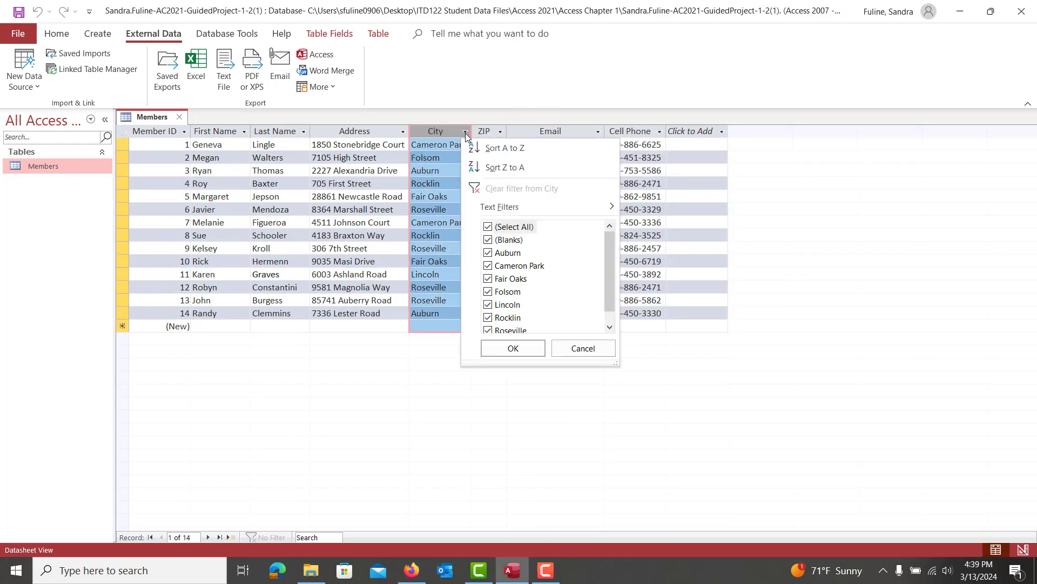
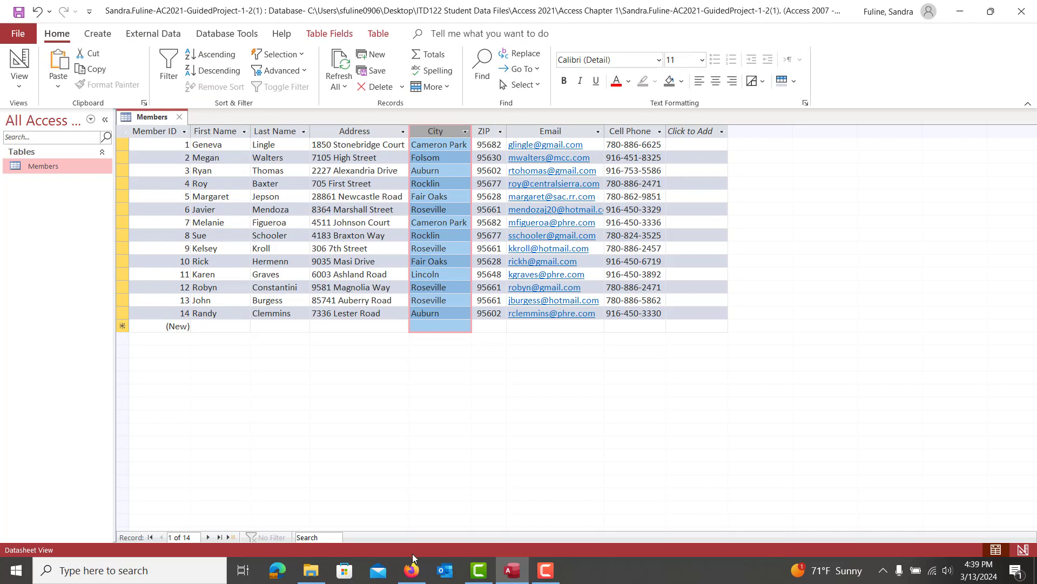
- Check the column-move instructions in Firefox, and move the ZIP column in Access directly before the Last Name column
{"action": "left_click", "coordinate": [412, 571]}
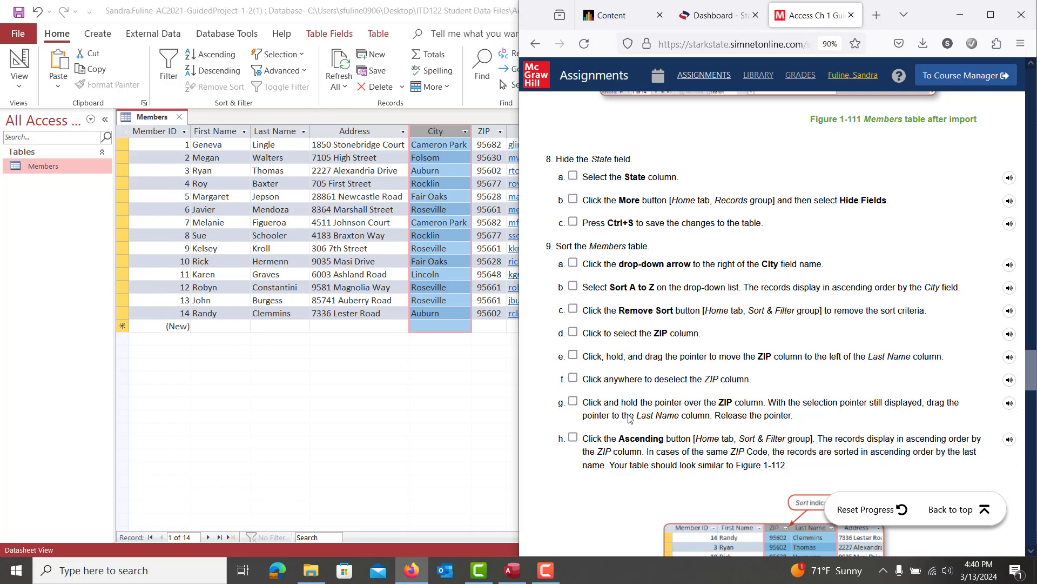
{"action": "left_click", "coordinate": [388, 131]}
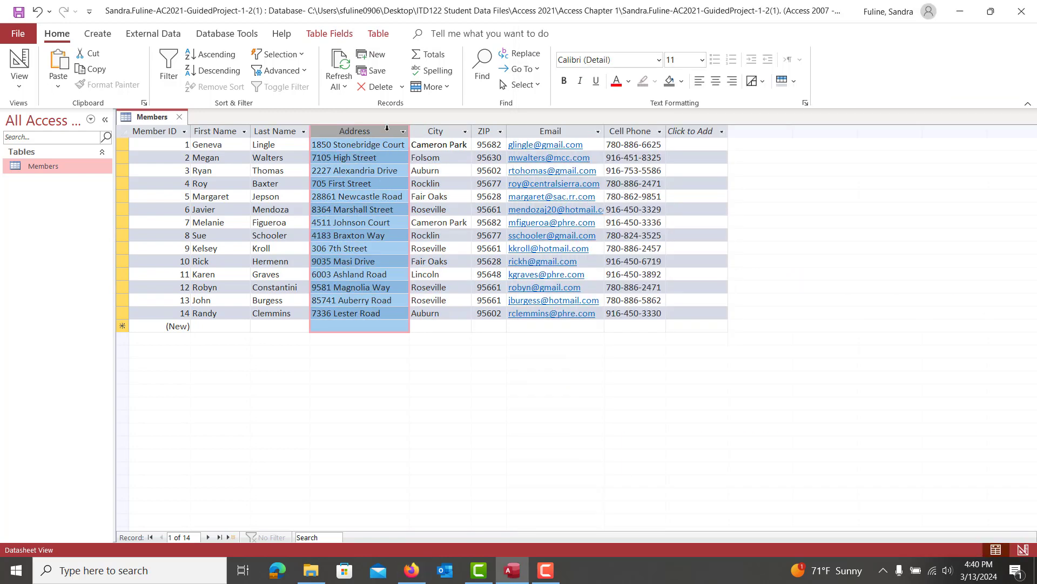
{"action": "left_click", "coordinate": [491, 132]}
{"action": "left_click_drag", "start_coordinate": [491, 132], "coordinate": [288, 122]}
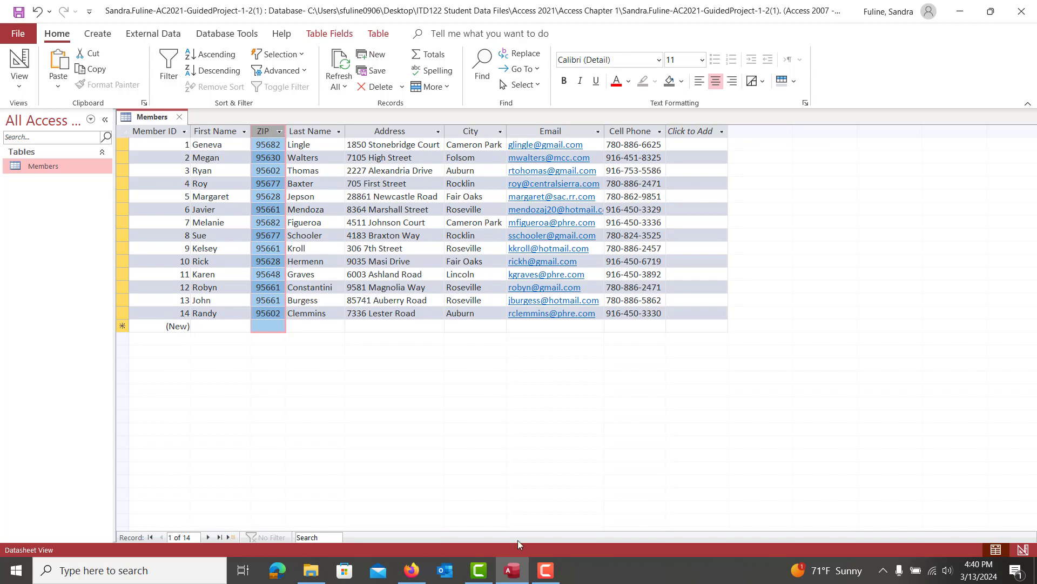
- Review the rest of step 9 in Firefox, and sort the Members records in Access in ascending order by ZIP and Last Name together
{"action": "left_click", "coordinate": [409, 576]}
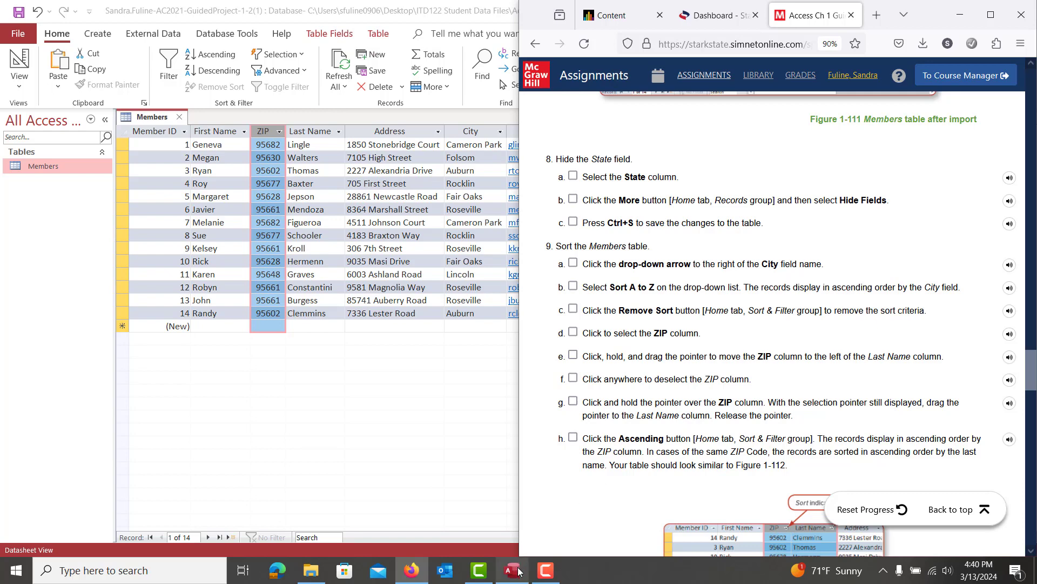
{"action": "mouse_move", "coordinate": [518, 571]}
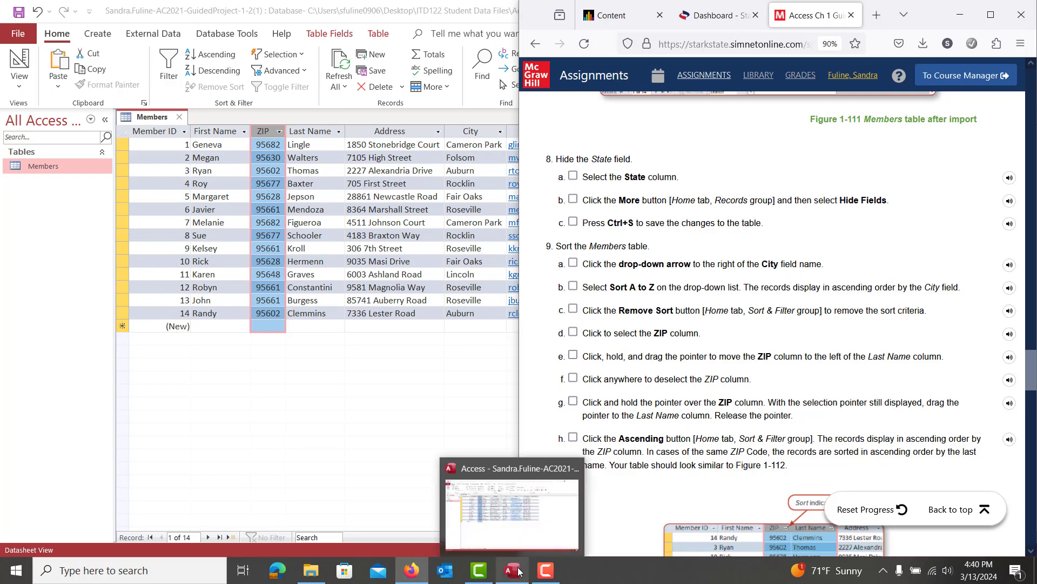
{"action": "left_click", "coordinate": [546, 570]}
{"action": "left_click", "coordinate": [984, 519]}
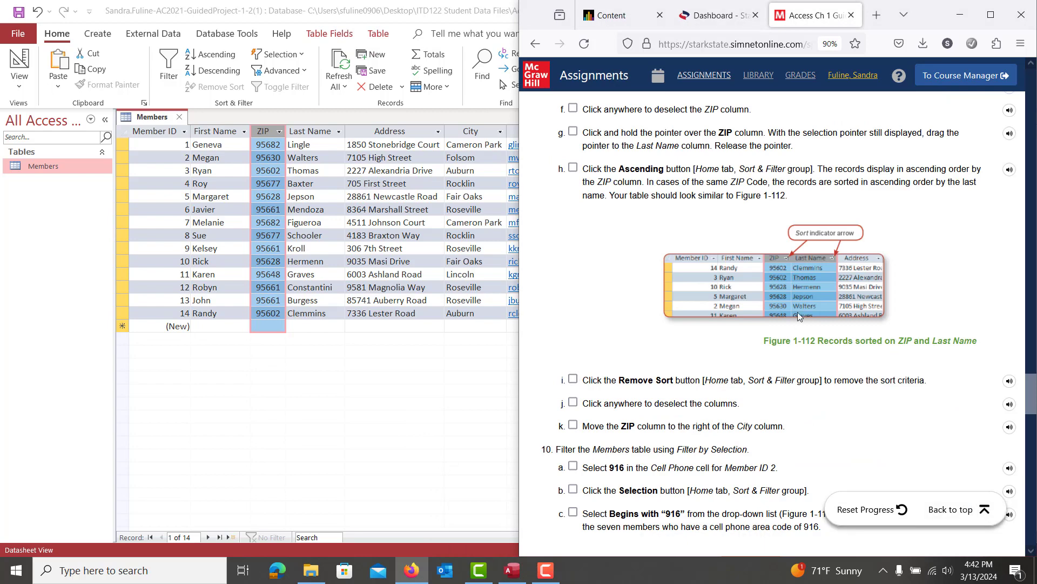
{"action": "left_click", "coordinate": [260, 125]}
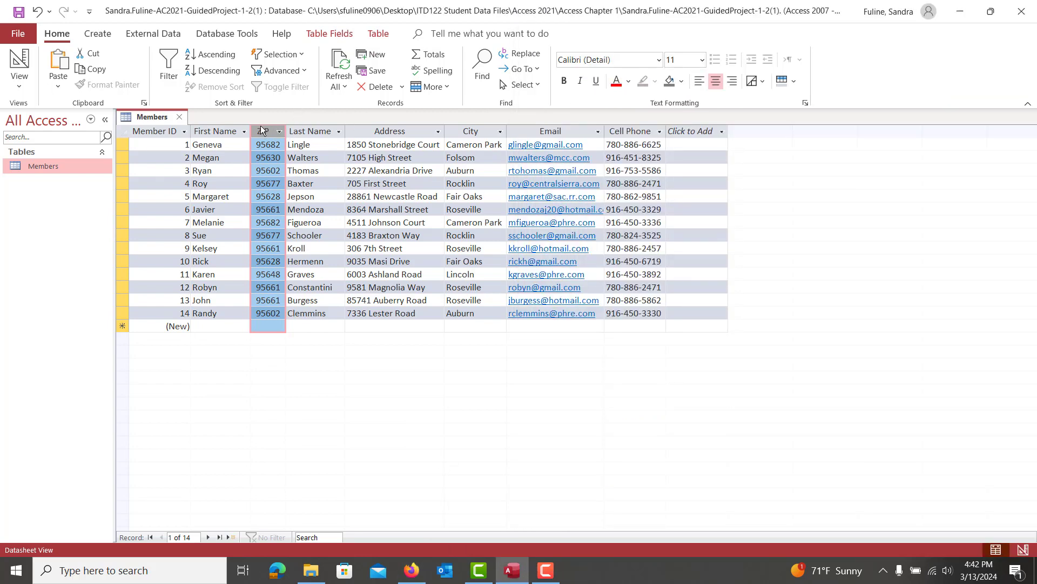
{"action": "left_click_drag", "start_coordinate": [260, 125], "coordinate": [251, 129]}
{"action": "left_click", "coordinate": [216, 170]}
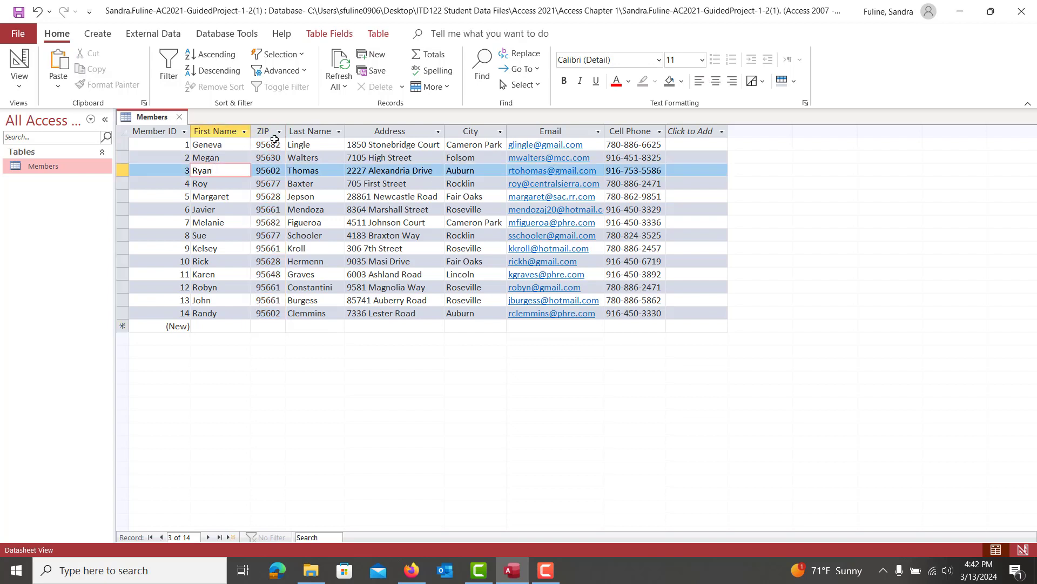
{"action": "left_click_drag", "start_coordinate": [268, 130], "coordinate": [312, 130]}
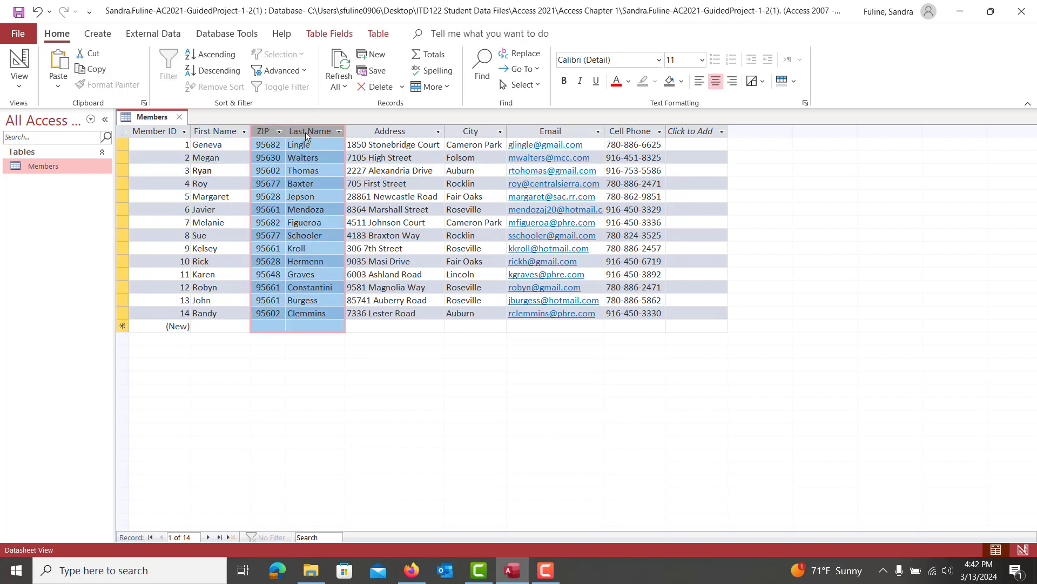
{"action": "left_click", "coordinate": [226, 58]}
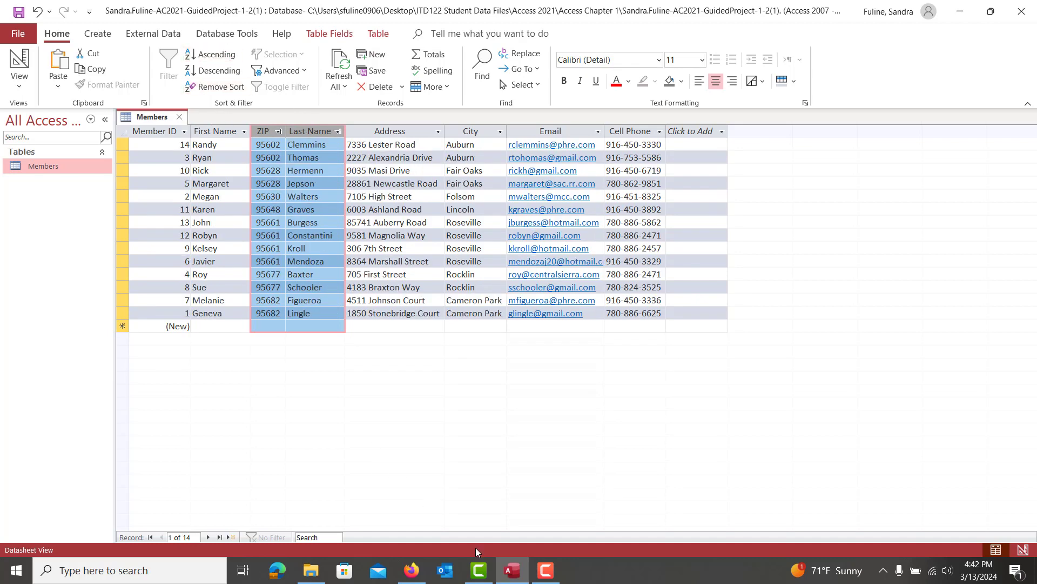
- Check the last step 9 instructions in Firefox, remove the sort in Access, and move the ZIP column back to directly after City
{"action": "mouse_move", "coordinate": [419, 573]}
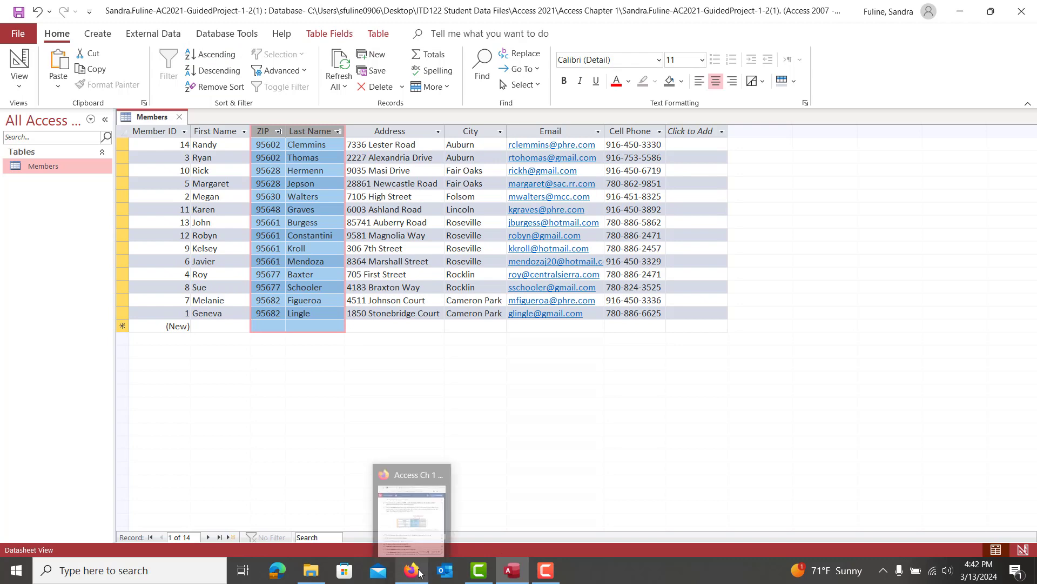
{"action": "left_click", "coordinate": [412, 570]}
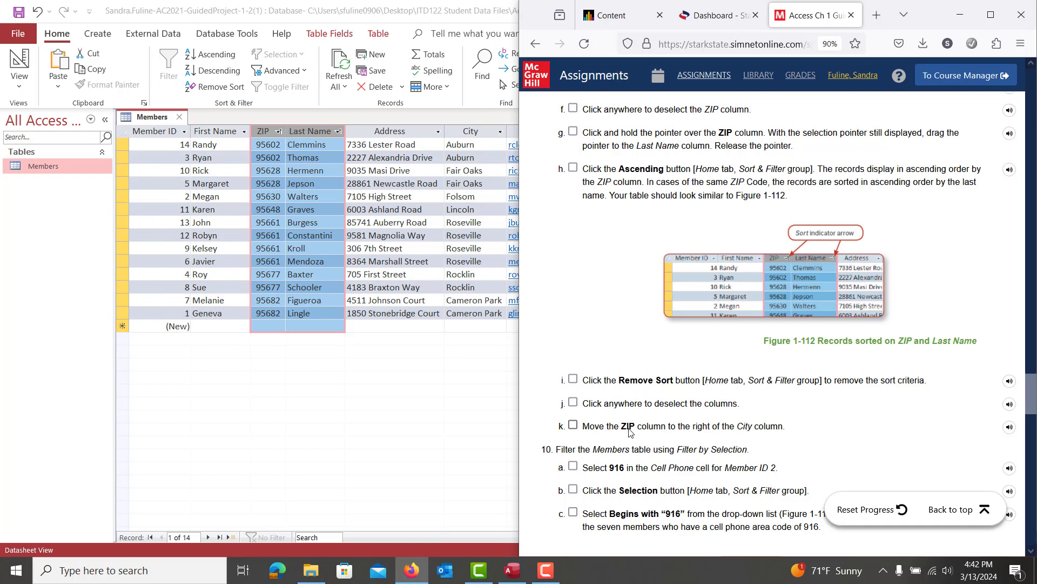
{"action": "left_click", "coordinate": [209, 93]}
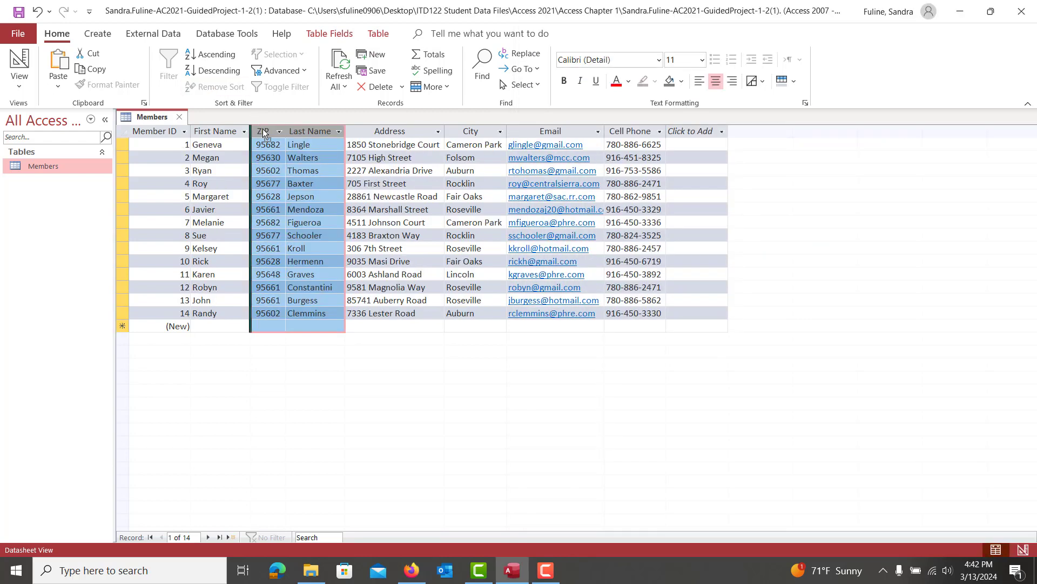
{"action": "left_click_drag", "start_coordinate": [262, 129], "coordinate": [263, 129]}
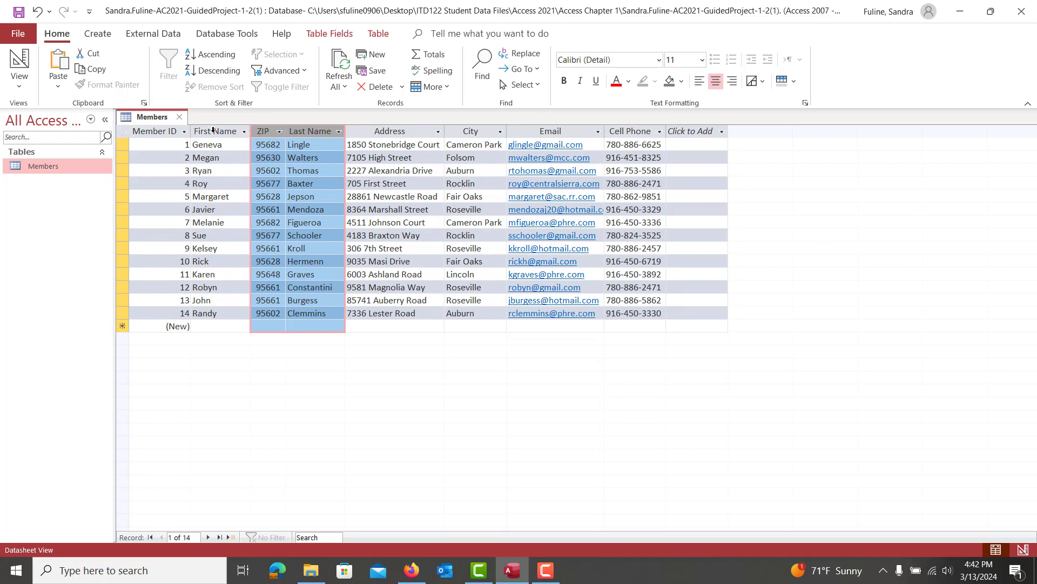
{"action": "left_click", "coordinate": [213, 131]}
{"action": "left_click", "coordinate": [269, 130]}
{"action": "left_click_drag", "start_coordinate": [271, 128], "coordinate": [511, 154]}
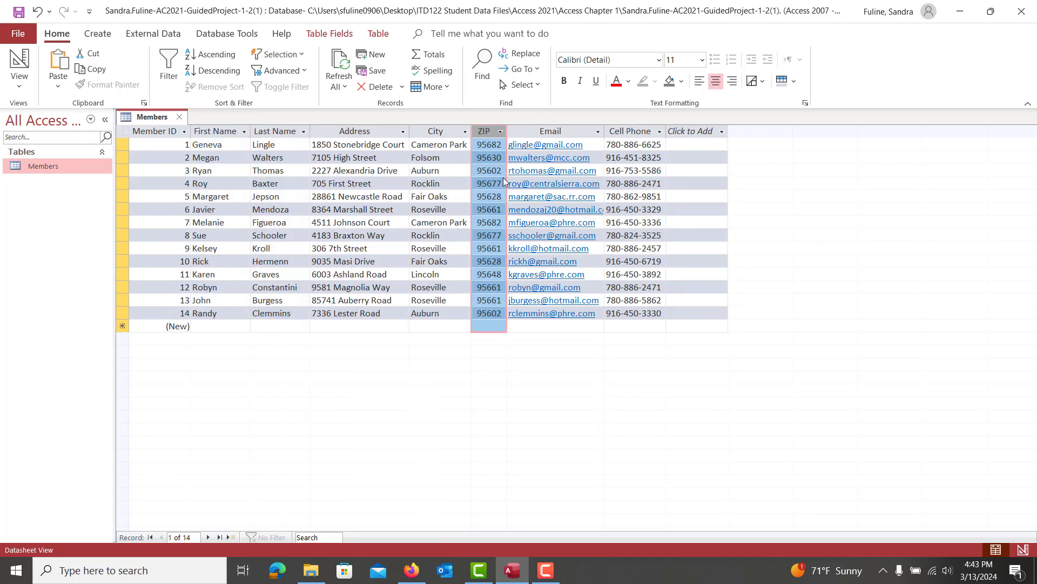
- Review step 10 in Firefox, and filter the Members table in Access by the 916 selected in Member ID 2's Cell Phone, using Contains "916"
{"action": "left_click", "coordinate": [412, 570]}
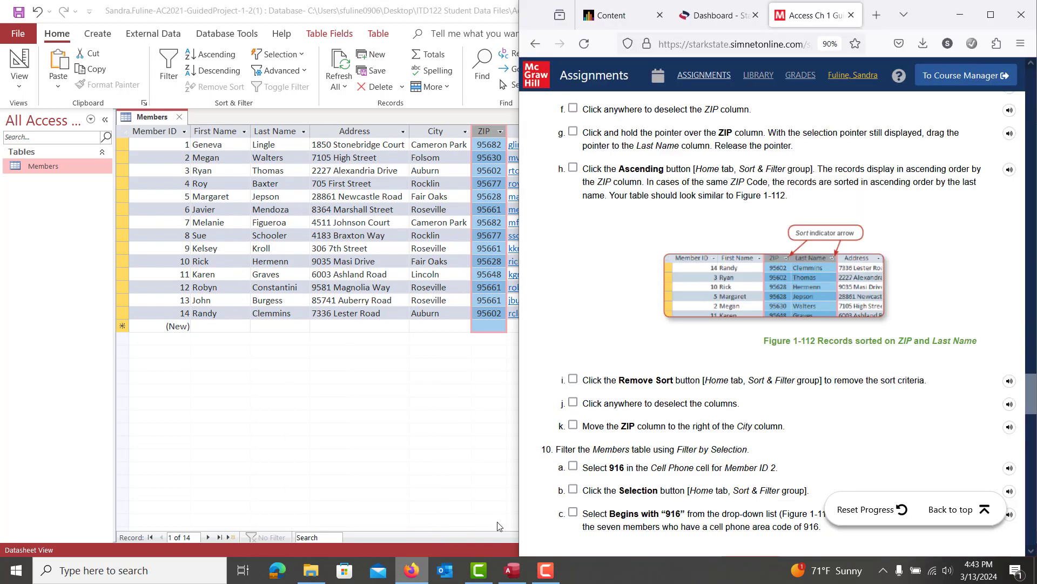
{"action": "scroll", "coordinate": [757, 457], "scroll_direction": "down", "scroll_amount": 1}
{"action": "scroll", "coordinate": [758, 456], "scroll_direction": "down", "scroll_amount": 4}
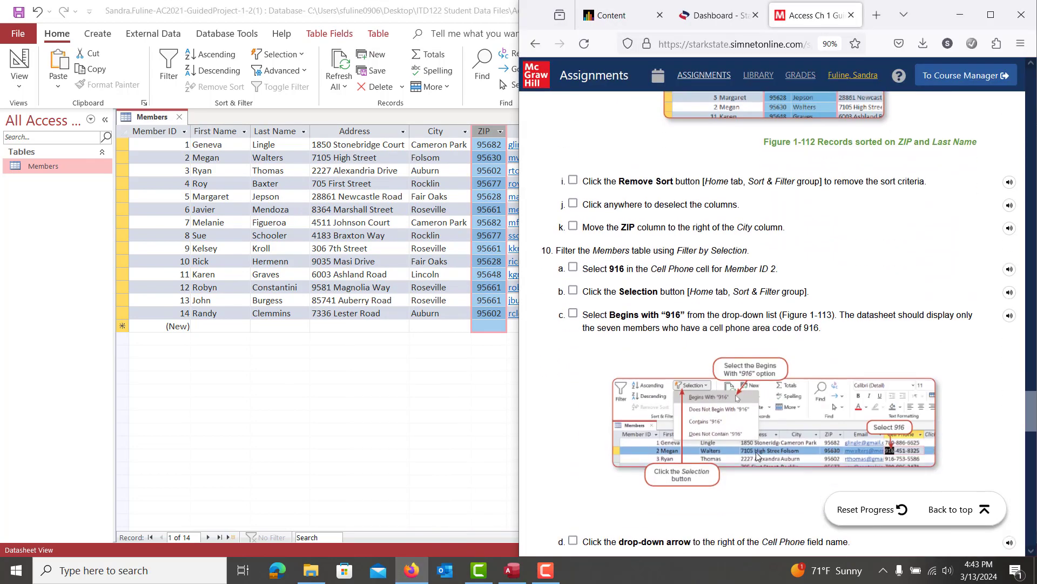
{"action": "scroll", "coordinate": [758, 457], "scroll_direction": "down", "scroll_amount": 1}
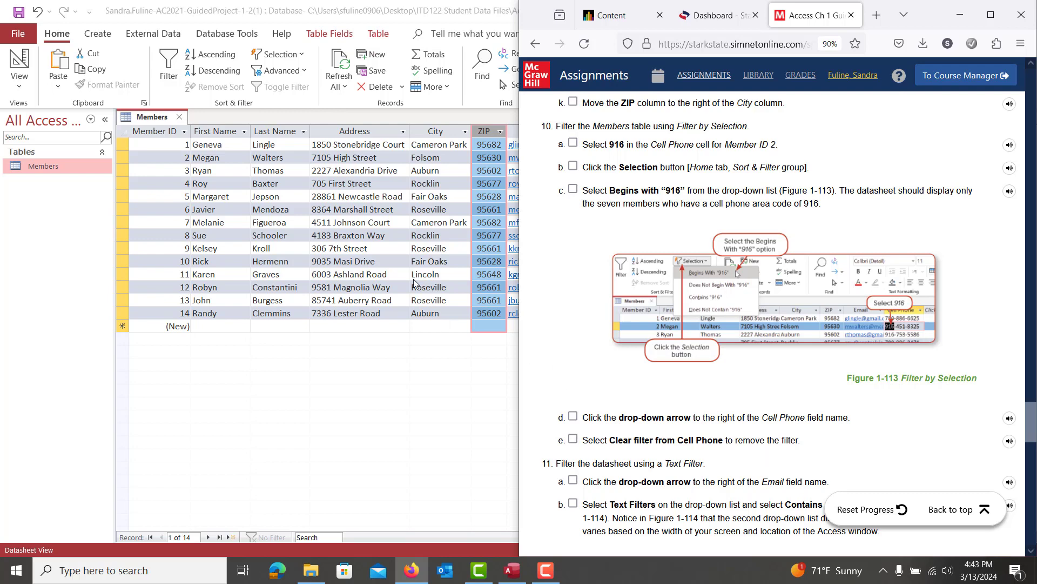
{"action": "left_click", "coordinate": [423, 533]}
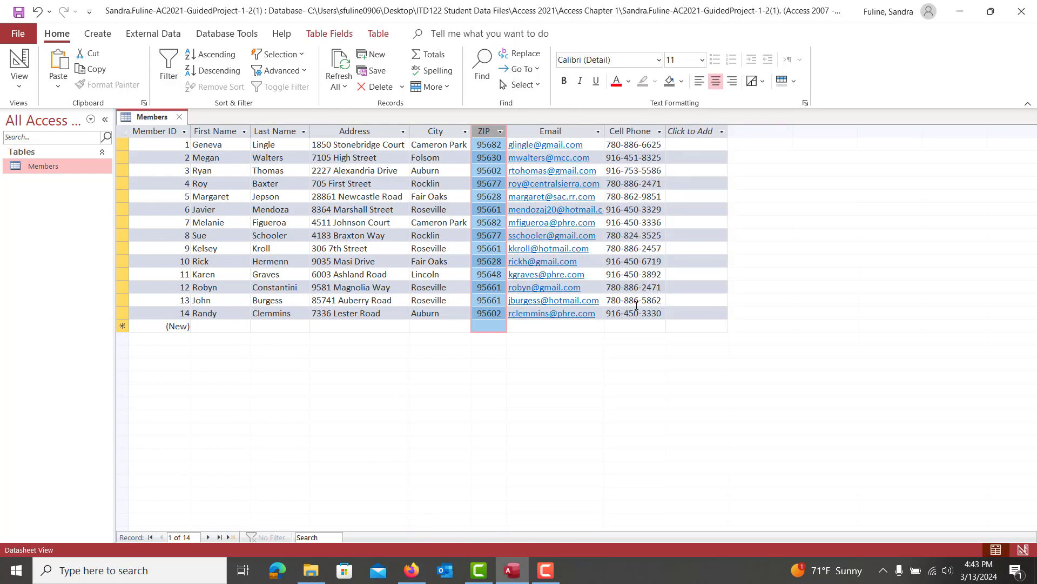
{"action": "left_click", "coordinate": [614, 156]}
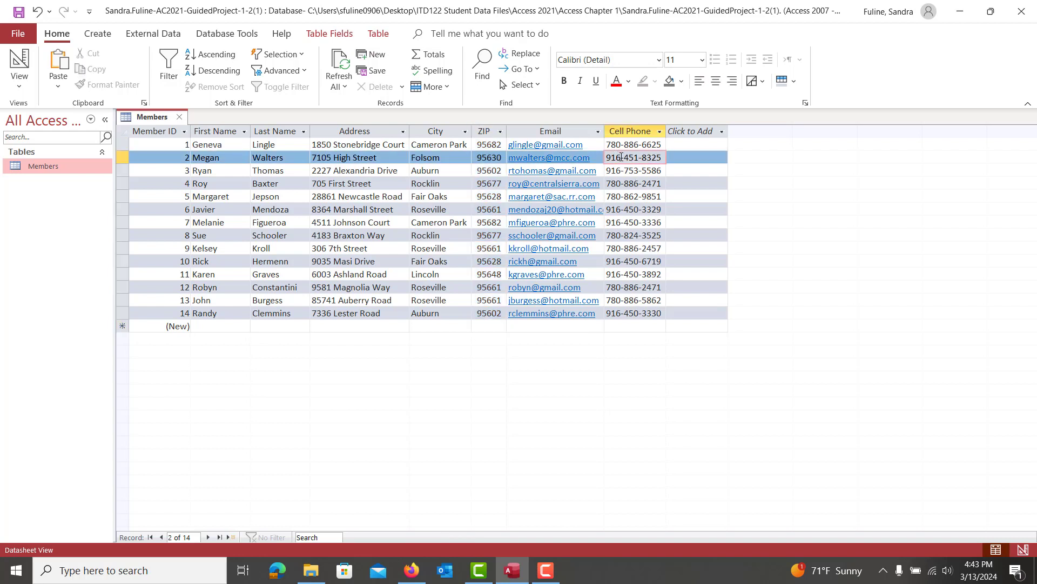
{"action": "left_click_drag", "start_coordinate": [622, 157], "coordinate": [611, 157]}
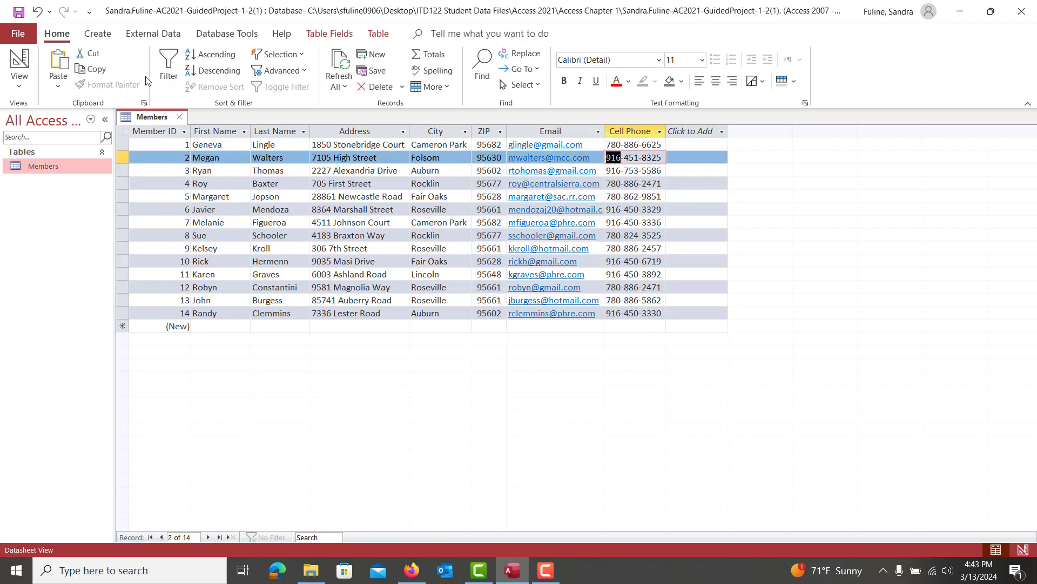
{"action": "left_click", "coordinate": [269, 54]}
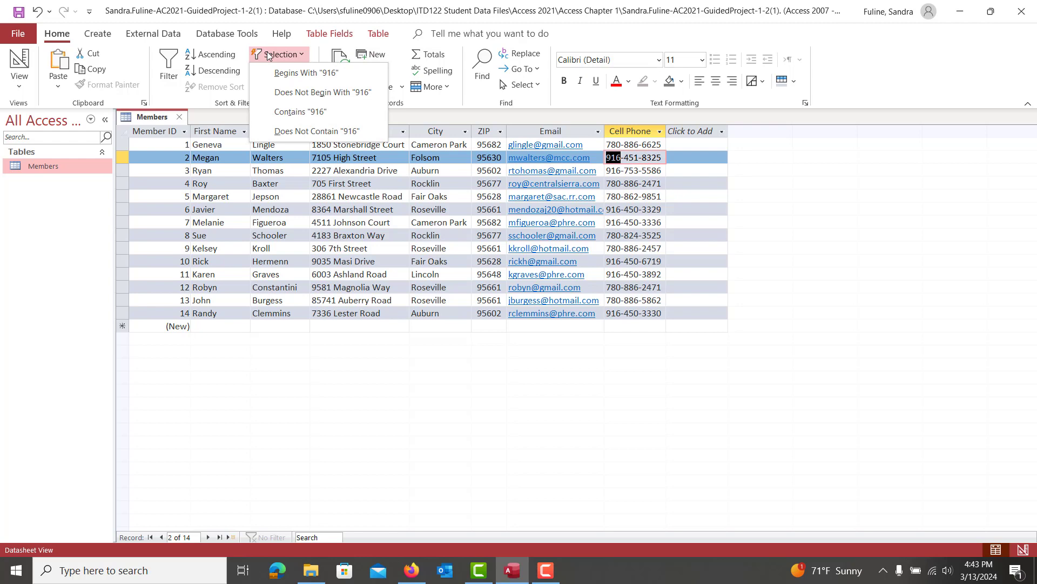
{"action": "left_click", "coordinate": [290, 113]}
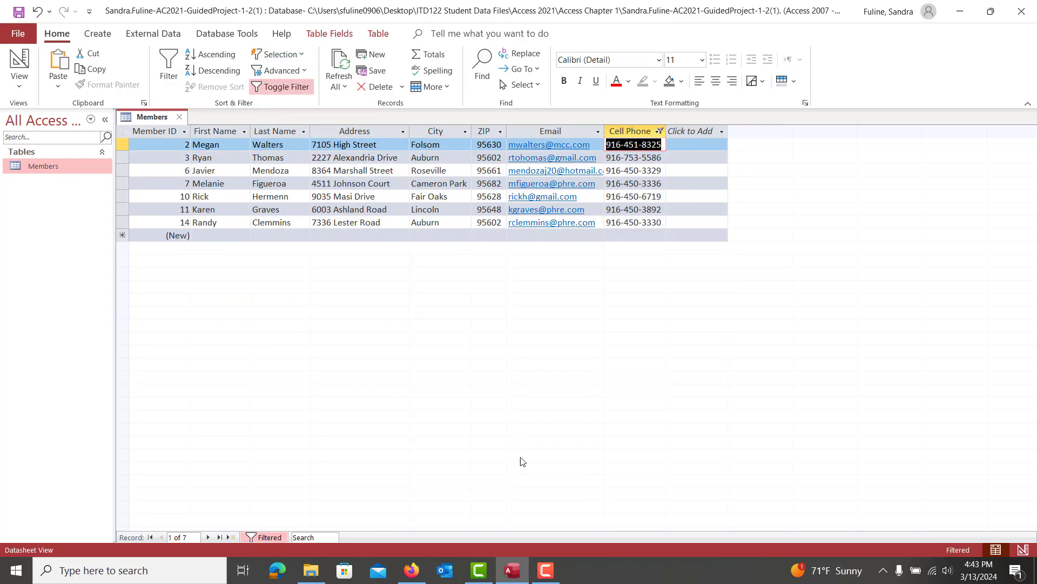
- Check the filter removal instructions in Firefox, and clear all filters from the Members table in Access
{"action": "left_click", "coordinate": [412, 569]}
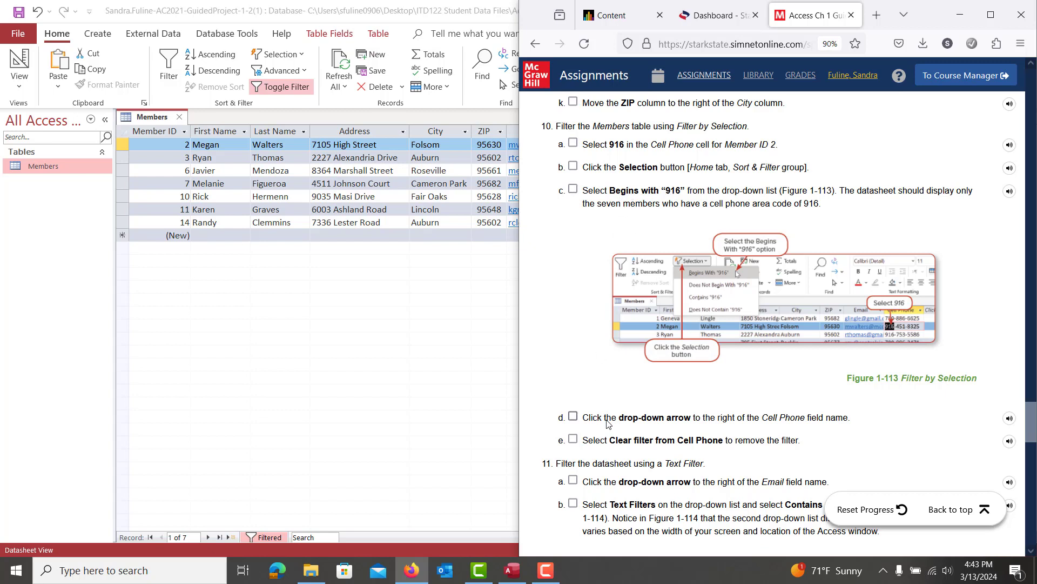
{"action": "left_click", "coordinate": [287, 72]}
{"action": "left_click", "coordinate": [286, 72]}
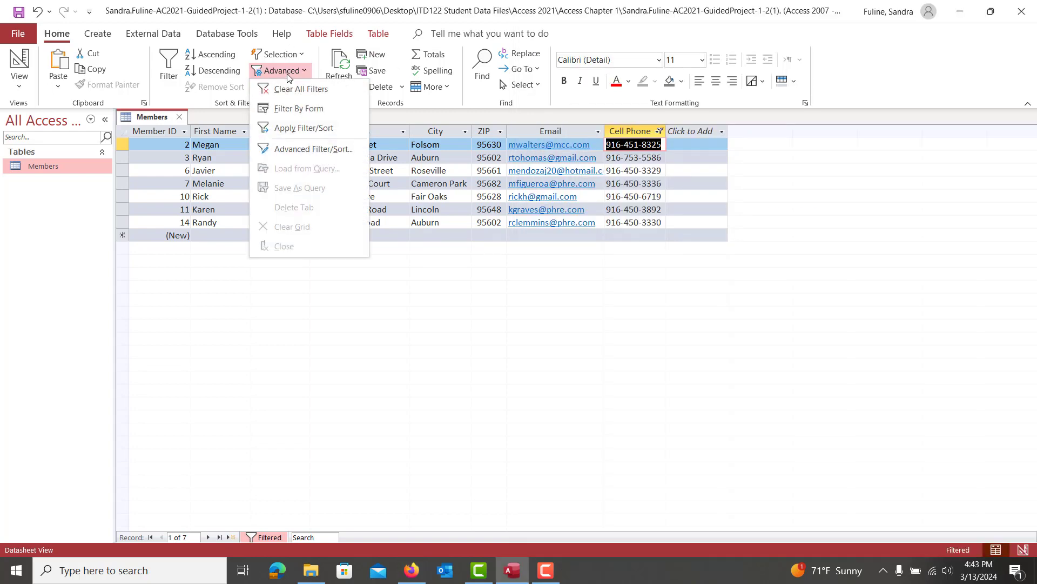
{"action": "left_click", "coordinate": [297, 89]}
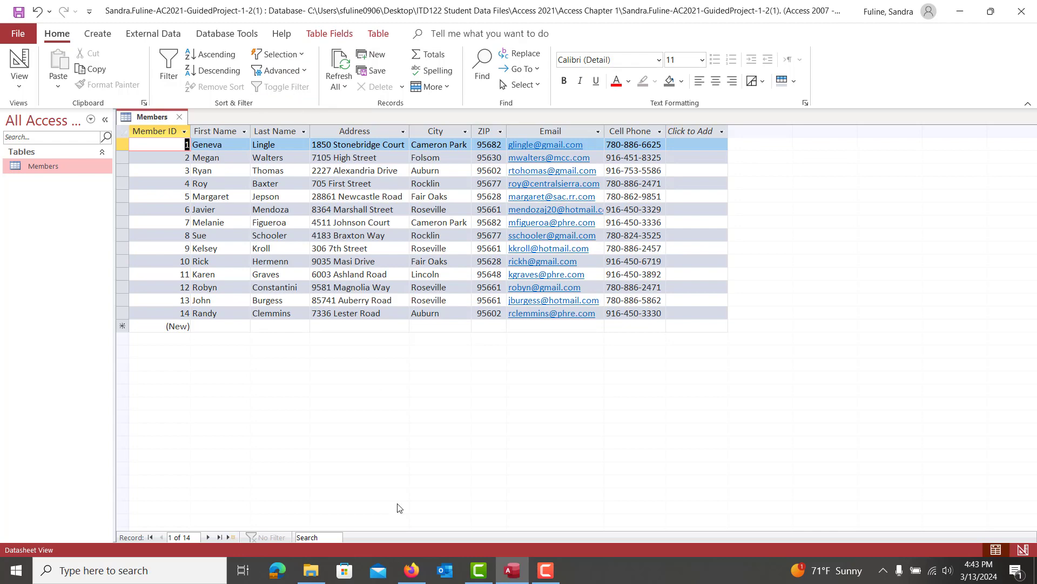
- Review the step 11 instructions in Firefox for filtering Email with a text filter, and return to the Members table in Access
{"action": "left_click", "coordinate": [412, 570]}
{"action": "scroll", "coordinate": [720, 475], "scroll_direction": "down", "scroll_amount": 5}
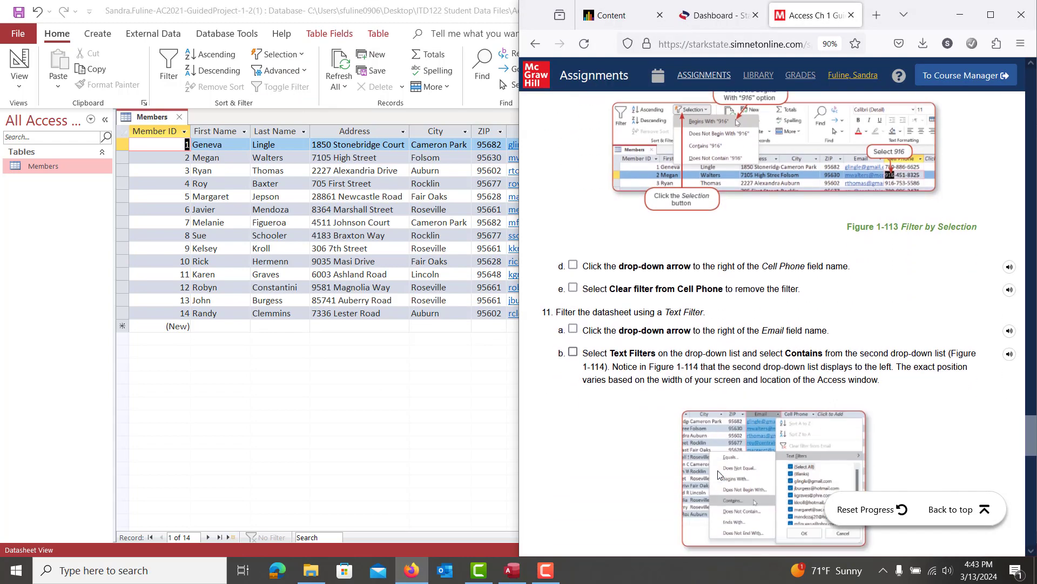
{"action": "scroll", "coordinate": [719, 475], "scroll_direction": "down", "scroll_amount": 2}
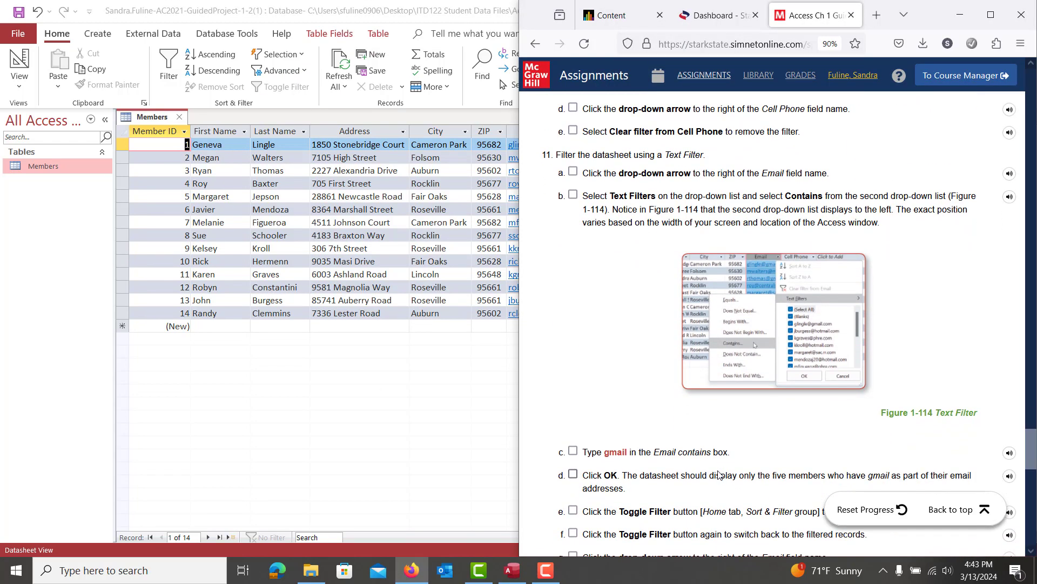
{"action": "scroll", "coordinate": [720, 475], "scroll_direction": "down", "scroll_amount": 1}
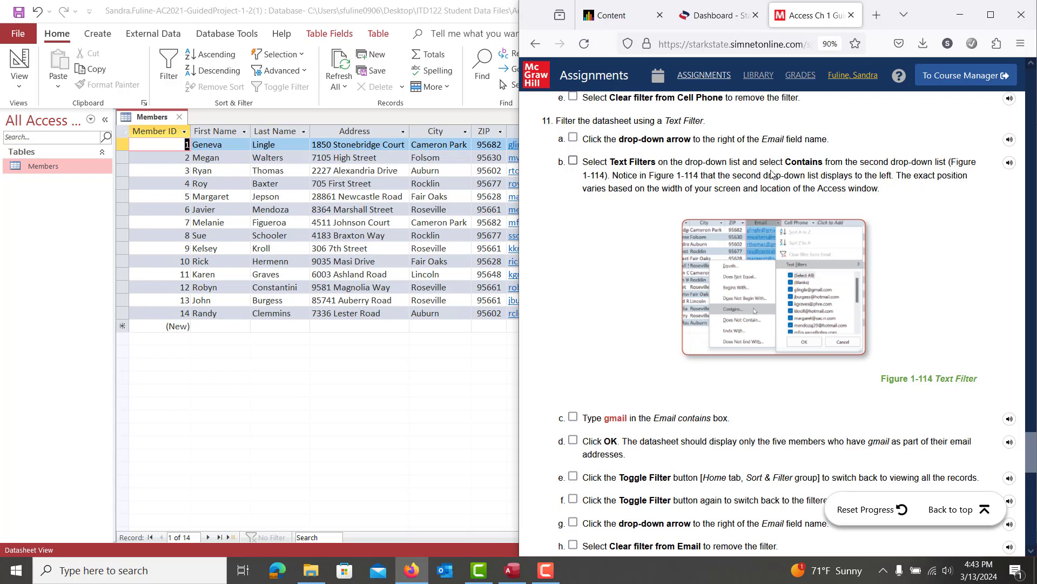
{"action": "left_click", "coordinate": [406, 198]}
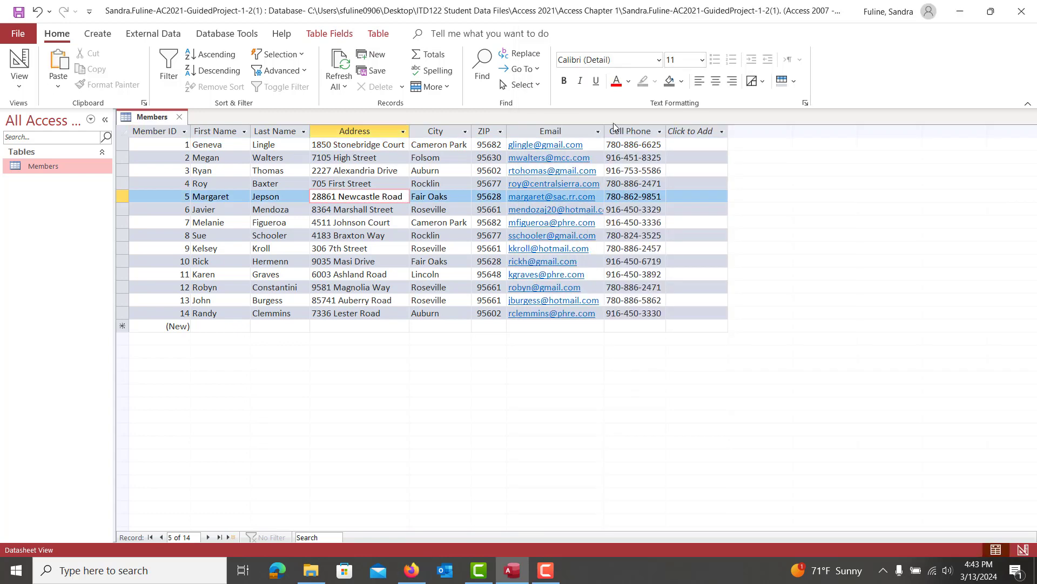
- Filter the Members table by the Email field with a Contains text filter for "gmail"
{"action": "left_click", "coordinate": [575, 132]}
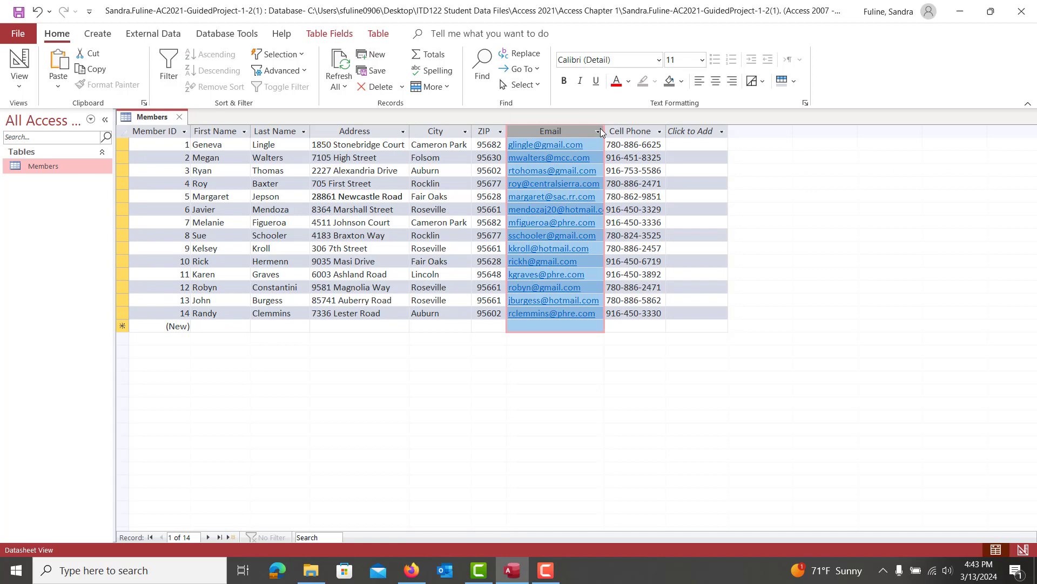
{"action": "left_click", "coordinate": [598, 132]}
{"action": "mouse_move", "coordinate": [735, 207]}
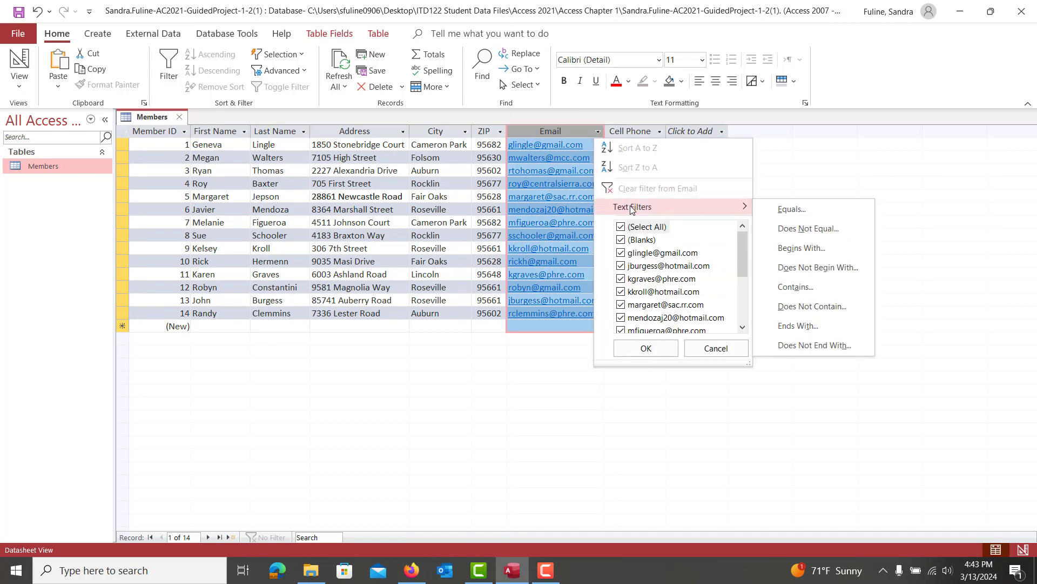
{"action": "left_click", "coordinate": [794, 287]}
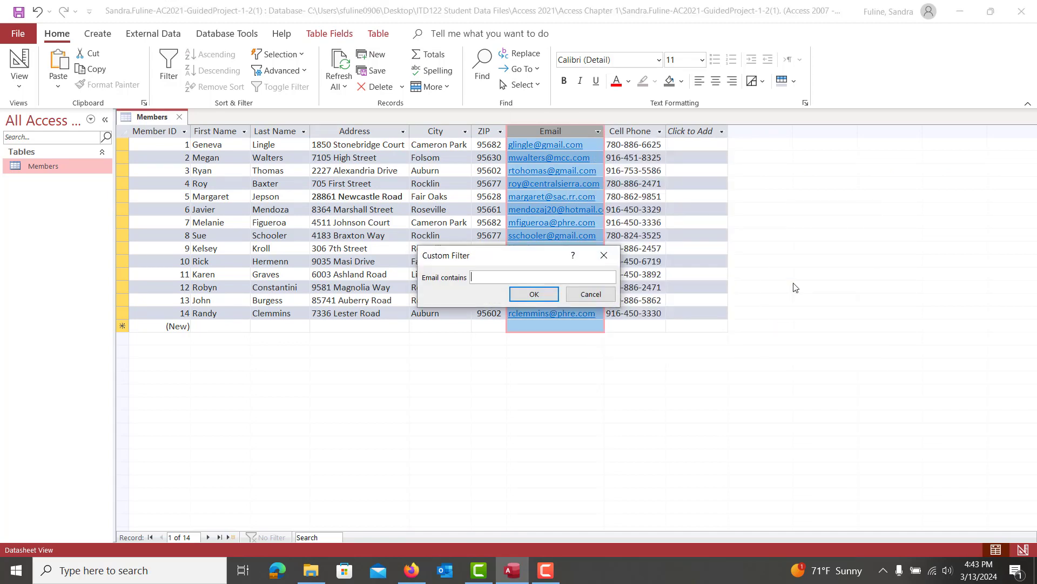
{"action": "key", "text": "Return"}
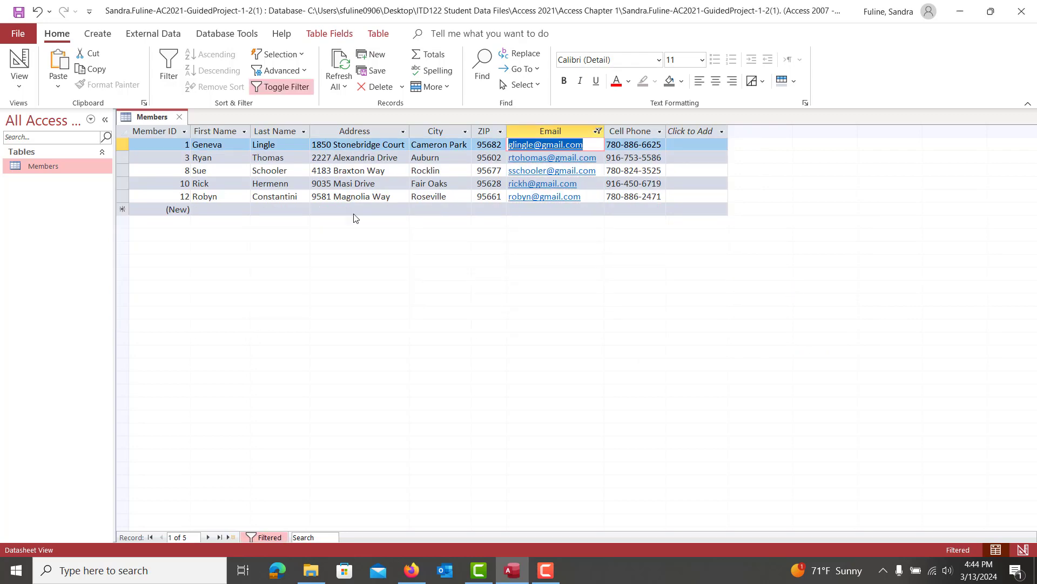
- Toggle the Email filter off and on again, and clear all filters from the Members table
{"action": "left_click", "coordinate": [273, 93]}
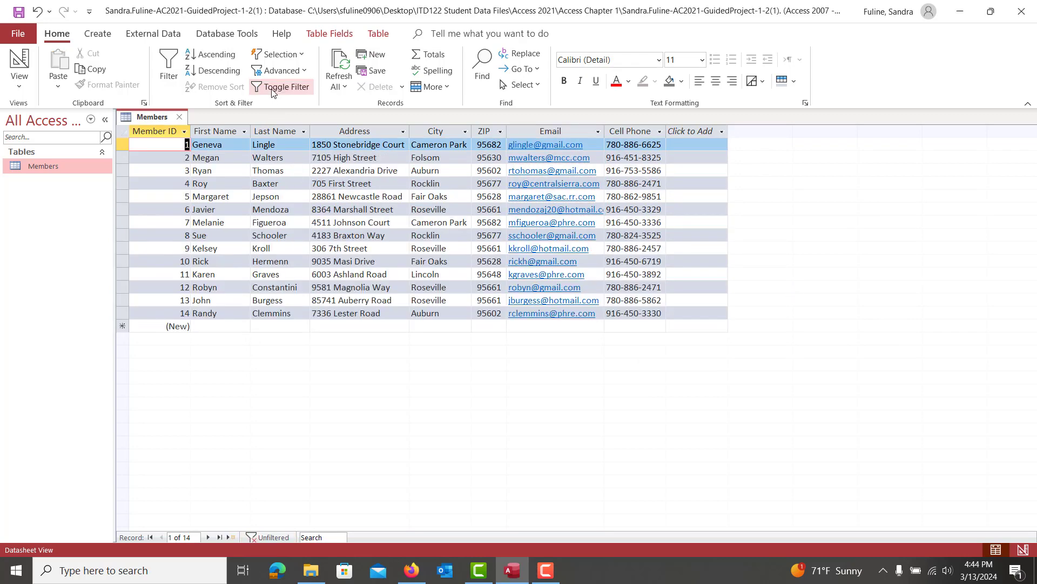
{"action": "left_click", "coordinate": [273, 91]}
{"action": "left_click", "coordinate": [288, 73]}
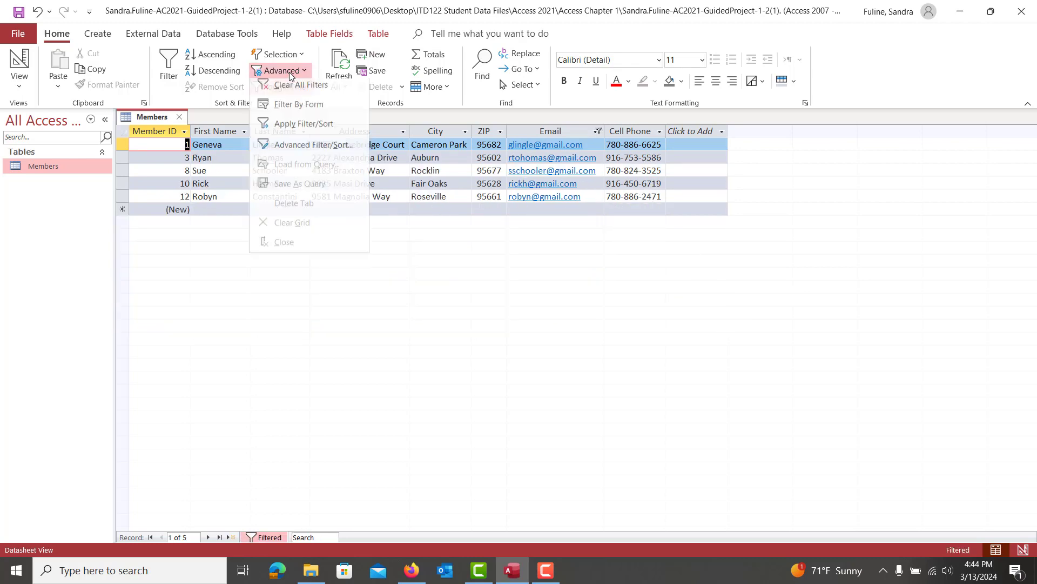
{"action": "left_click", "coordinate": [300, 84]}
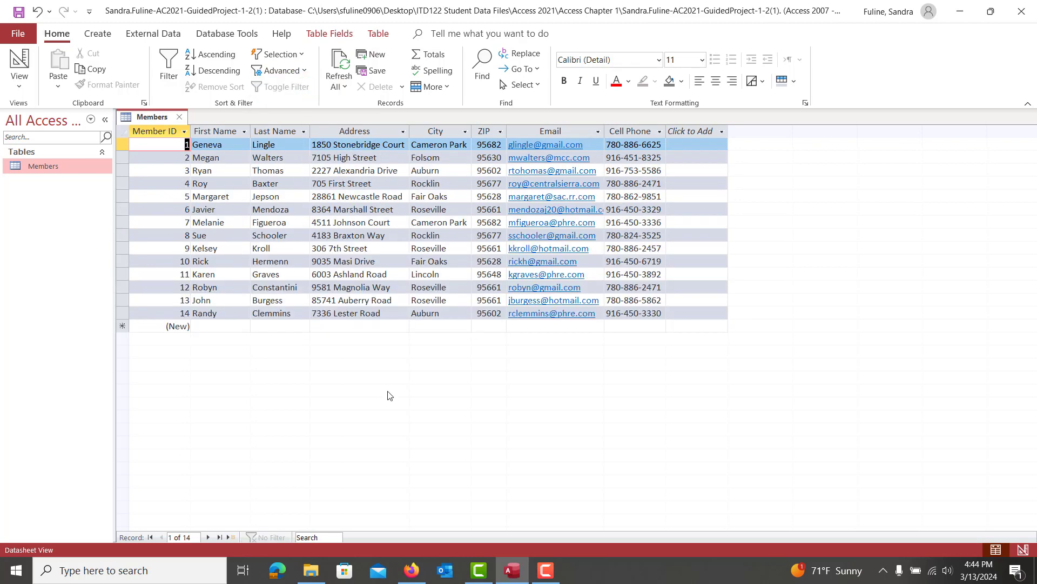
- Switch to Firefox and review steps 12 to 17 on closing the Members table, adding database properties, and submitting the project
{"action": "left_click", "coordinate": [412, 570]}
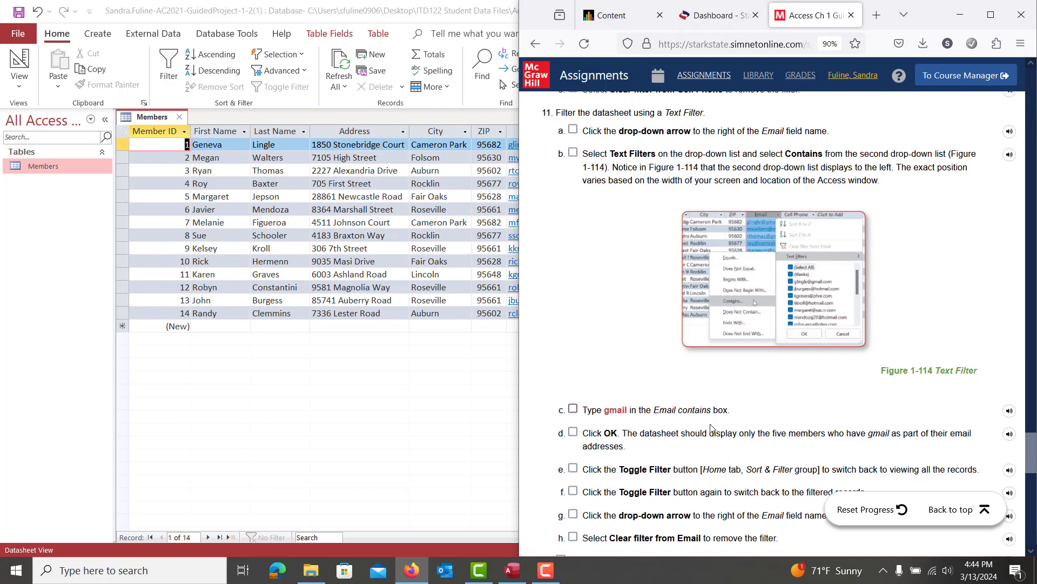
{"action": "scroll", "coordinate": [711, 427], "scroll_direction": "down", "scroll_amount": 4}
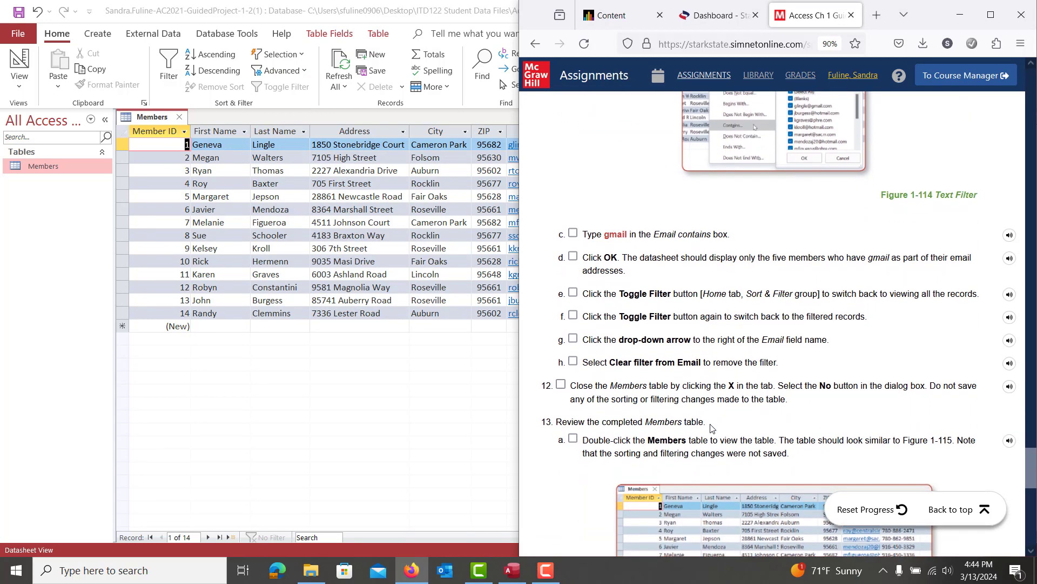
{"action": "scroll", "coordinate": [711, 427], "scroll_direction": "down", "scroll_amount": 2}
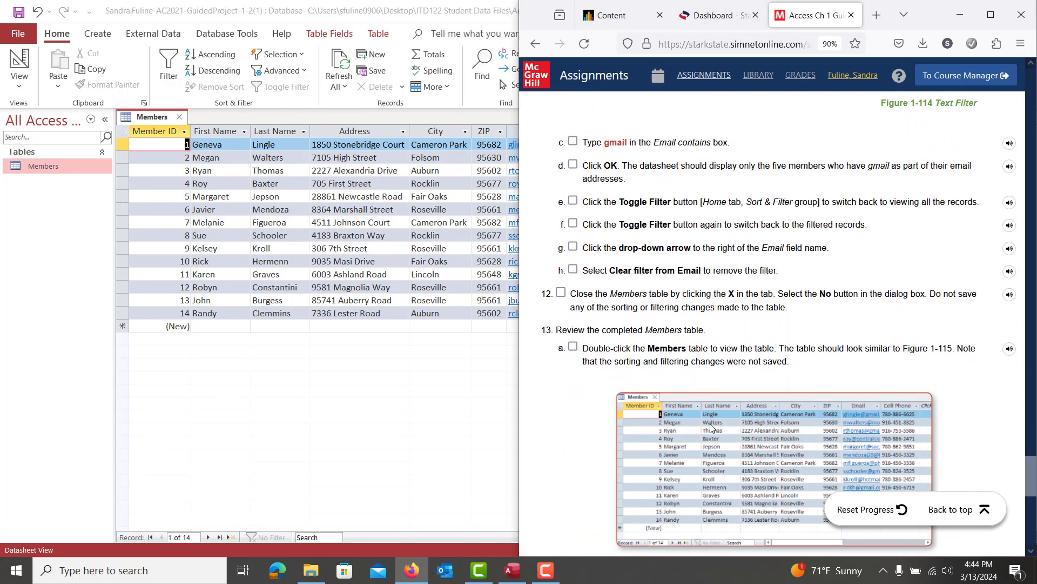
{"action": "scroll", "coordinate": [711, 426], "scroll_direction": "down", "scroll_amount": 2}
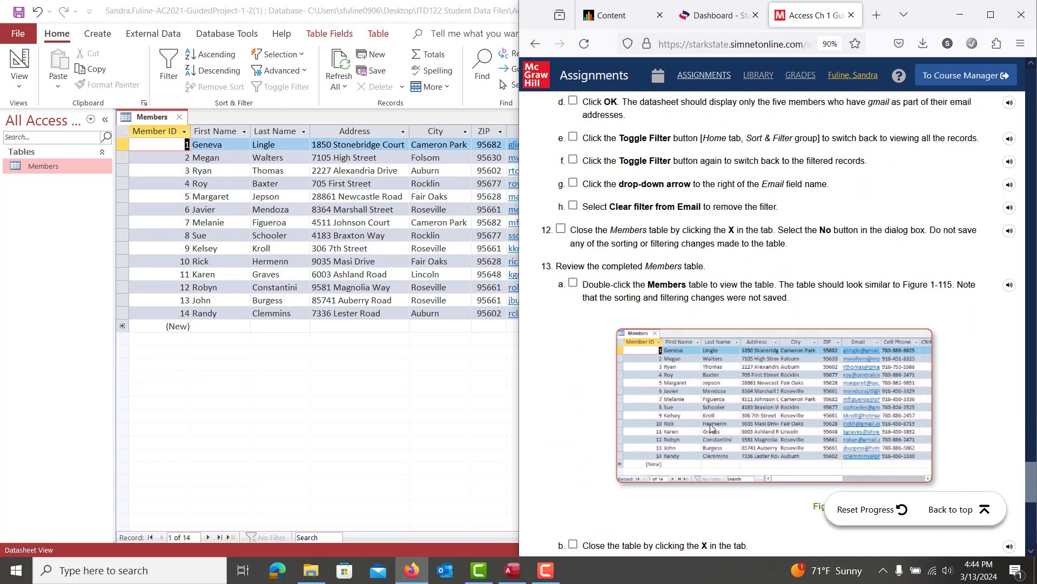
{"action": "scroll", "coordinate": [711, 428], "scroll_direction": "down", "scroll_amount": 2}
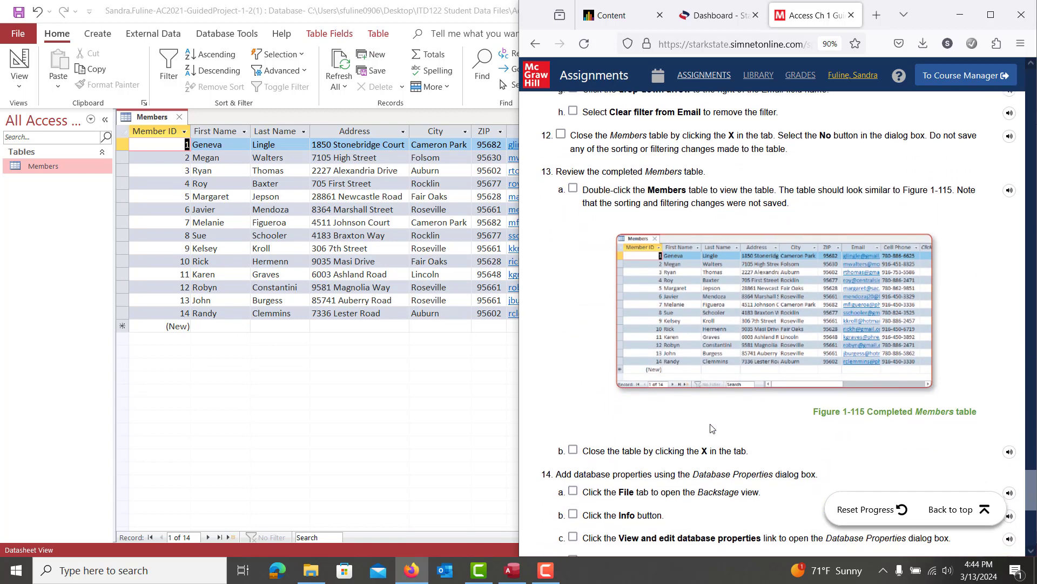
{"action": "scroll", "coordinate": [712, 429], "scroll_direction": "down", "scroll_amount": 1}
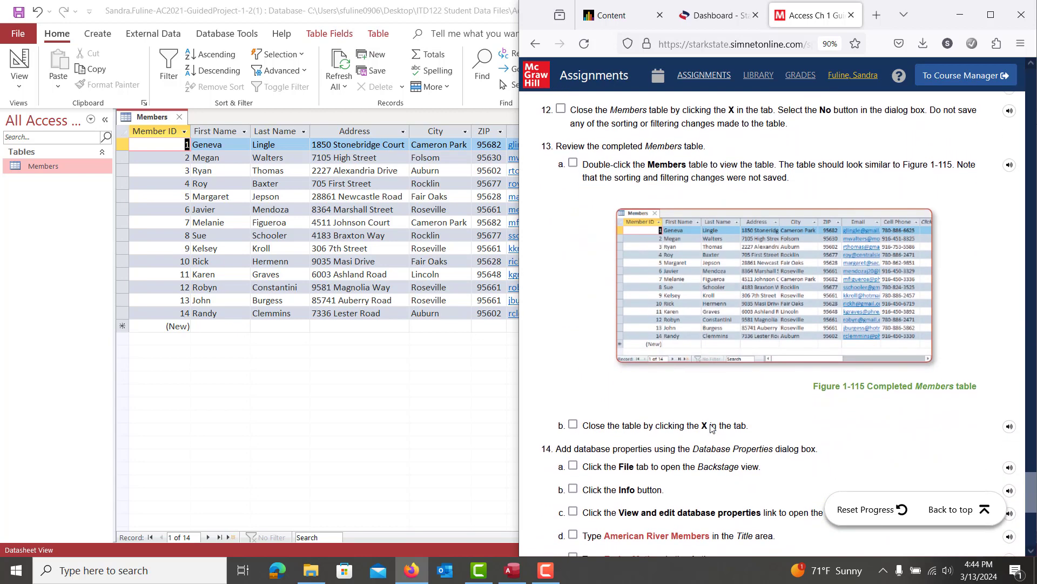
{"action": "scroll", "coordinate": [713, 428], "scroll_direction": "down", "scroll_amount": 1}
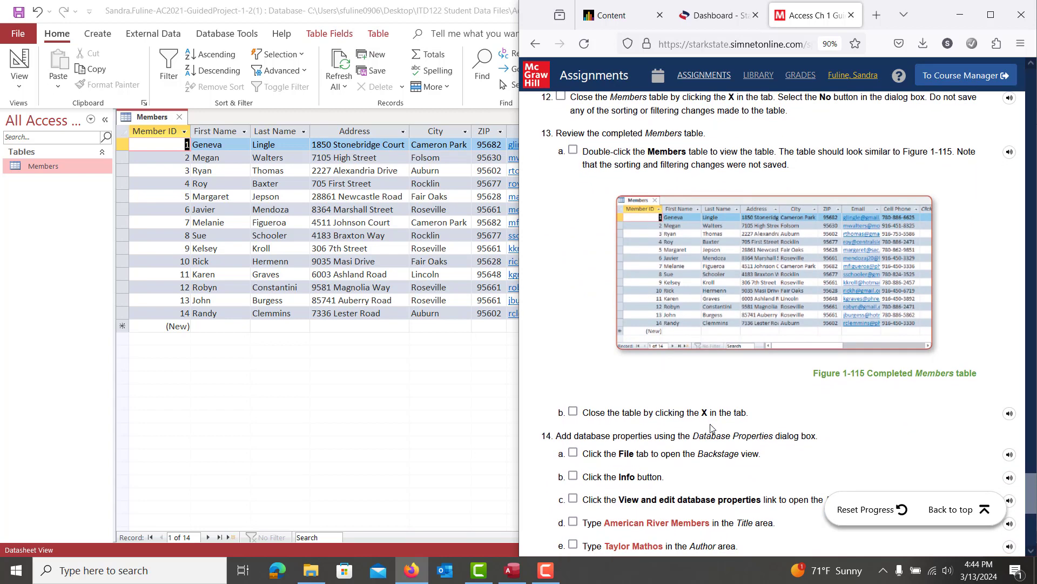
{"action": "scroll", "coordinate": [711, 428], "scroll_direction": "down", "scroll_amount": 1}
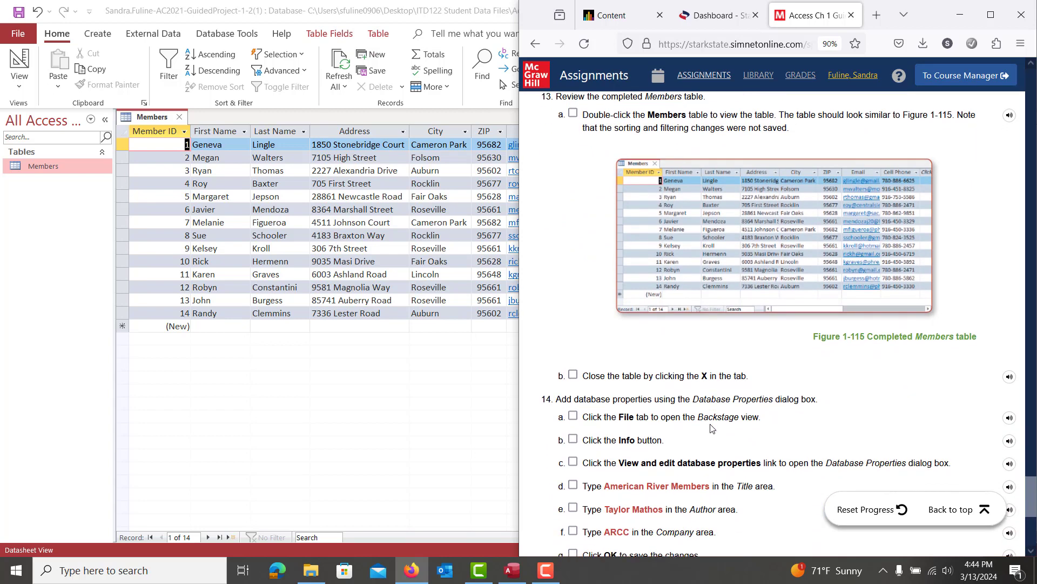
{"action": "scroll", "coordinate": [712, 429], "scroll_direction": "up", "scroll_amount": 2}
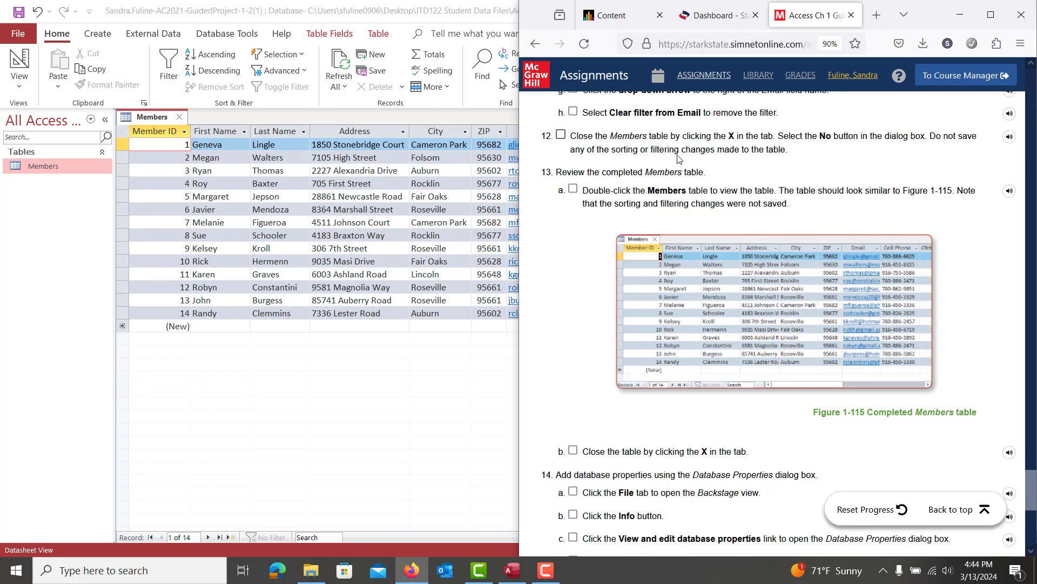
{"action": "scroll", "coordinate": [671, 321], "scroll_direction": "down", "scroll_amount": 4}
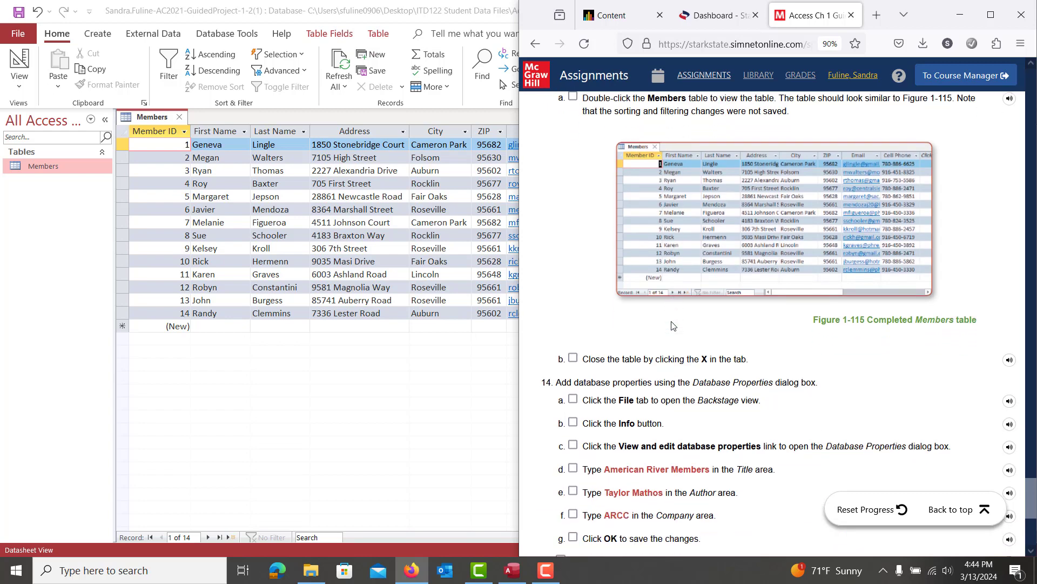
{"action": "scroll", "coordinate": [671, 324], "scroll_direction": "down", "scroll_amount": 4}
{"action": "scroll", "coordinate": [671, 324], "scroll_direction": "up", "scroll_amount": 8}
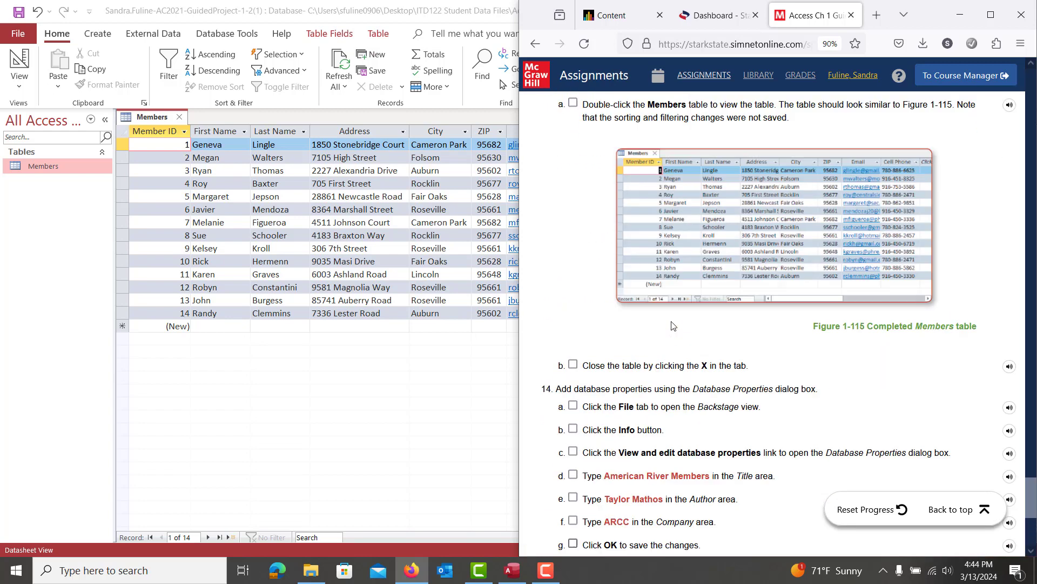
{"action": "scroll", "coordinate": [750, 350], "scroll_direction": "down", "scroll_amount": 10}
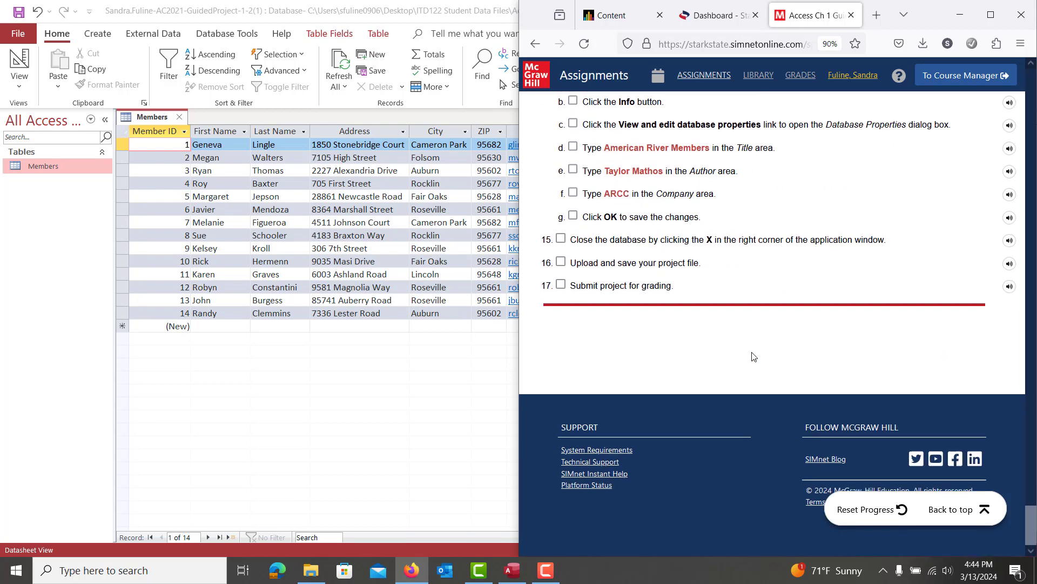
{"action": "scroll", "coordinate": [754, 357], "scroll_direction": "up", "scroll_amount": 10}
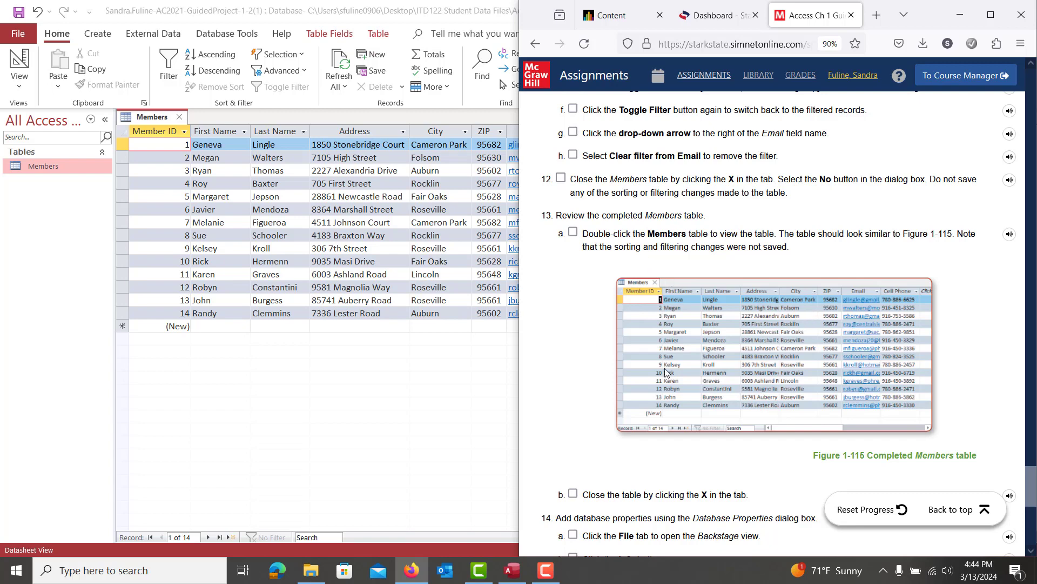
{"action": "scroll", "coordinate": [667, 372], "scroll_direction": "down", "scroll_amount": 1}
{"action": "scroll", "coordinate": [667, 373], "scroll_direction": "down", "scroll_amount": 2}
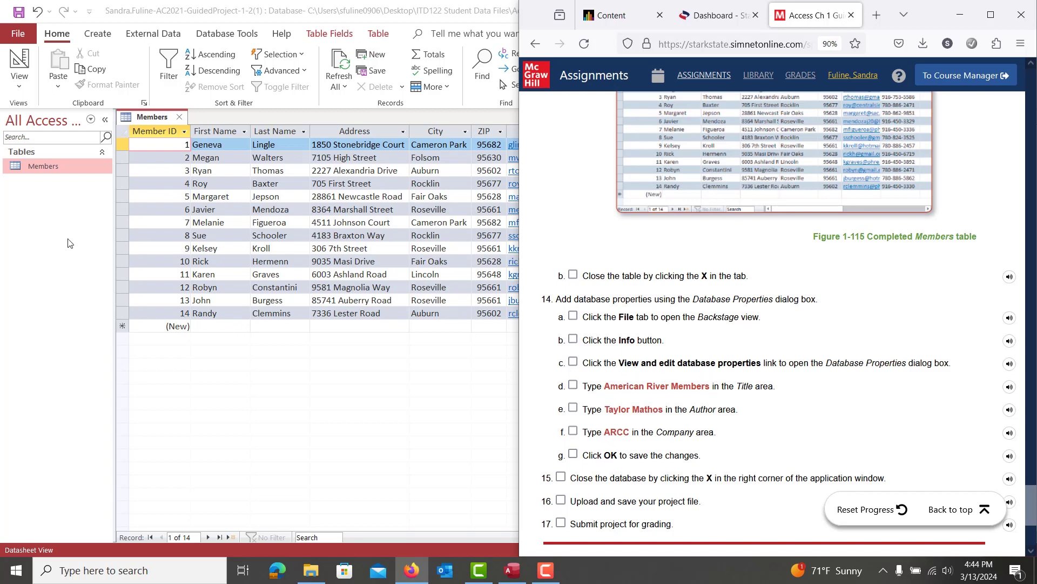
- Open the database properties in Access, check step 14 in Firefox, and set the Title to "American River Members"
{"action": "left_click", "coordinate": [19, 34]}
{"action": "left_click", "coordinate": [18, 34]}
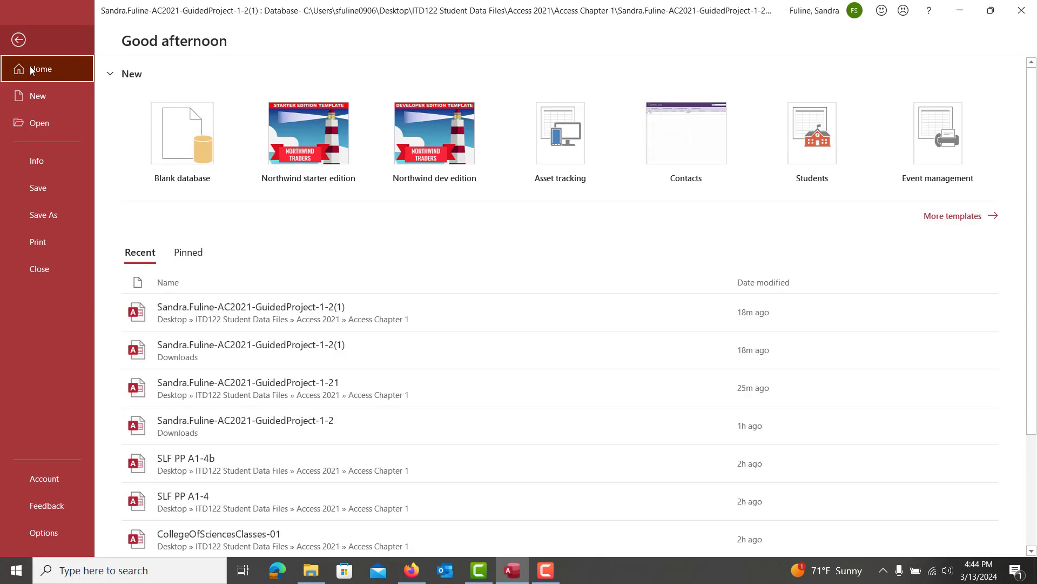
{"action": "left_click", "coordinate": [44, 165]}
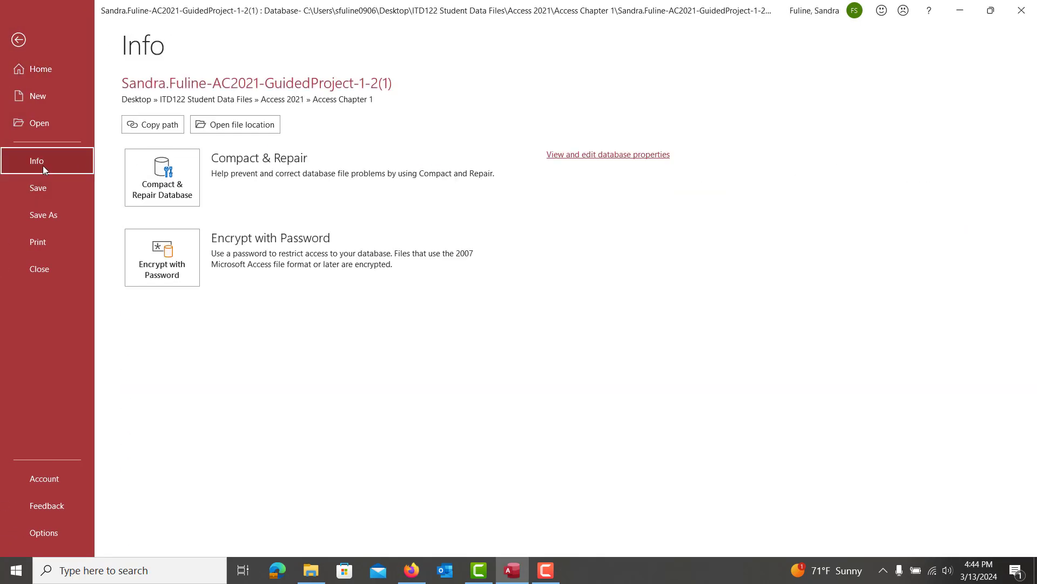
{"action": "left_click", "coordinate": [584, 155]}
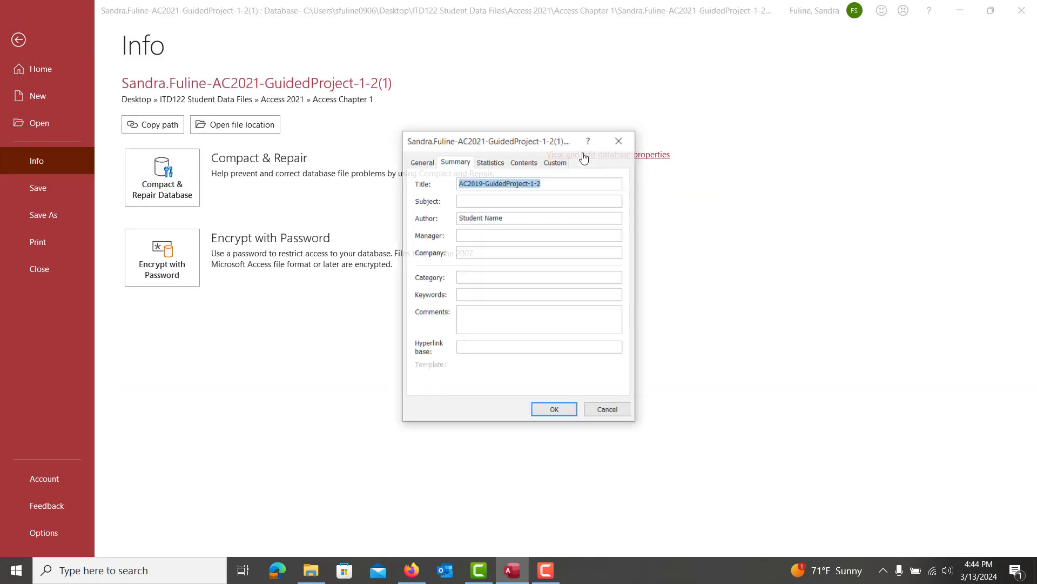
{"action": "left_click", "coordinate": [414, 572]}
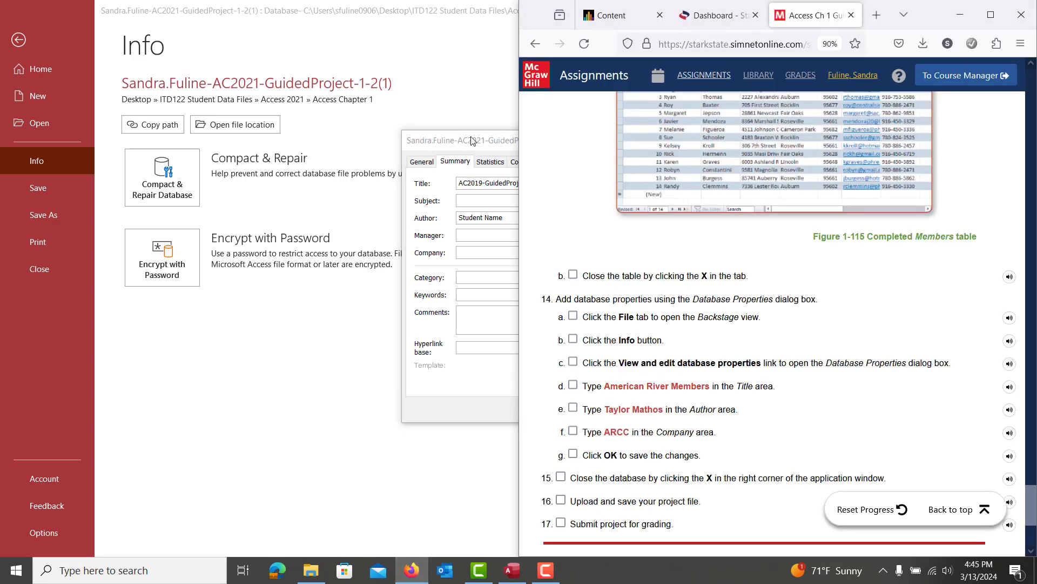
{"action": "left_click_drag", "start_coordinate": [474, 141], "coordinate": [292, 149]}
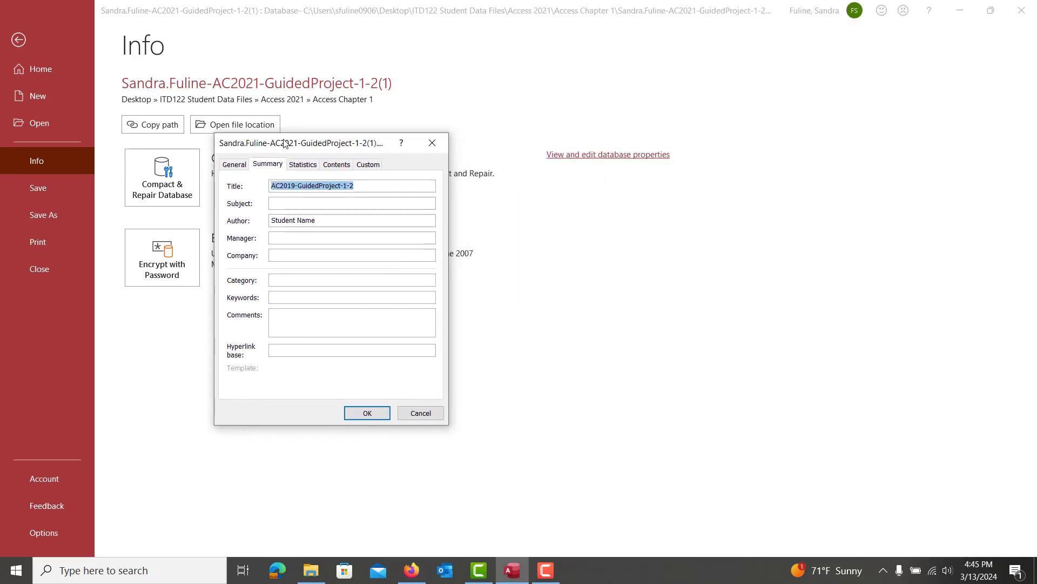
{"action": "left_click", "coordinate": [412, 570]}
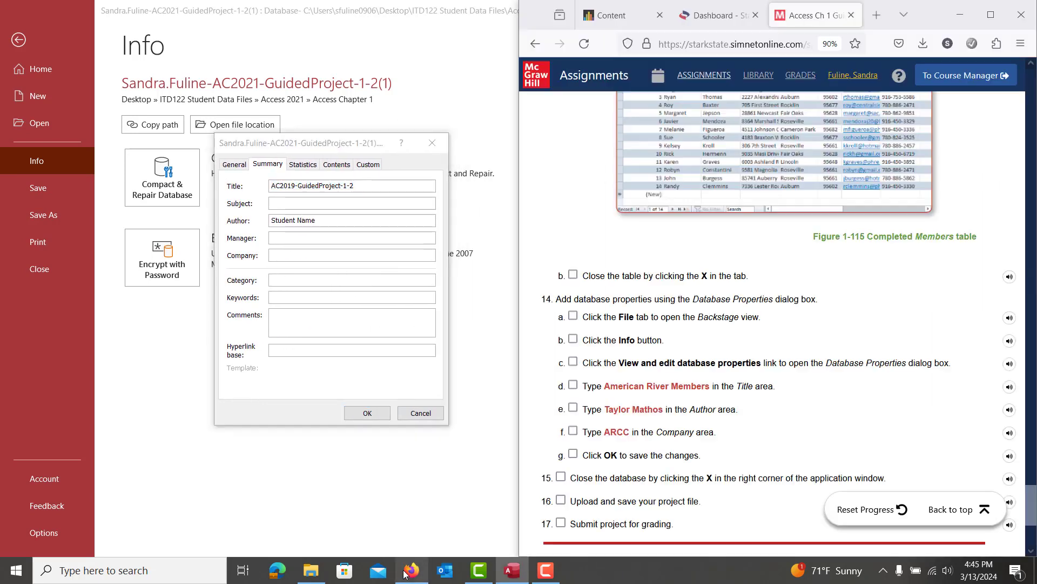
{"action": "left_click", "coordinate": [368, 185]}
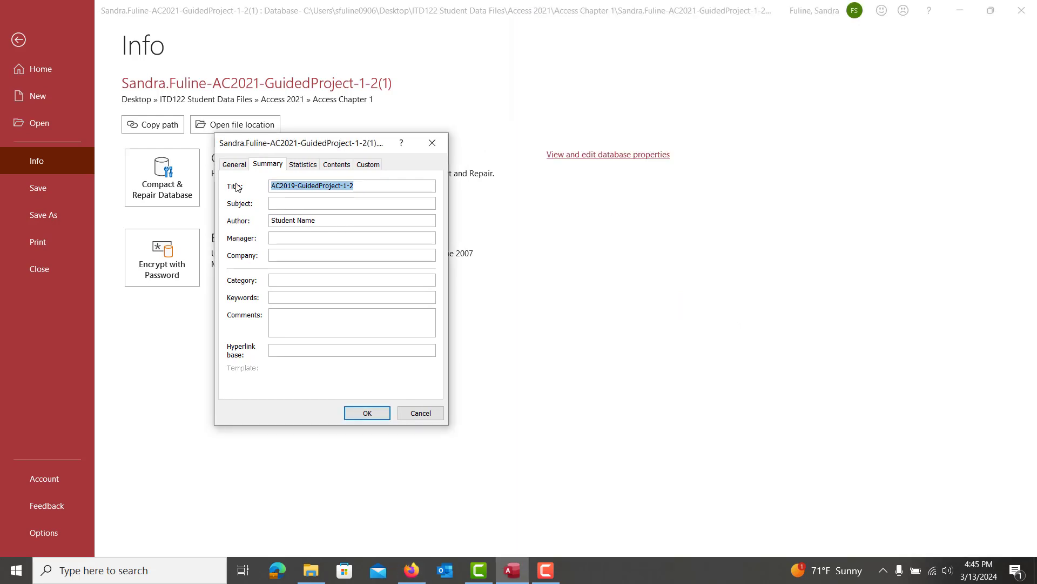
{"action": "type", "text": "American R"}
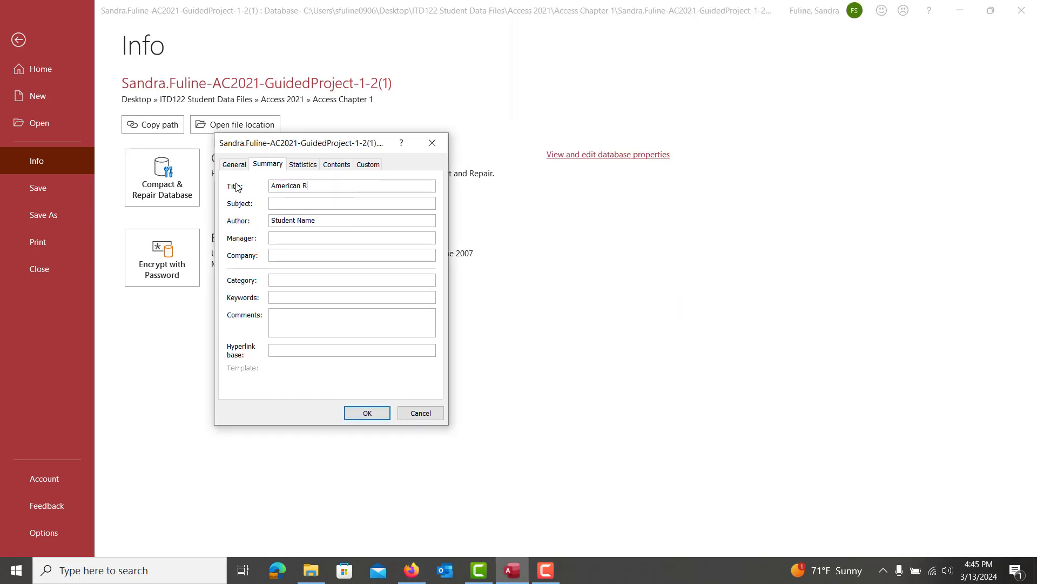
{"action": "type", "text": "iver Members"}
- Check step 14 in Firefox, enter the author's full name and "ARCC" as the Company in Access, and save the database properties
{"action": "left_click", "coordinate": [411, 572]}
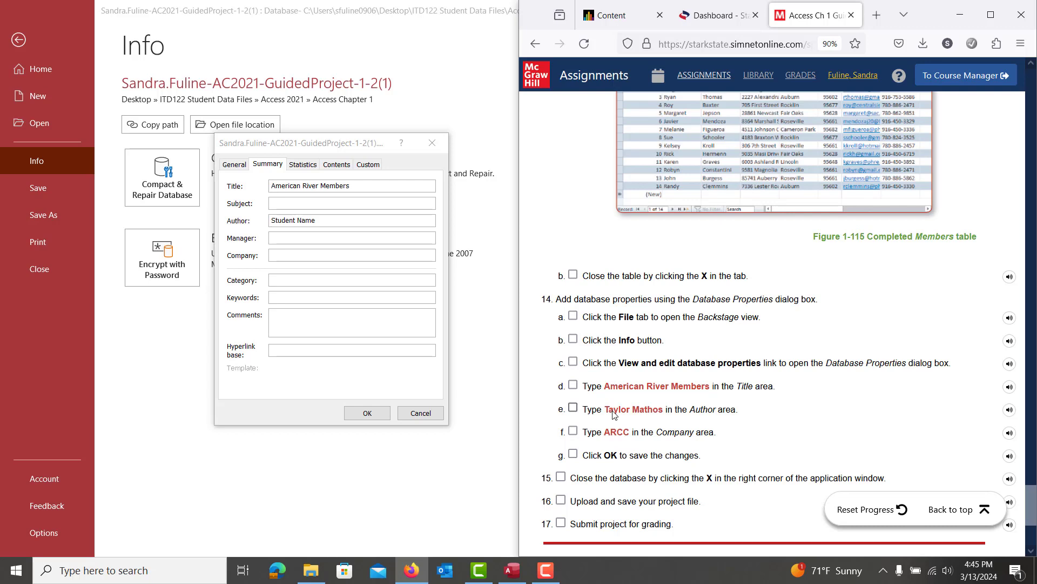
{"action": "left_click", "coordinate": [328, 222]}
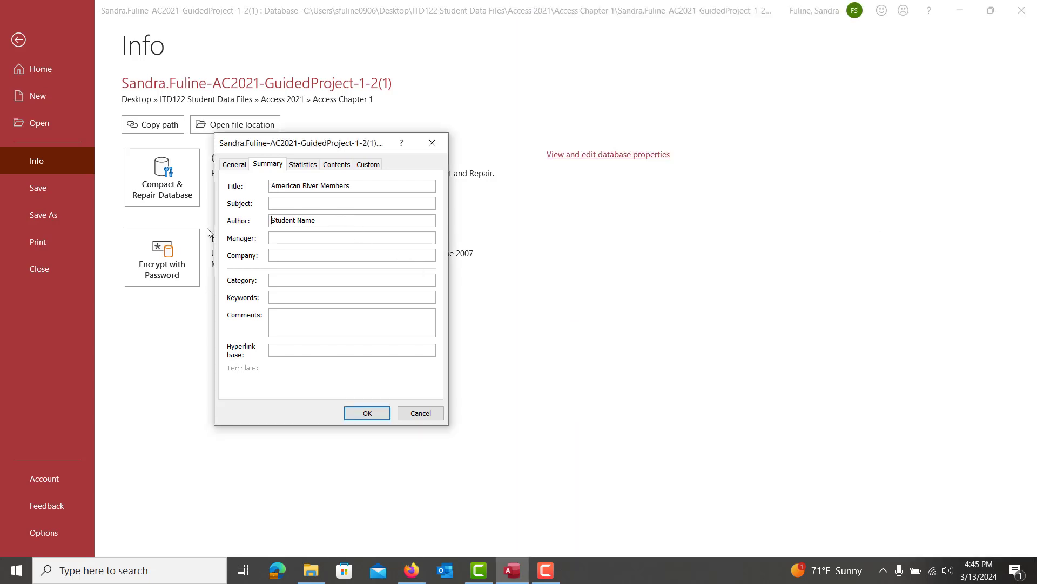
{"action": "left_click_drag", "start_coordinate": [323, 220], "coordinate": [249, 221]}
{"action": "type", "text": "Taylor MAthos"}
{"action": "key", "text": "Tab"}
{"action": "type", "text": "R"}
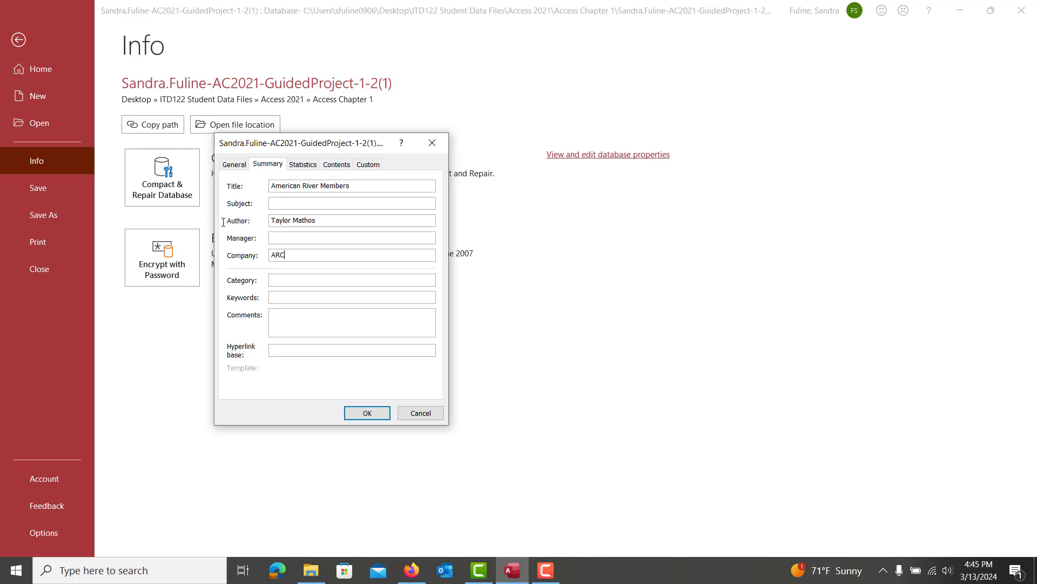
{"action": "left_click", "coordinate": [361, 412]}
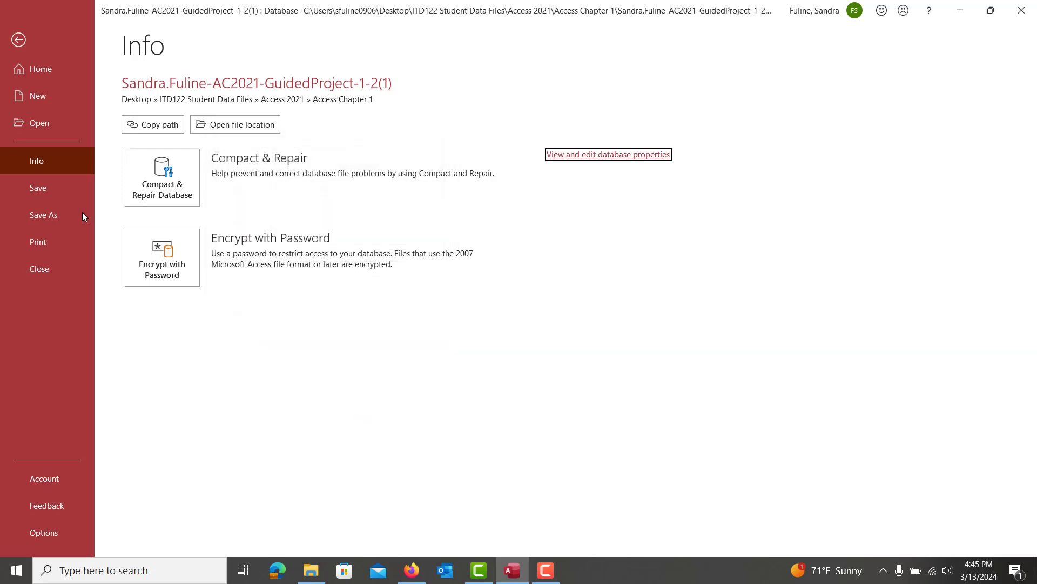
- Leave the database info view and close the Access database without saving the design changes to the Members table
{"action": "left_click", "coordinate": [21, 36]}
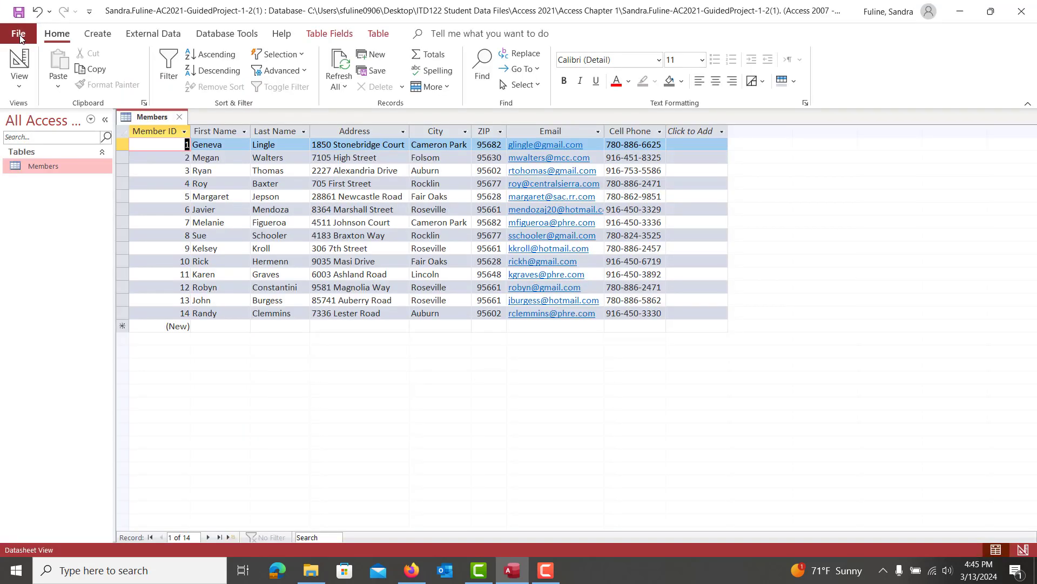
{"action": "left_click", "coordinate": [1022, 10]}
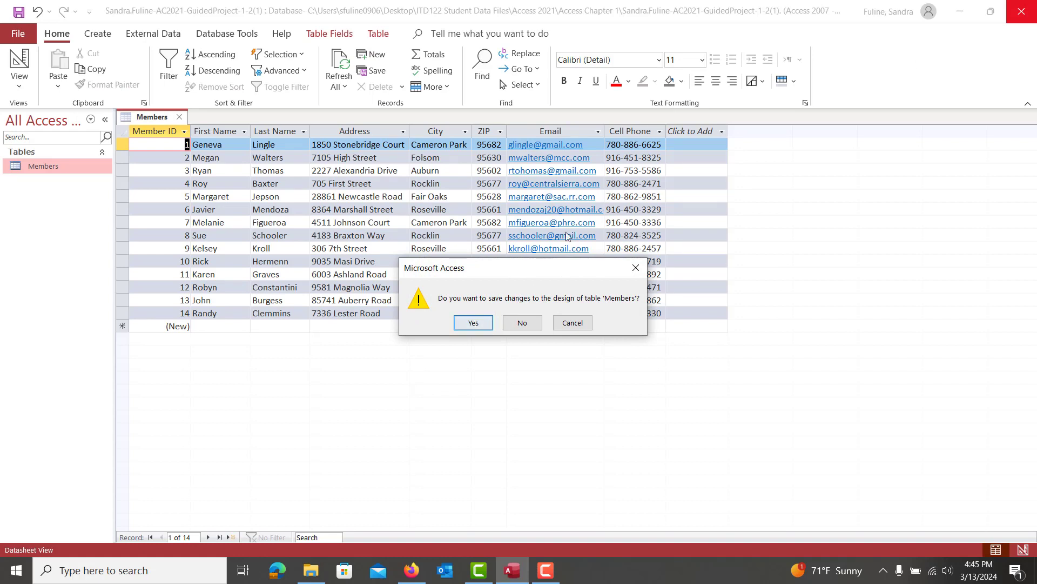
{"action": "left_click", "coordinate": [521, 323]}
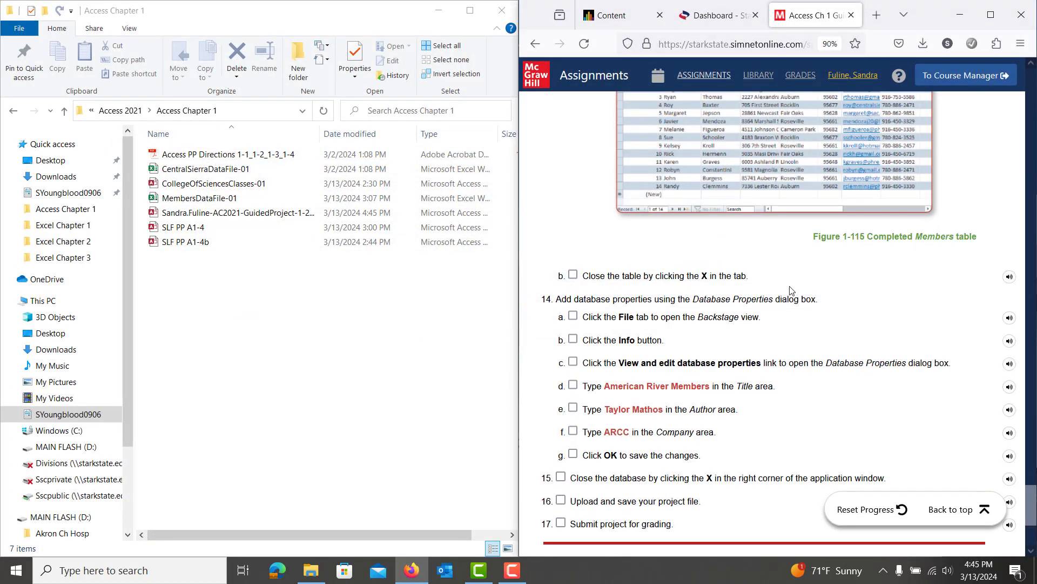
- In Firefox, upload the completed AC2021-GuidedProject-1-2(1) database to the Access Ch 1 Guided Project 1-2 assignment and submit it for grading
{"action": "scroll", "coordinate": [743, 286], "scroll_direction": "up", "scroll_amount": 3}
{"action": "scroll", "coordinate": [741, 284], "scroll_direction": "up", "scroll_amount": 3}
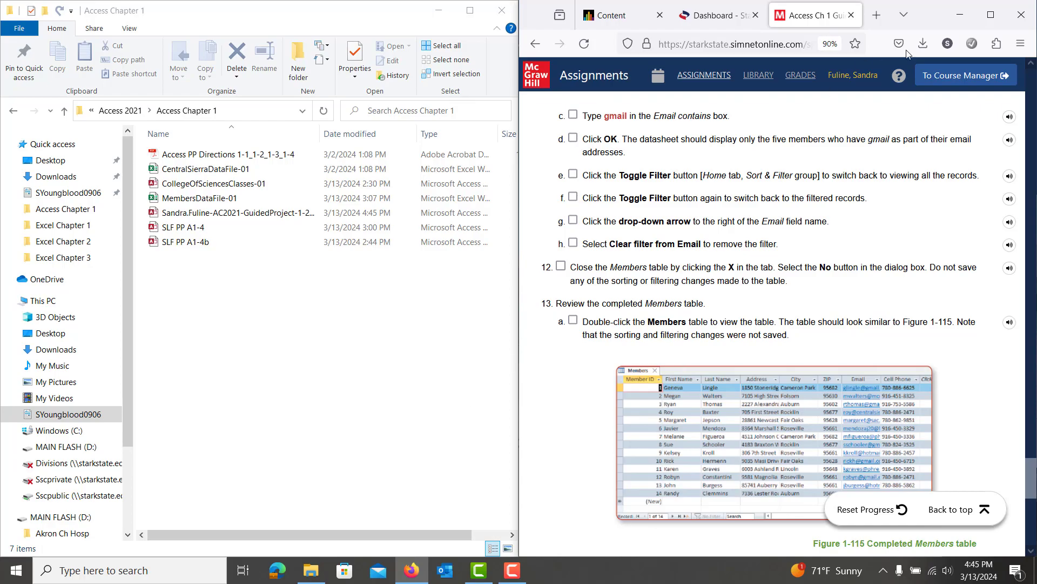
{"action": "scroll", "coordinate": [813, 272], "scroll_direction": "up", "scroll_amount": 20}
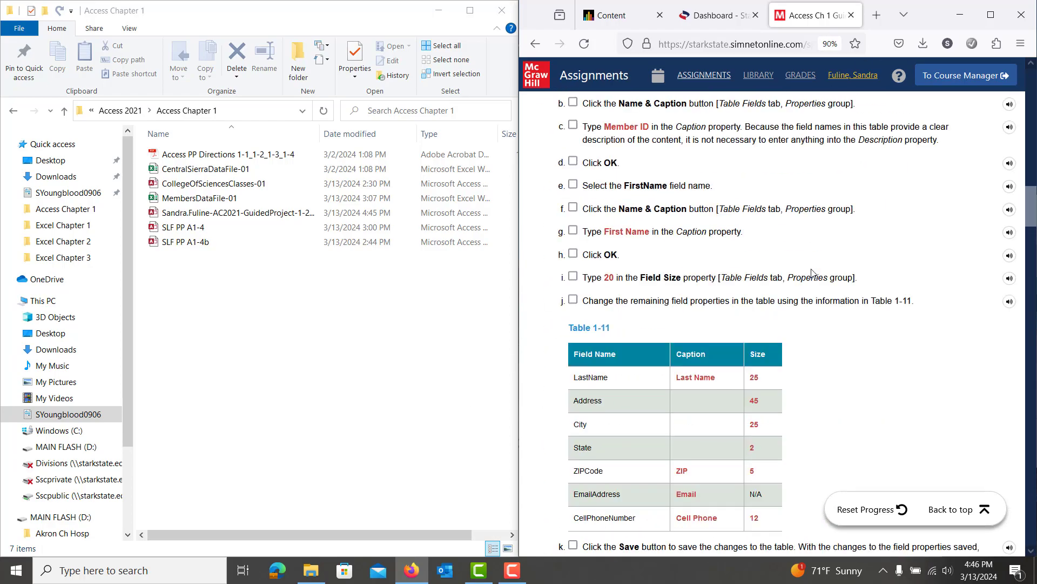
{"action": "scroll", "coordinate": [814, 272], "scroll_direction": "up", "scroll_amount": 3}
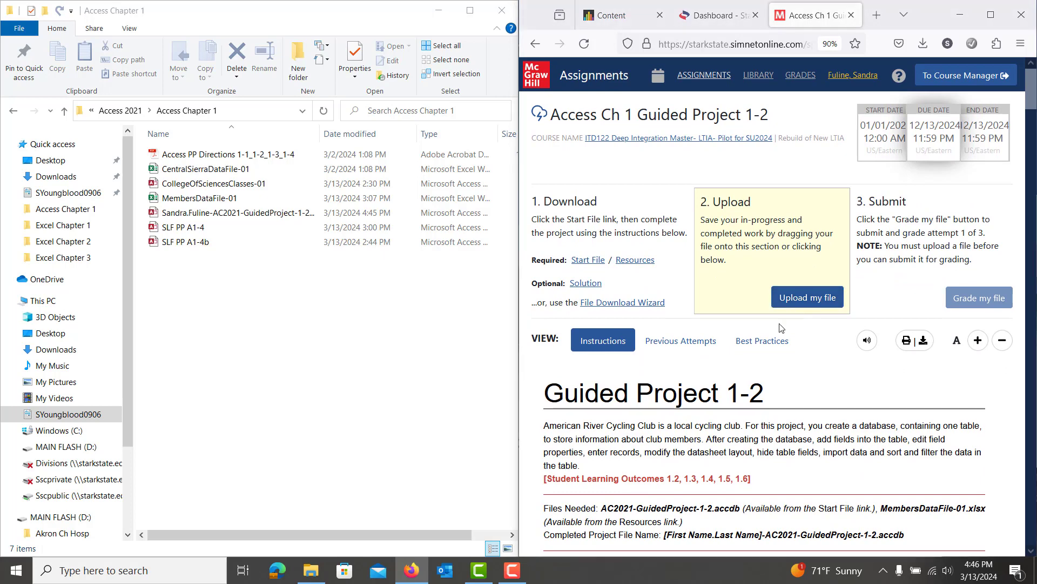
{"action": "left_click", "coordinate": [798, 297]}
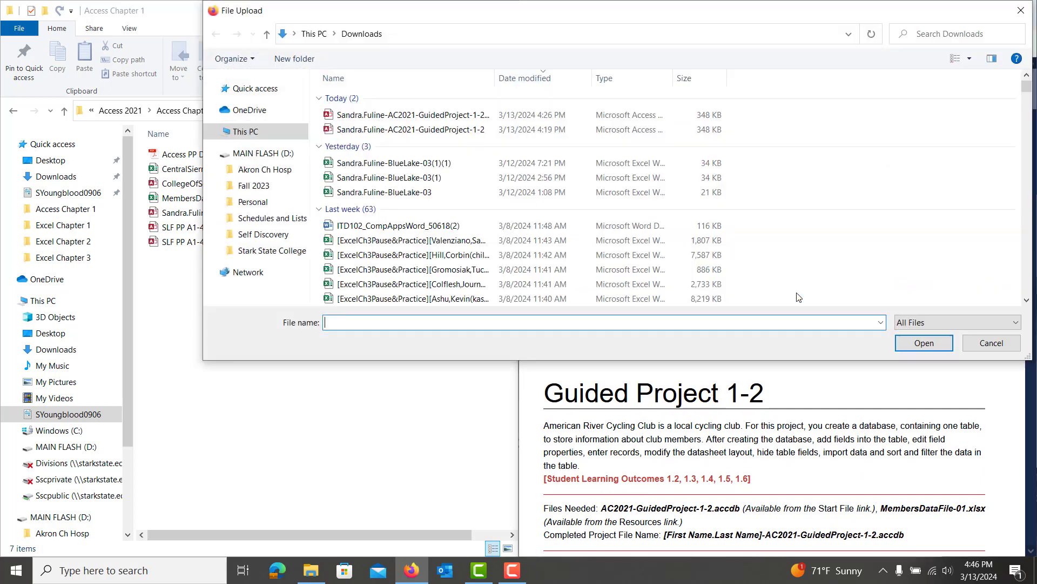
{"action": "scroll", "coordinate": [302, 163], "scroll_direction": "up", "scroll_amount": 3}
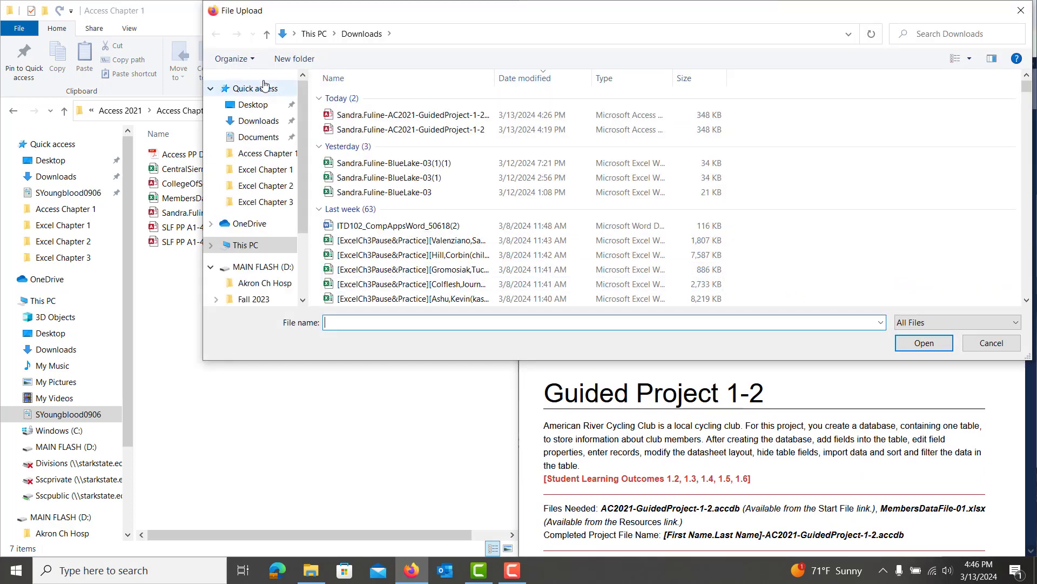
{"action": "left_click", "coordinate": [255, 88]}
{"action": "left_click", "coordinate": [394, 253]}
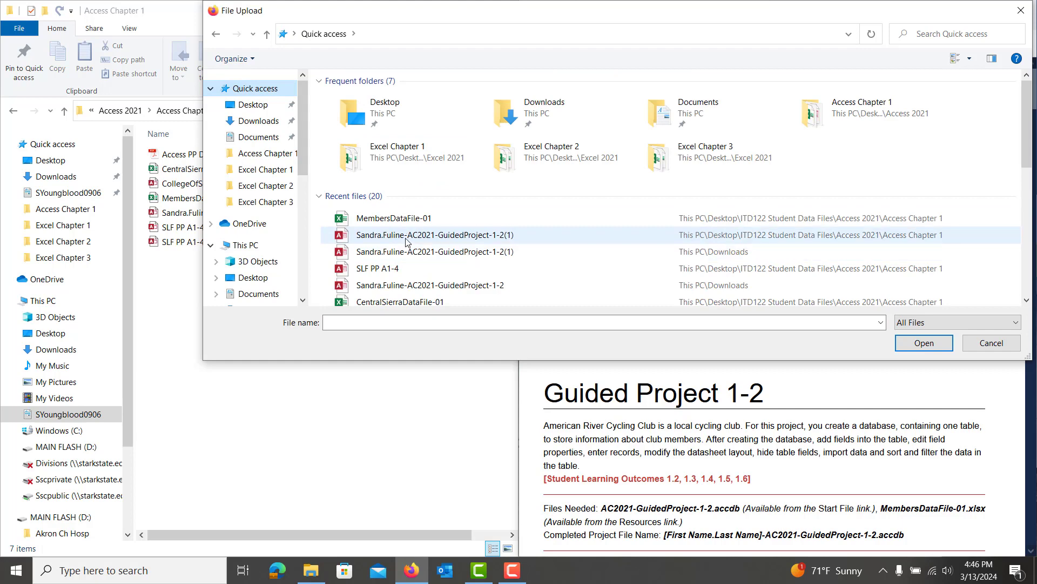
{"action": "double_click", "coordinate": [405, 252]}
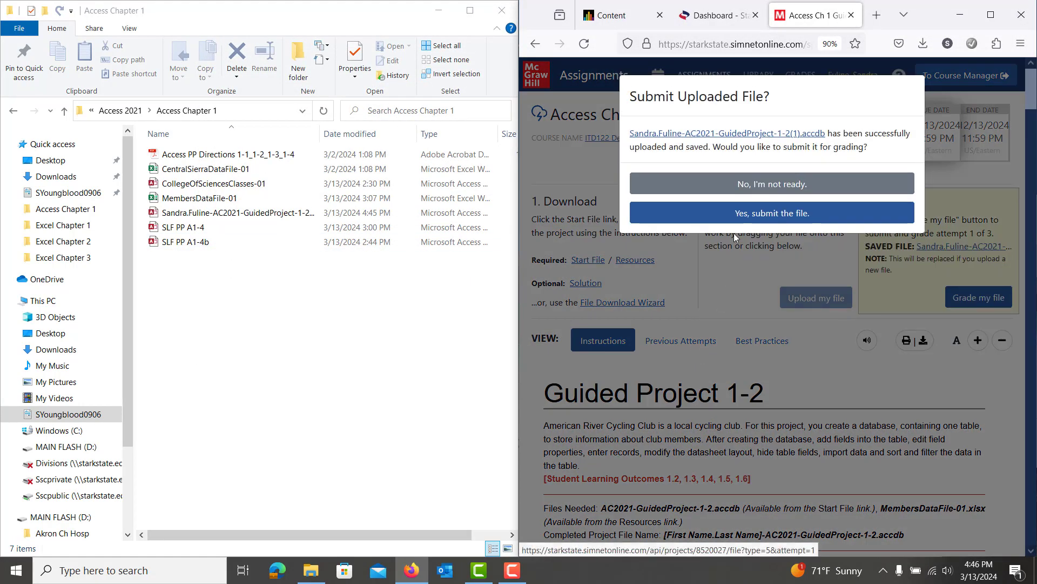
{"action": "left_click", "coordinate": [733, 217]}
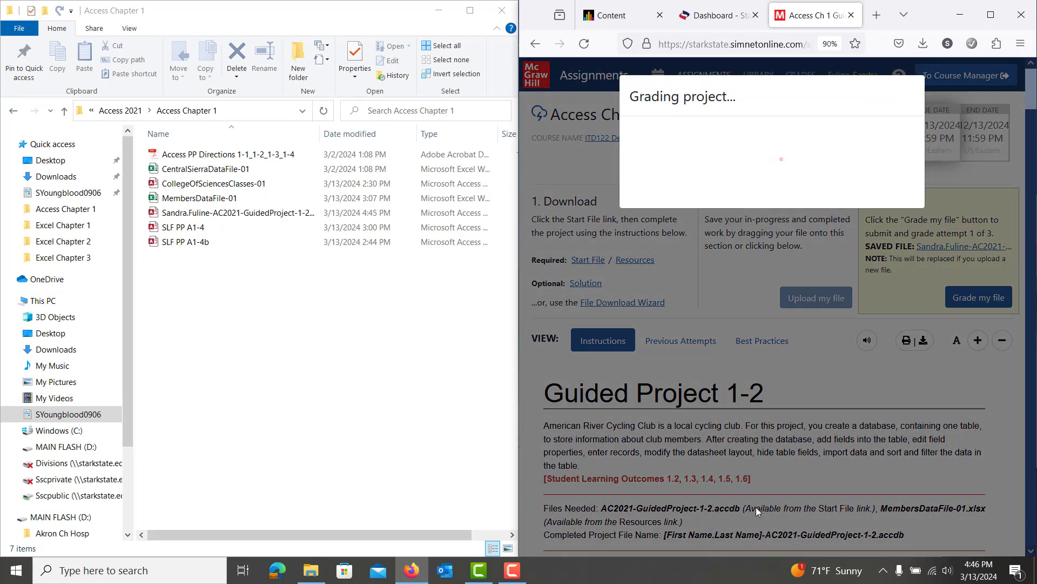